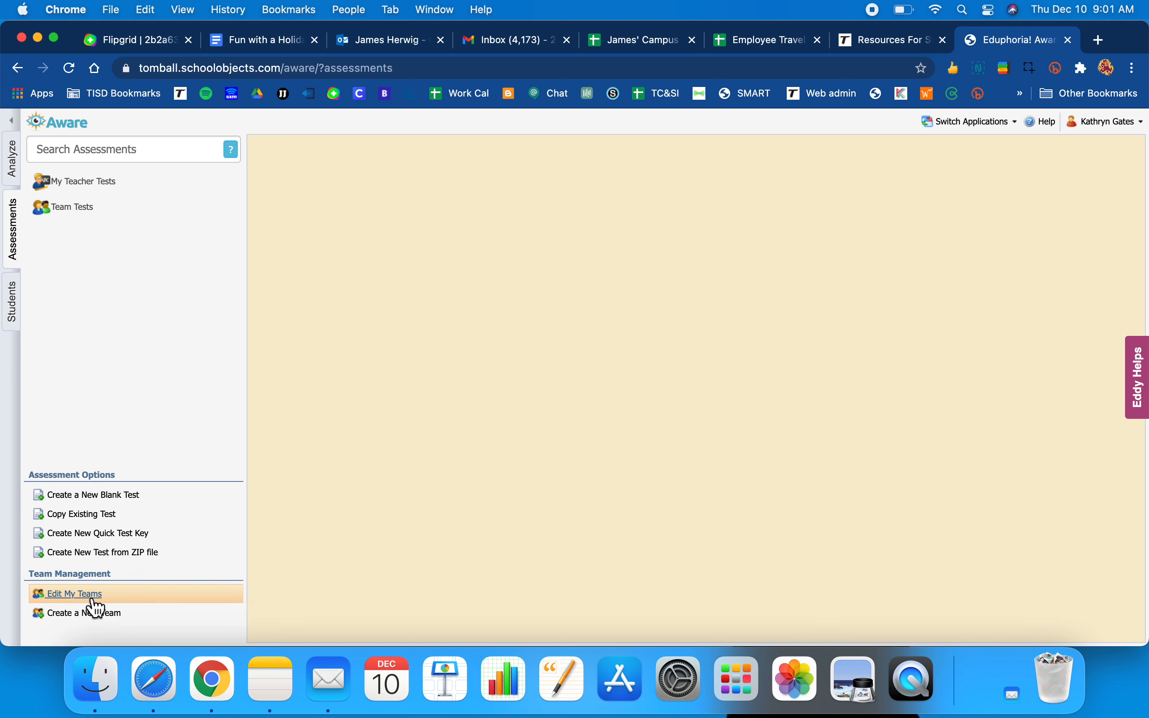
- Create a new team named Justice League, leaving the description empty
{"action": "left_click", "coordinate": [90, 618]}
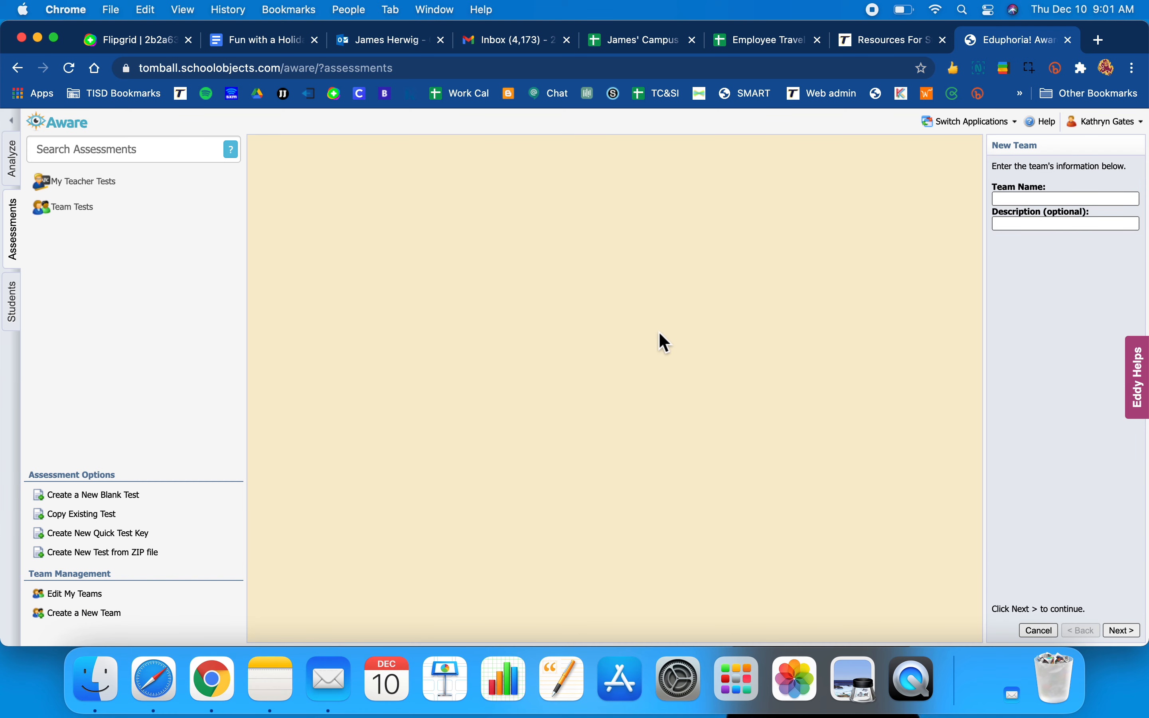
{"action": "left_click", "coordinate": [1012, 200]}
{"action": "left_click", "coordinate": [1022, 225]}
{"action": "left_click", "coordinate": [1021, 232]}
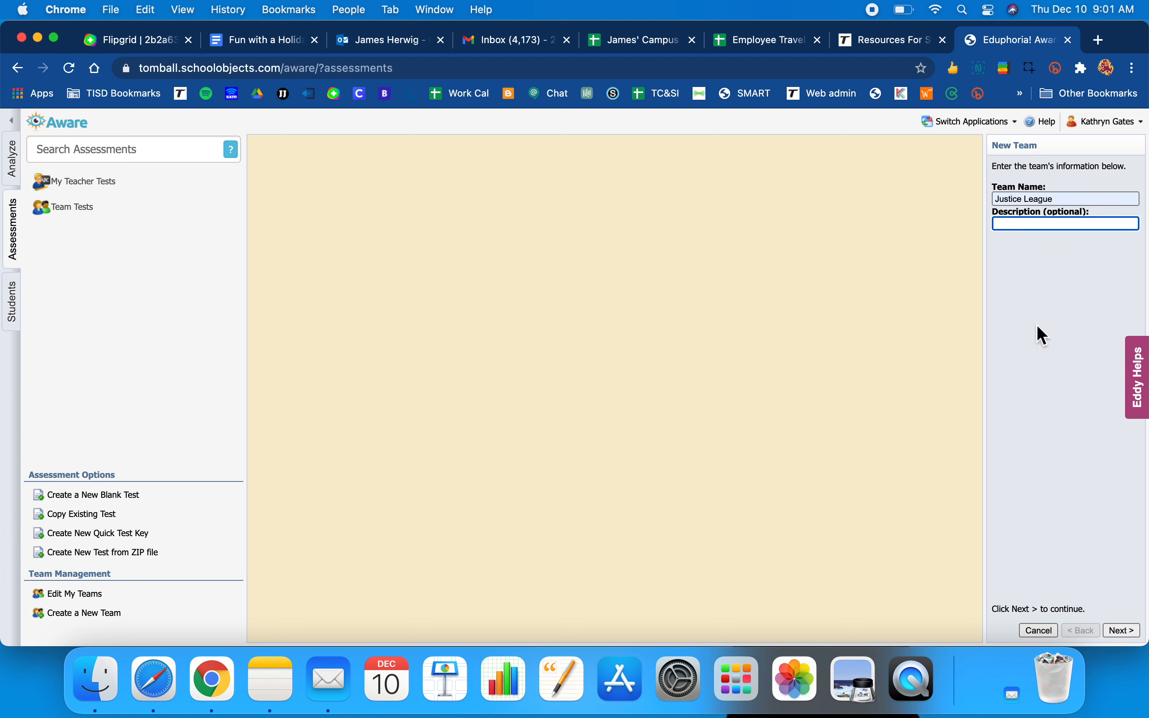
{"action": "left_click", "coordinate": [1122, 630]}
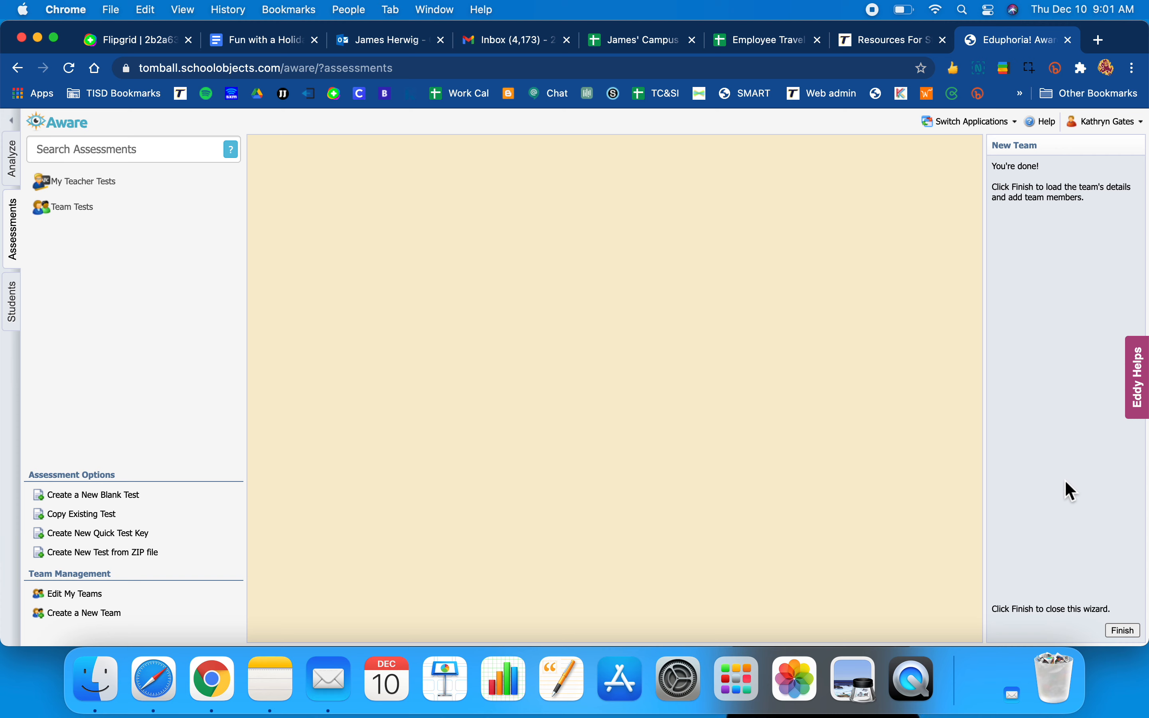
{"action": "left_click", "coordinate": [1122, 631]}
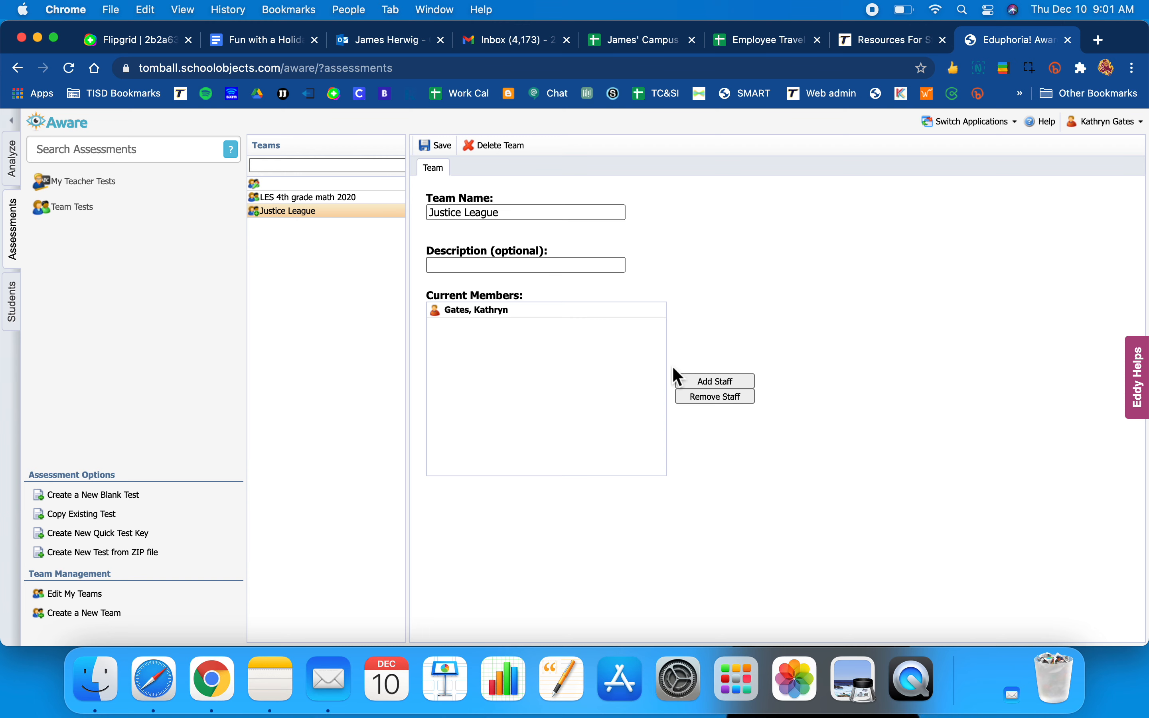
- Search for a staff member, add them to Justice League, then request deleting the team
{"action": "left_click", "coordinate": [707, 380]}
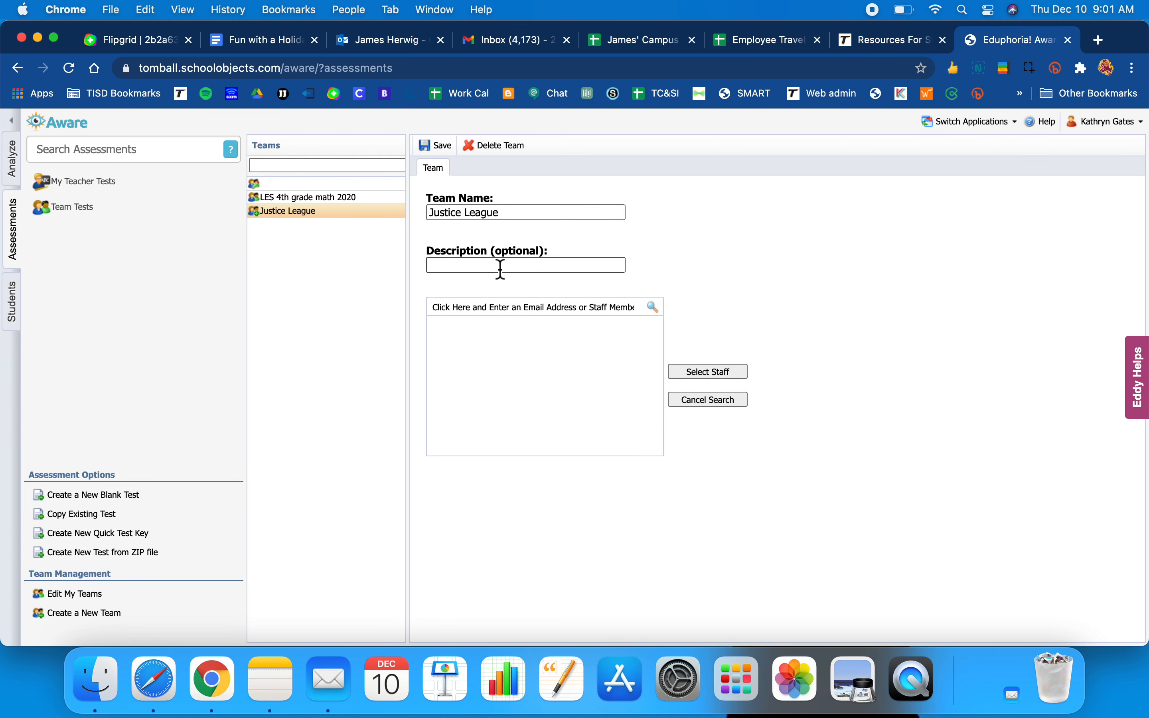
{"action": "left_click", "coordinate": [470, 315]}
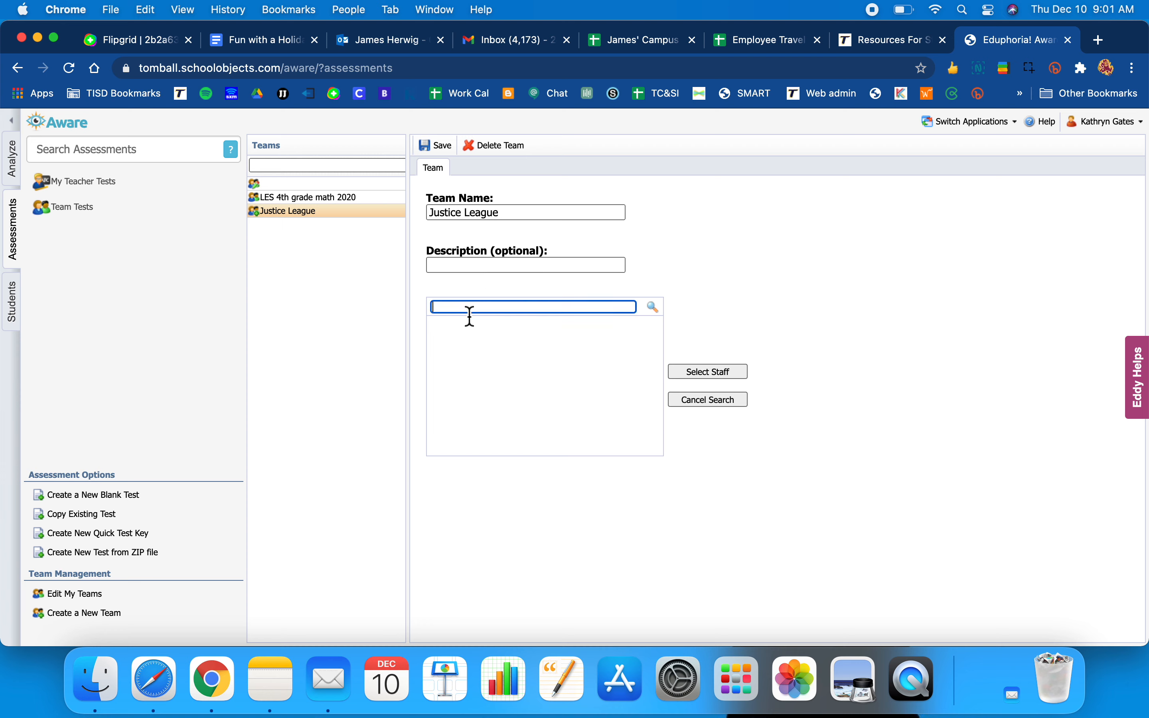
{"action": "left_click", "coordinate": [655, 307]}
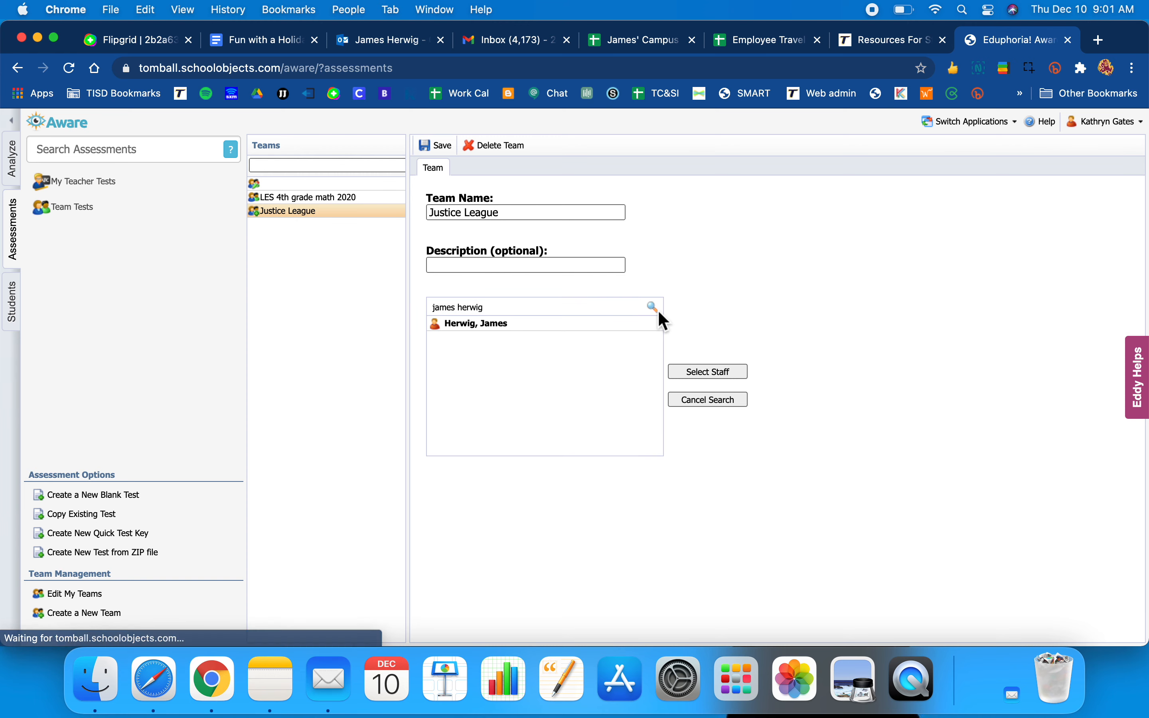
{"action": "left_click", "coordinate": [563, 327]}
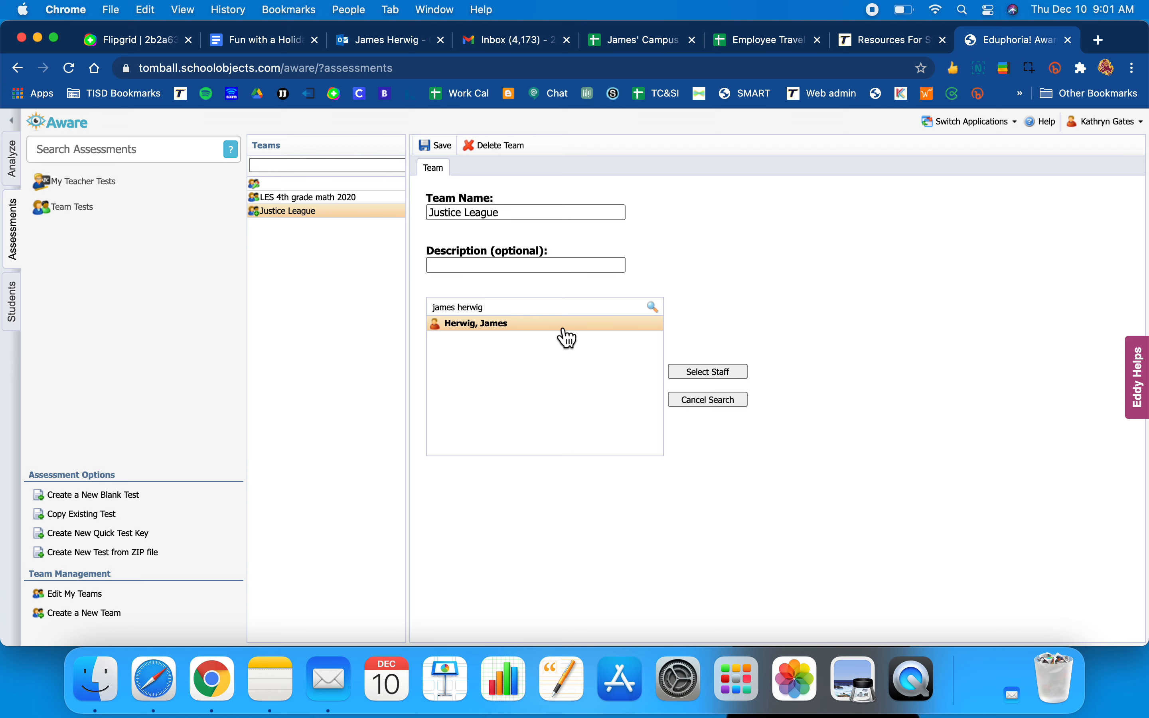
{"action": "left_click", "coordinate": [698, 374]}
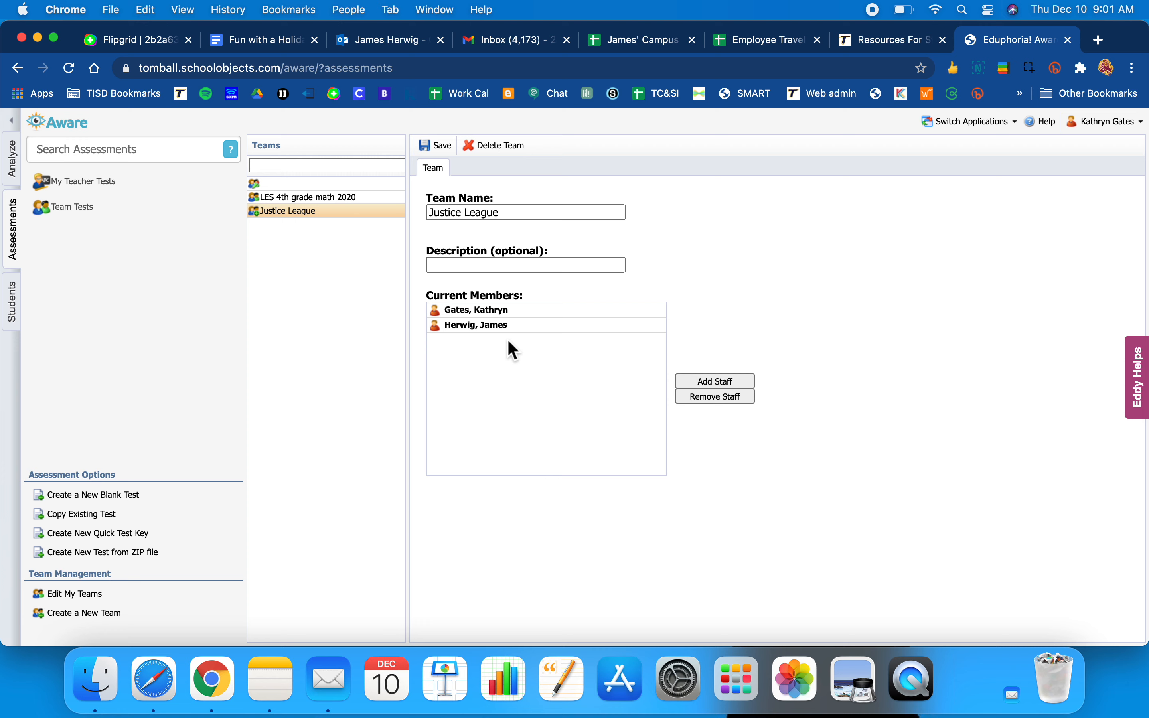
{"action": "left_click", "coordinate": [492, 156]}
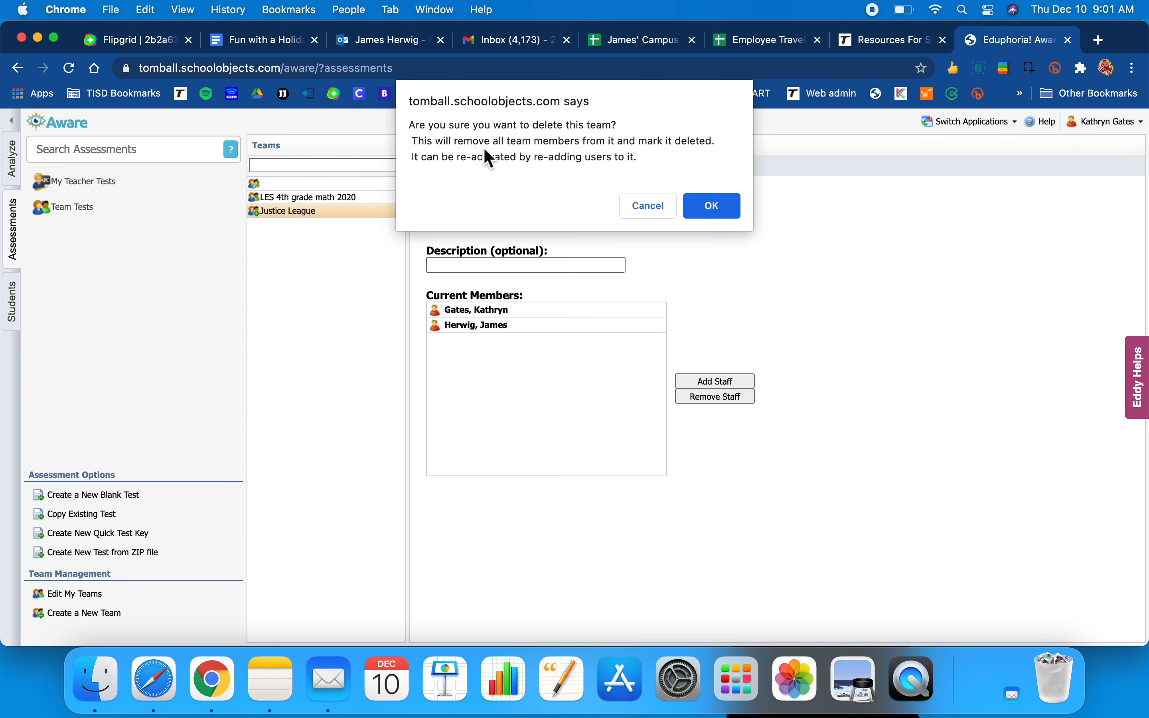
- Confirm removal of Justice League, leaving only LES 4th grade math 2020
{"action": "left_click", "coordinate": [719, 222]}
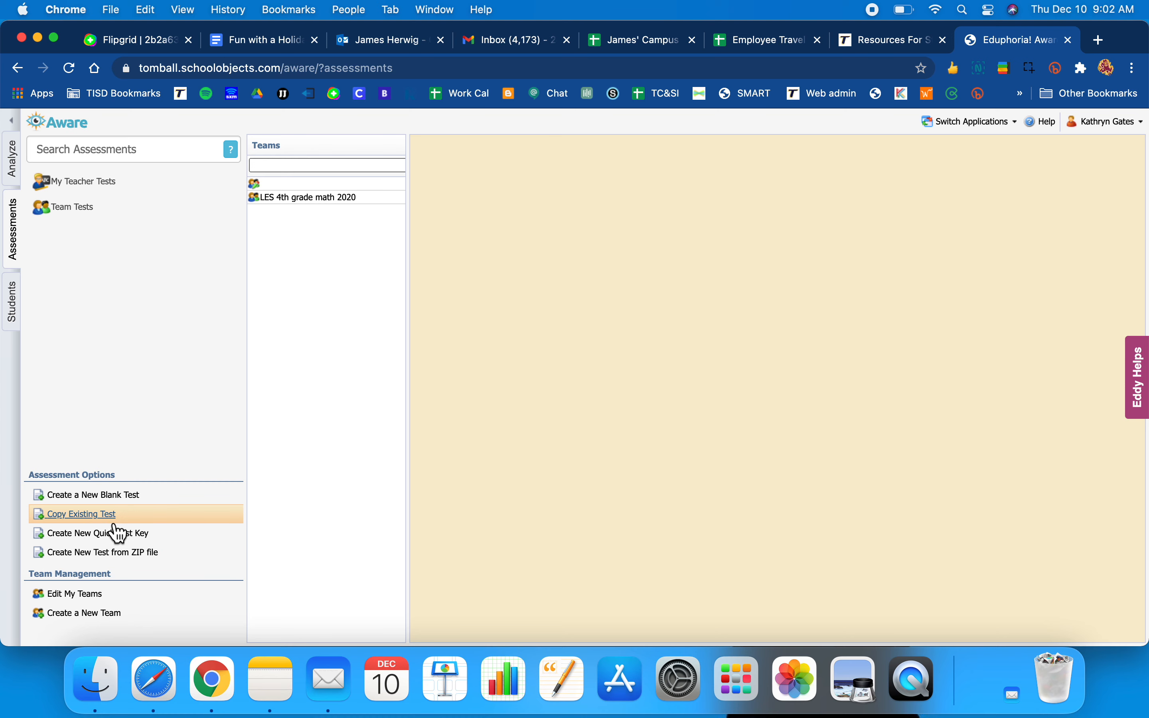
- Start a standard assessment titled 'kusdgfkasdjfg' with subject Mathematics and grade level Eleventh
{"action": "left_click", "coordinate": [102, 498]}
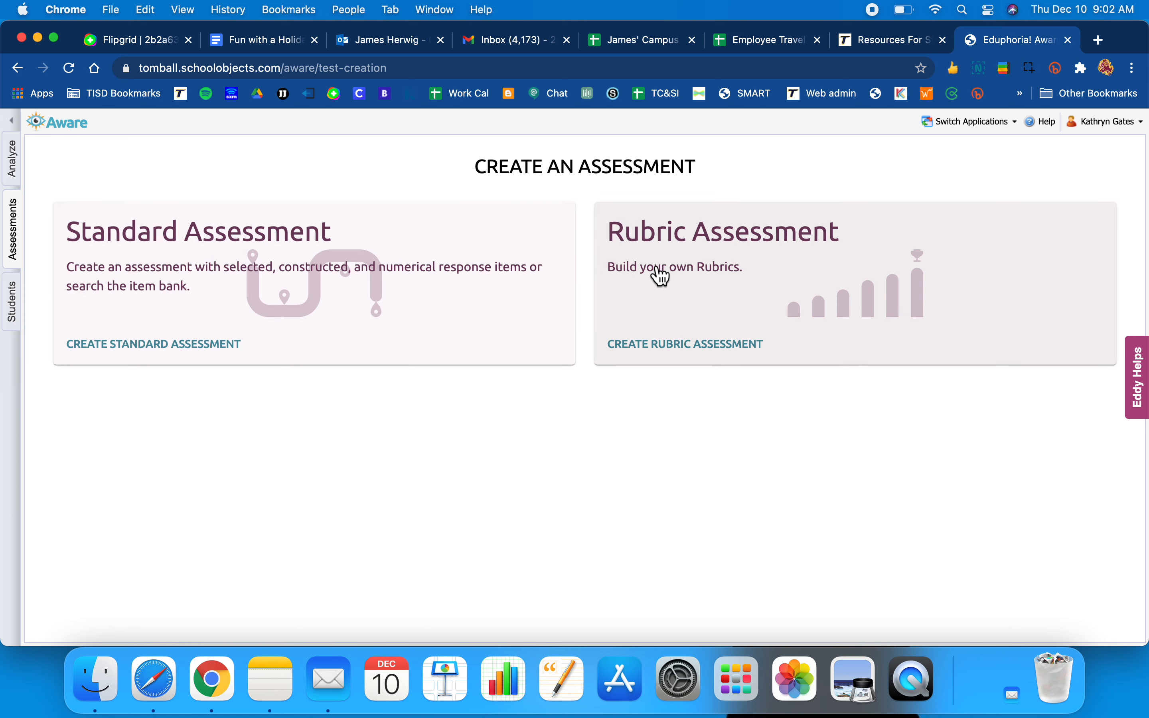
{"action": "left_click", "coordinate": [198, 346]}
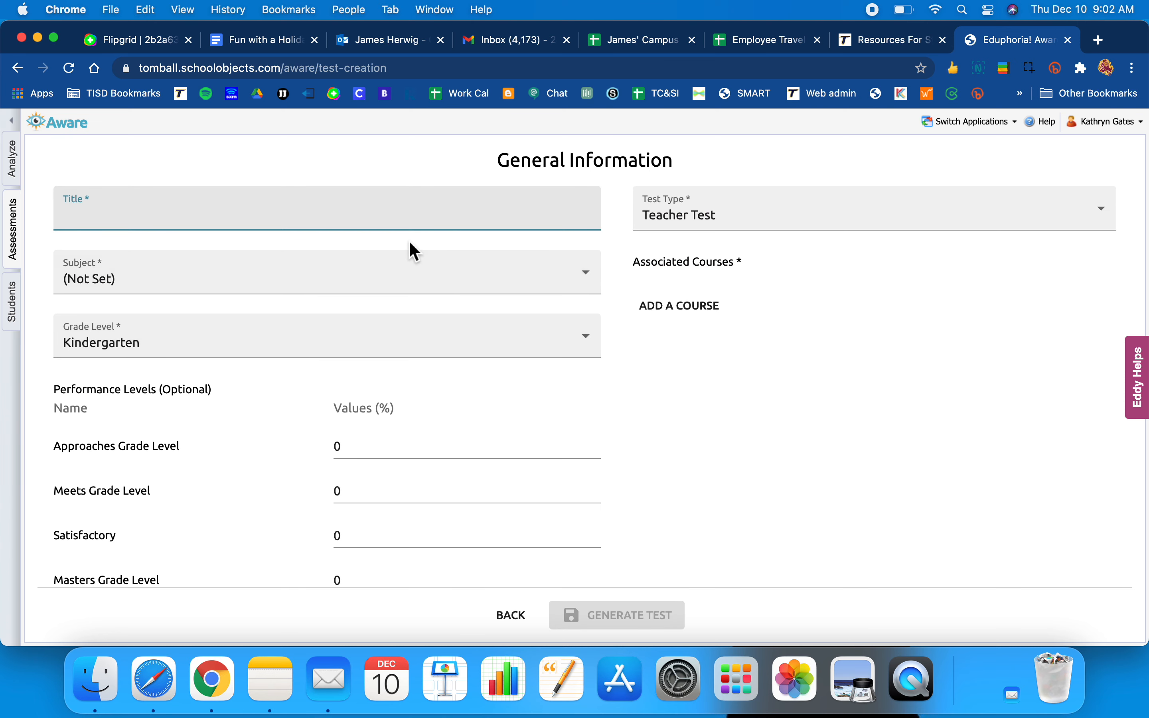
{"action": "type", "text": "kusdgfkasdjfg"}
{"action": "left_click", "coordinate": [586, 277]}
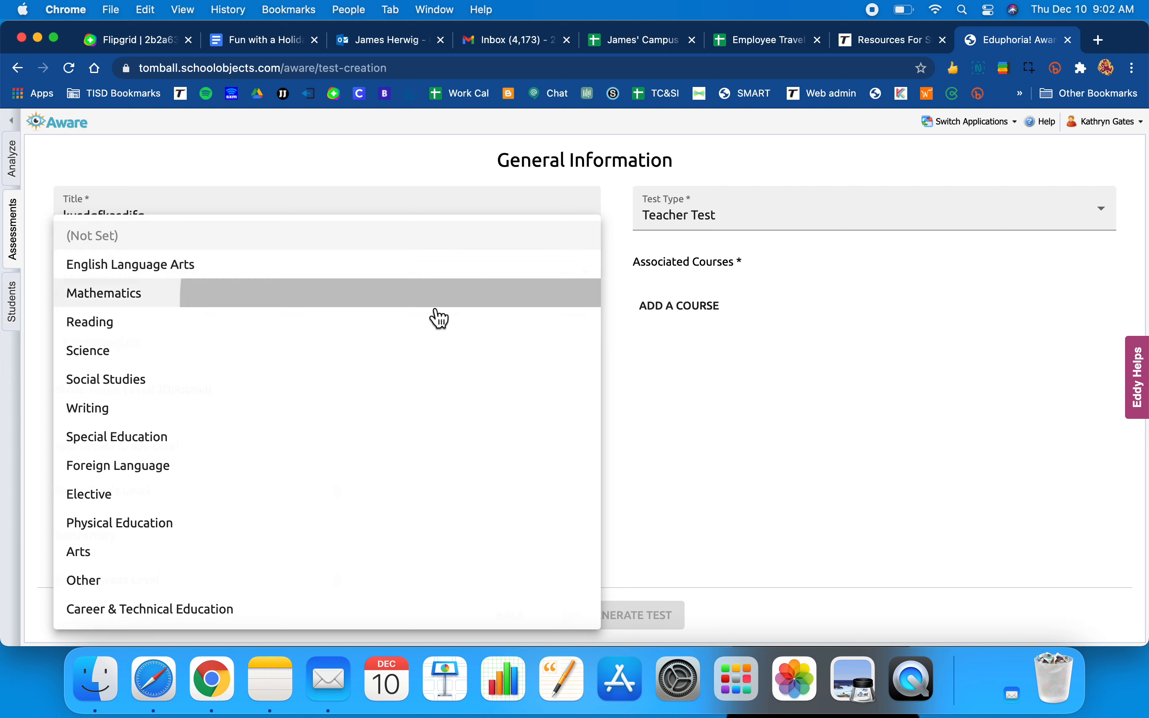
{"action": "left_click", "coordinate": [435, 307]}
{"action": "left_click", "coordinate": [583, 337]}
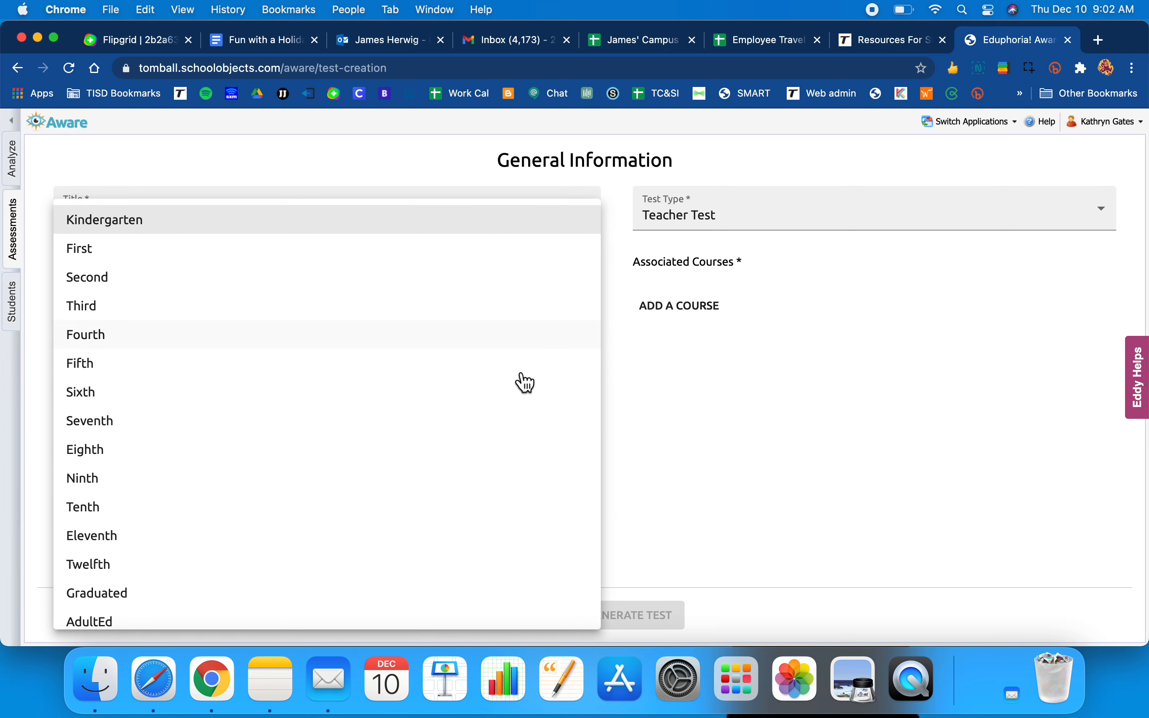
{"action": "left_click", "coordinate": [372, 536]}
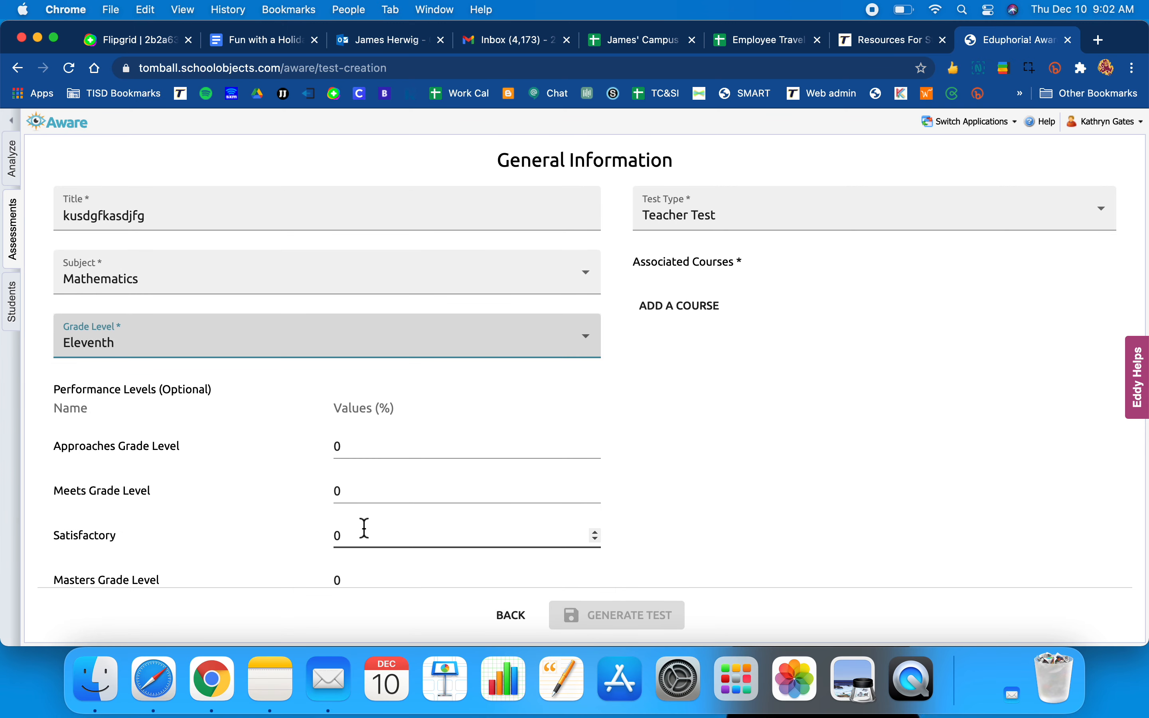
{"action": "scroll", "coordinate": [552, 435], "scroll_direction": "down", "scroll_amount": 3}
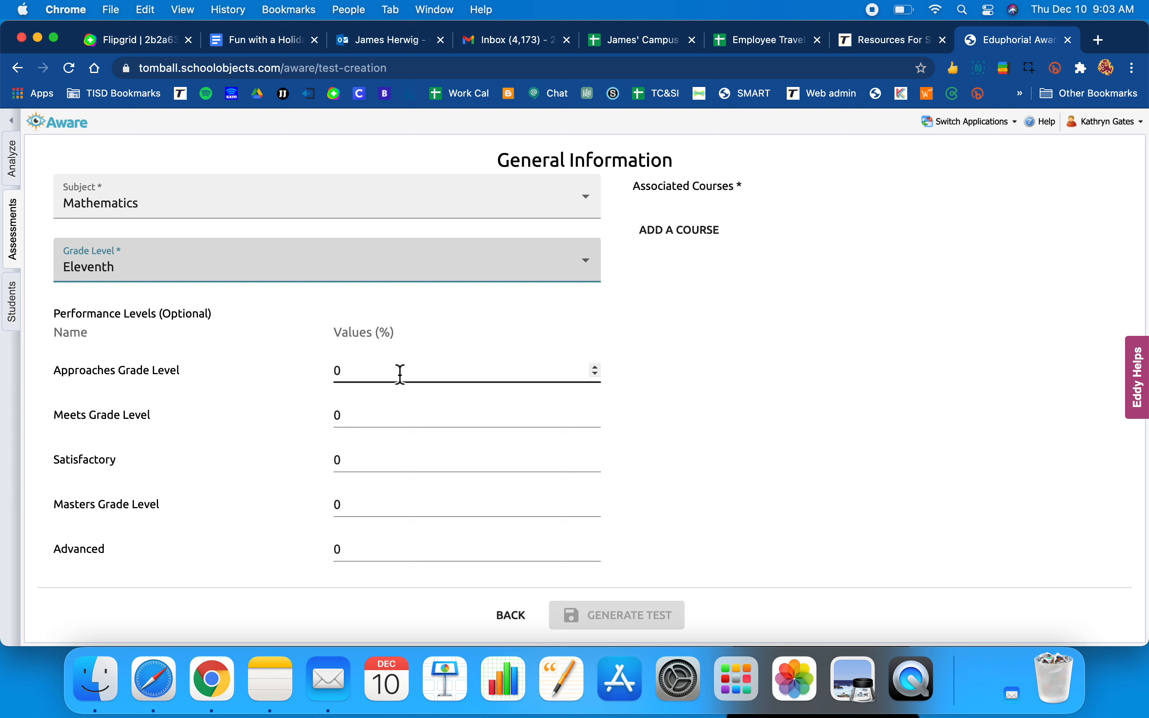
- Set the performance cutoffs to Approaches 70, Meets 80 and Masters 95
{"action": "left_click", "coordinate": [366, 373]}
{"action": "type", "text": "78"}
{"action": "key", "text": "BackSpace"}
{"action": "key", "text": "BackSpace"}
{"action": "key", "text": "Left"}
{"action": "type", "text": "7"}
{"action": "left_click", "coordinate": [348, 417]}
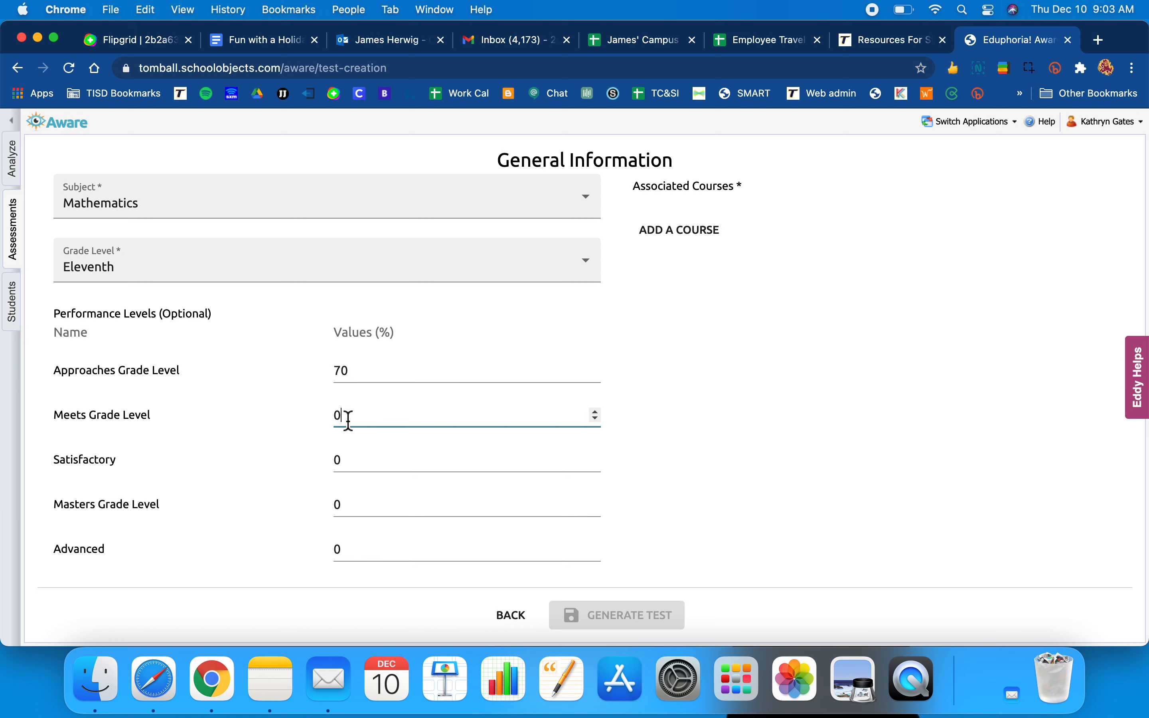
{"action": "key", "text": "Left"}
{"action": "type", "text": "8"}
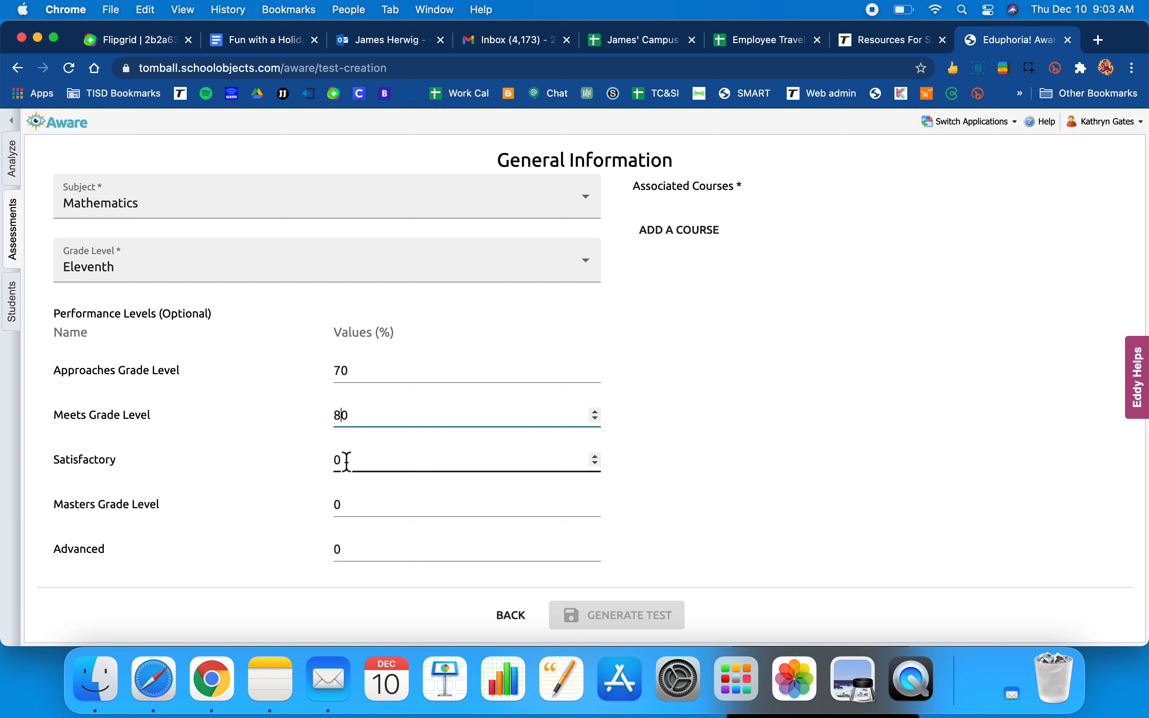
{"action": "left_click", "coordinate": [351, 505]}
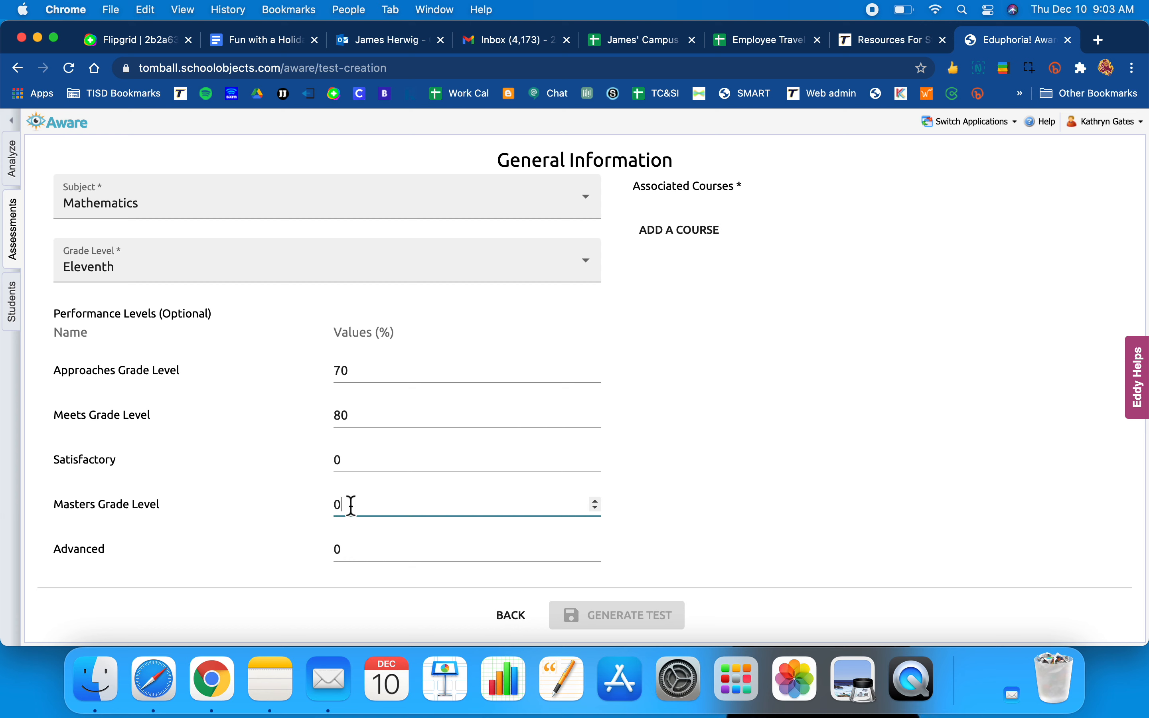
{"action": "key", "text": "Left"}
{"action": "type", "text": "95"}
{"action": "key", "text": "Delete"}
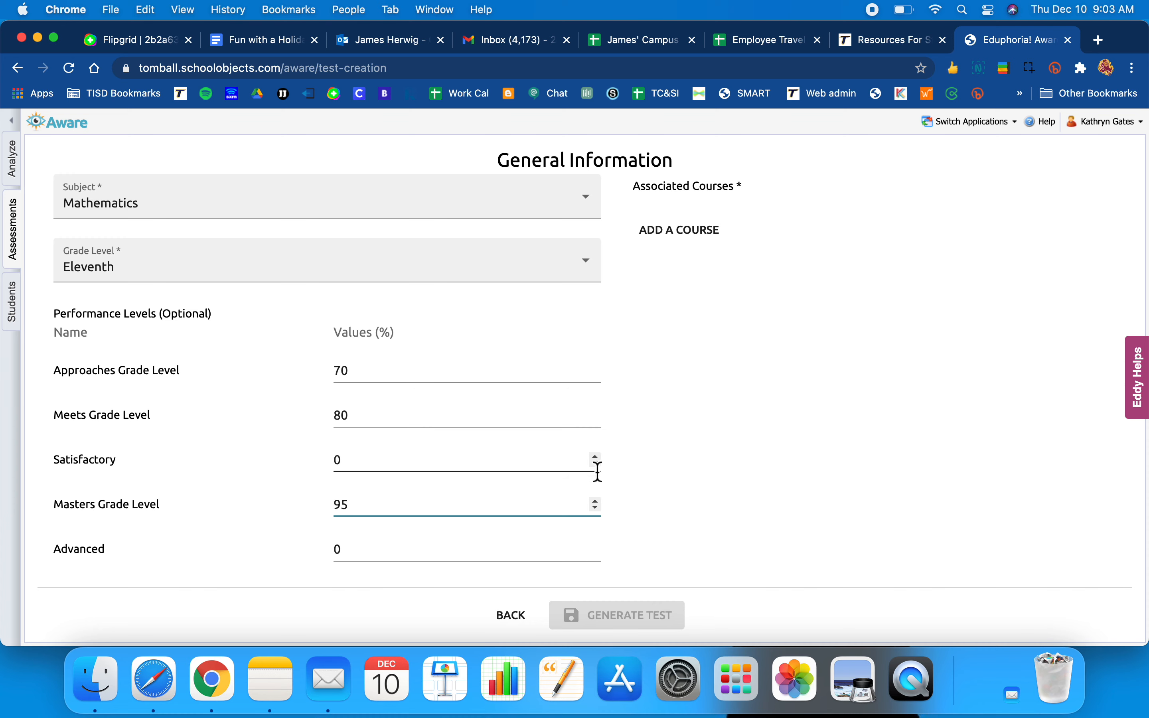
- Keep the Test Type set to Teacher Test
{"action": "scroll", "coordinate": [677, 468], "scroll_direction": "up", "scroll_amount": 3}
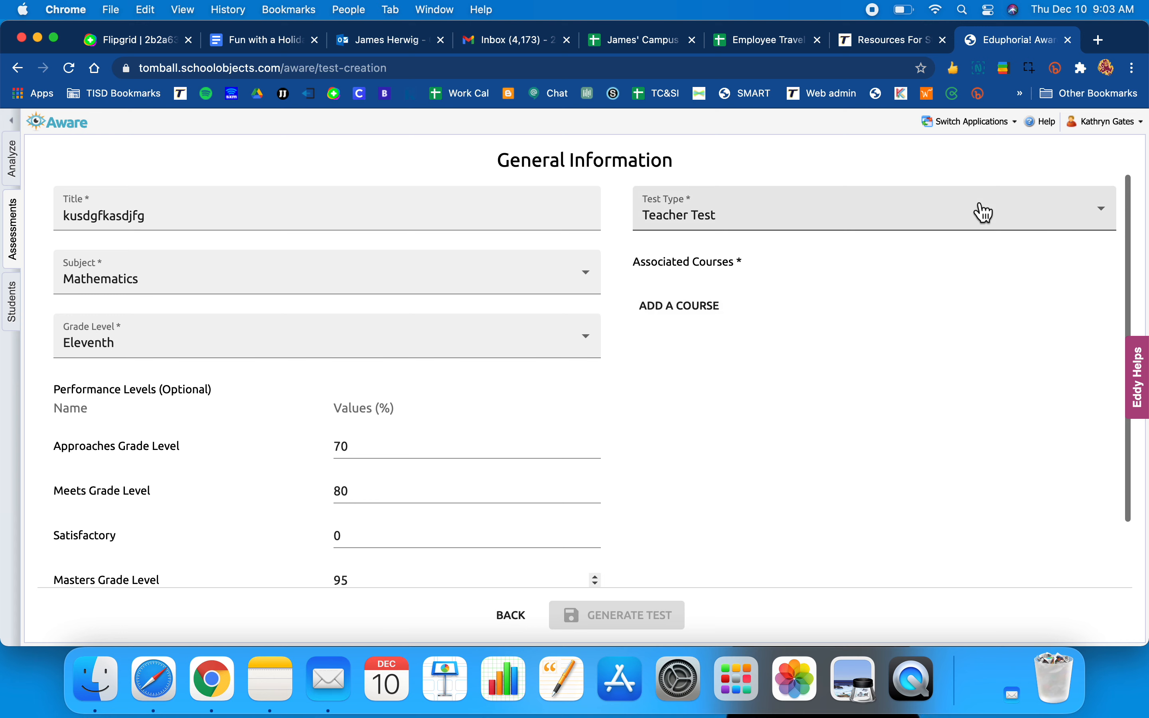
{"action": "left_click", "coordinate": [1106, 221]}
{"action": "left_click", "coordinate": [1106, 221]}
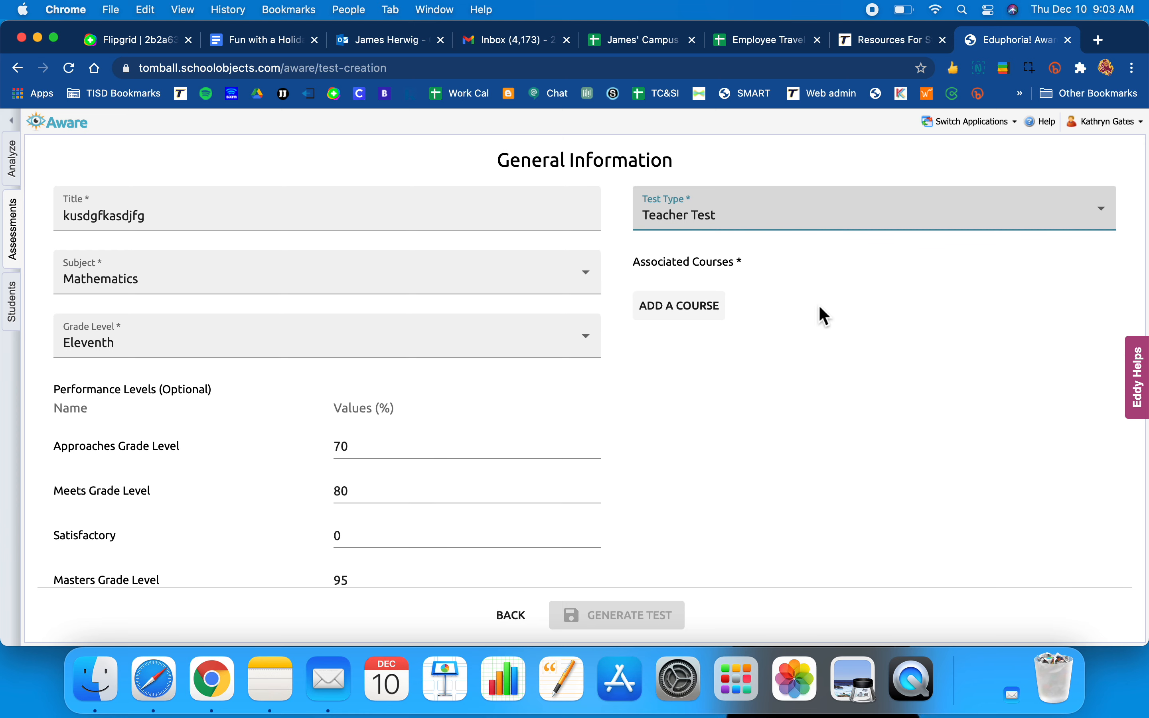
- Associate Elementary > Fourth Grade course NEW Mathematics, Grade 4 and generate the test
{"action": "left_click", "coordinate": [701, 312]}
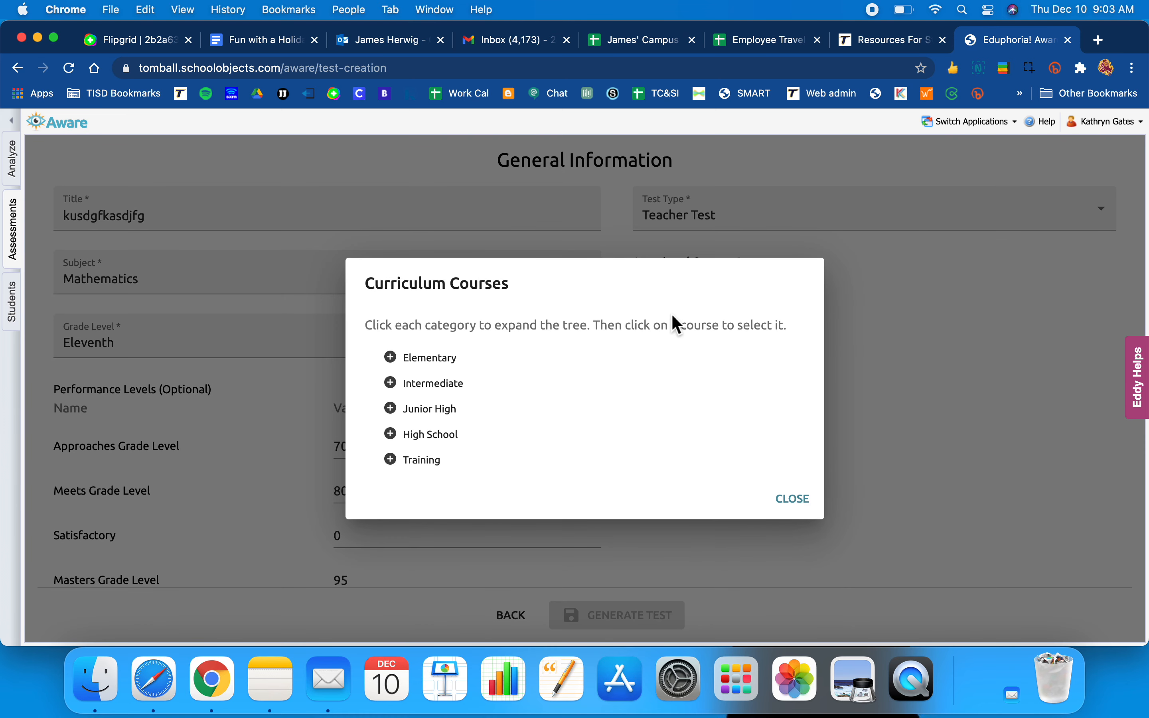
{"action": "left_click", "coordinate": [394, 361]}
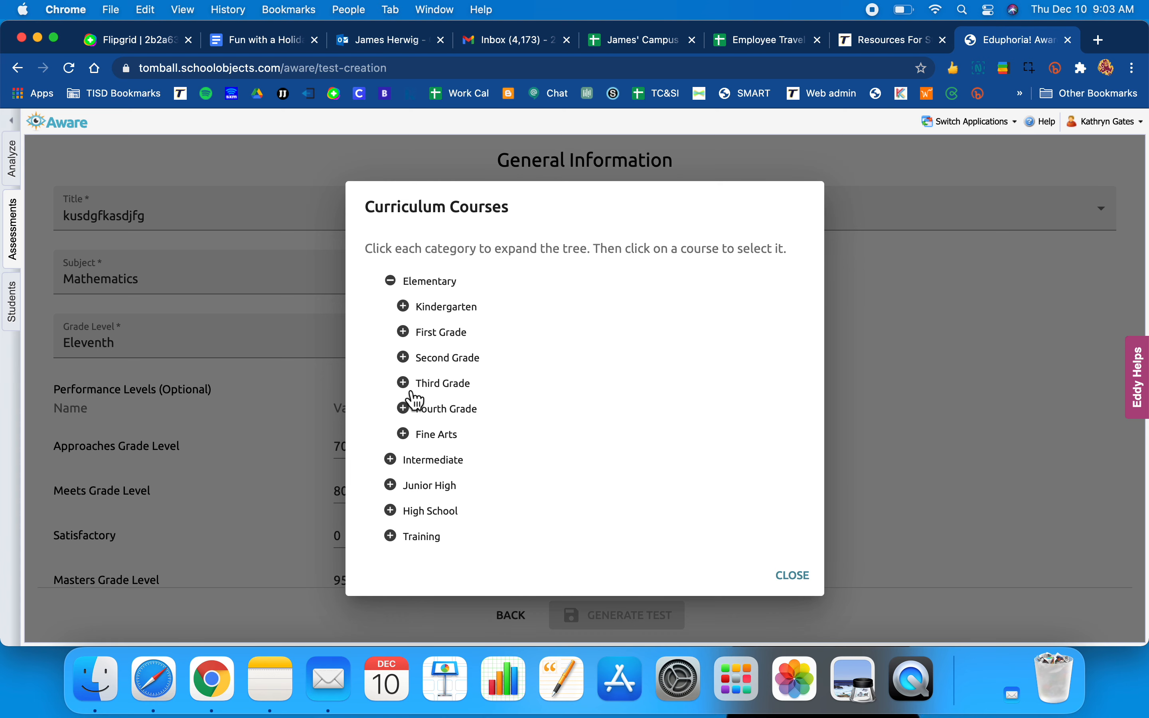
{"action": "left_click", "coordinate": [406, 410]}
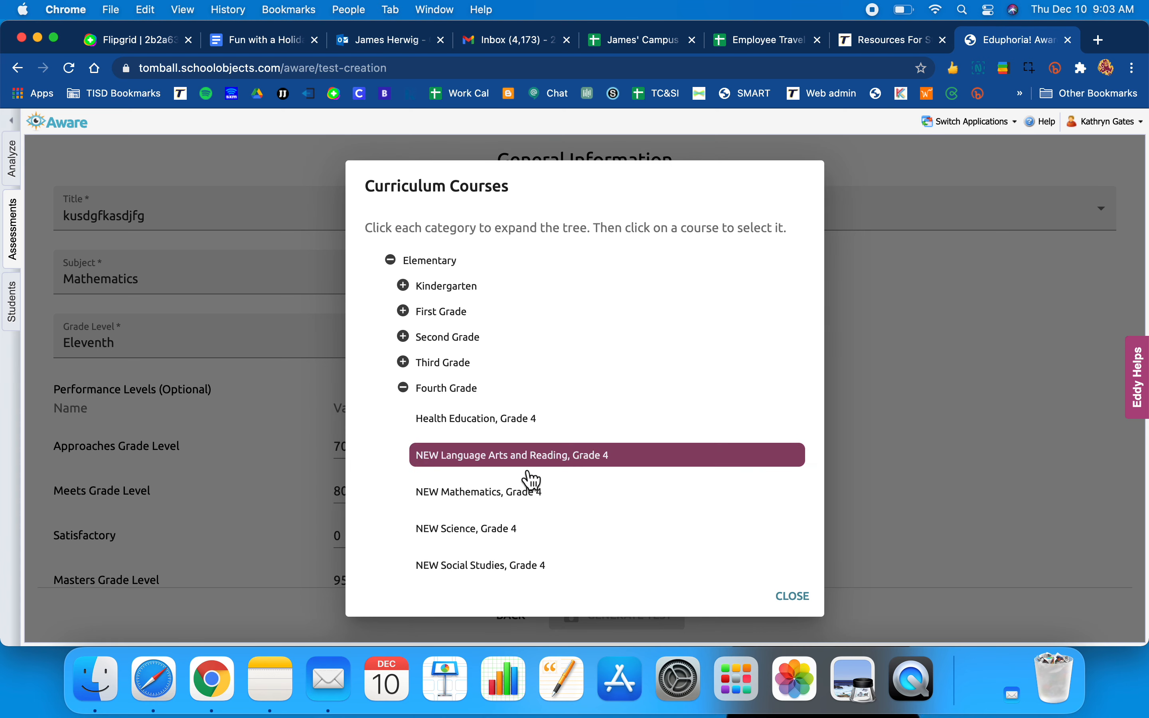
{"action": "left_click", "coordinate": [532, 505]}
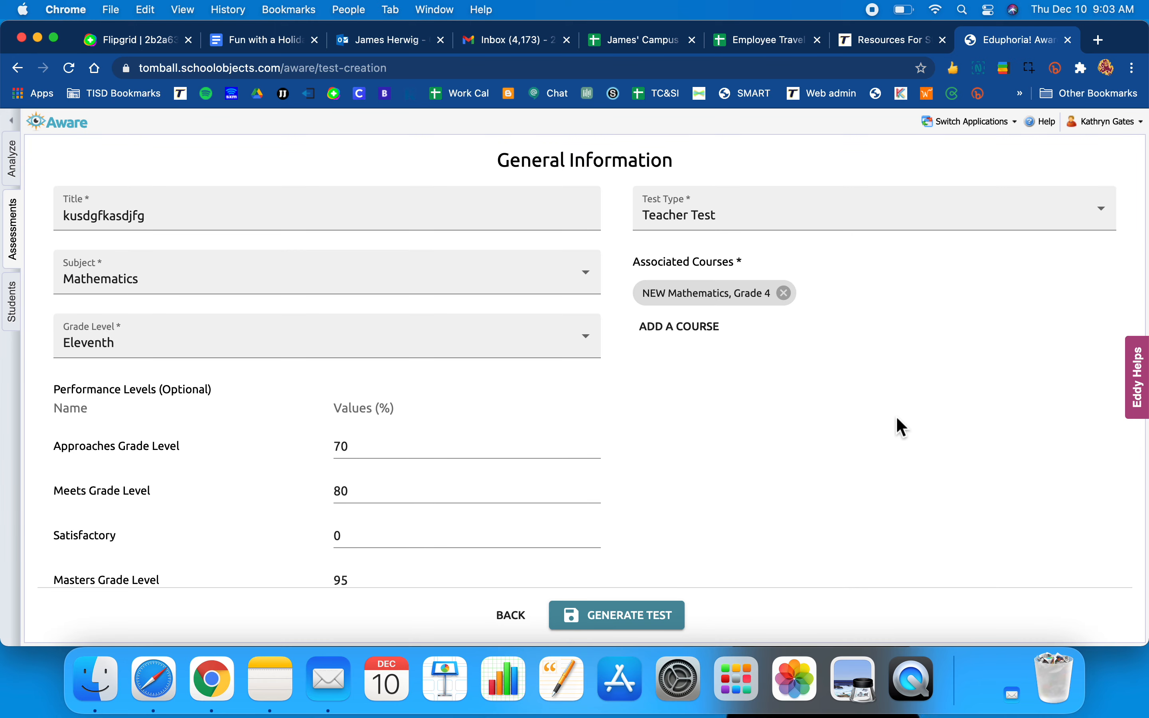
{"action": "scroll", "coordinate": [867, 411], "scroll_direction": "down", "scroll_amount": 3}
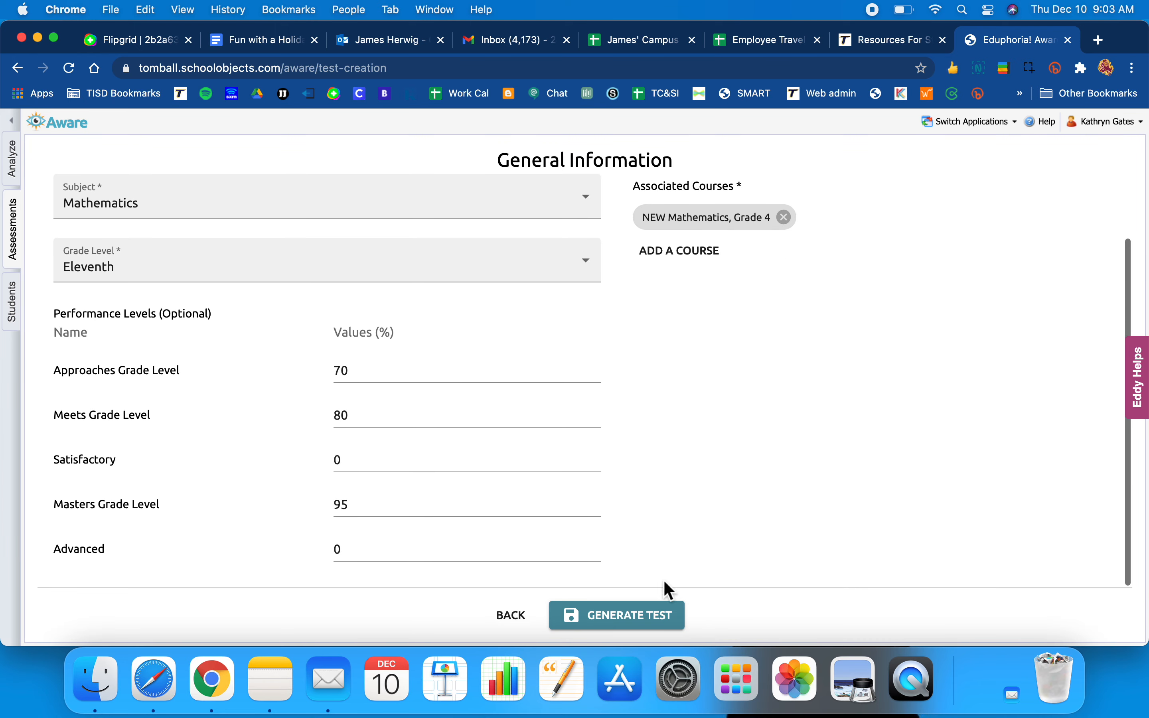
{"action": "left_click", "coordinate": [649, 626]}
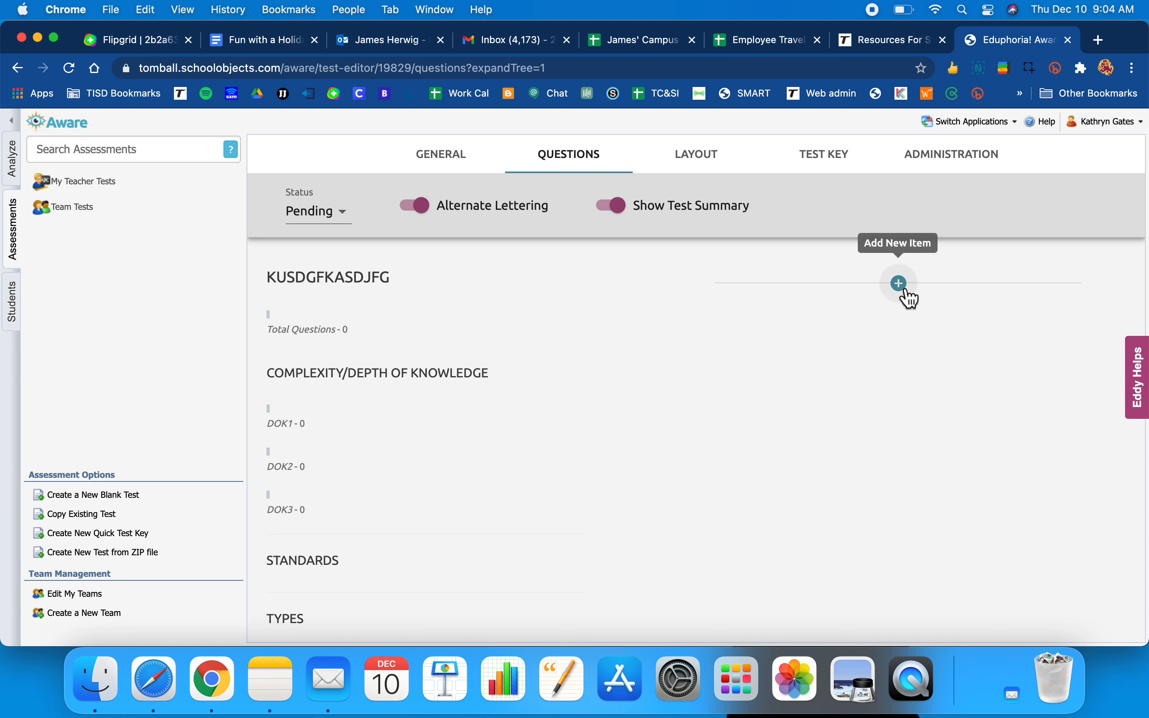
- Add a new question and set its type to Numerical Response
{"action": "left_click", "coordinate": [901, 284]}
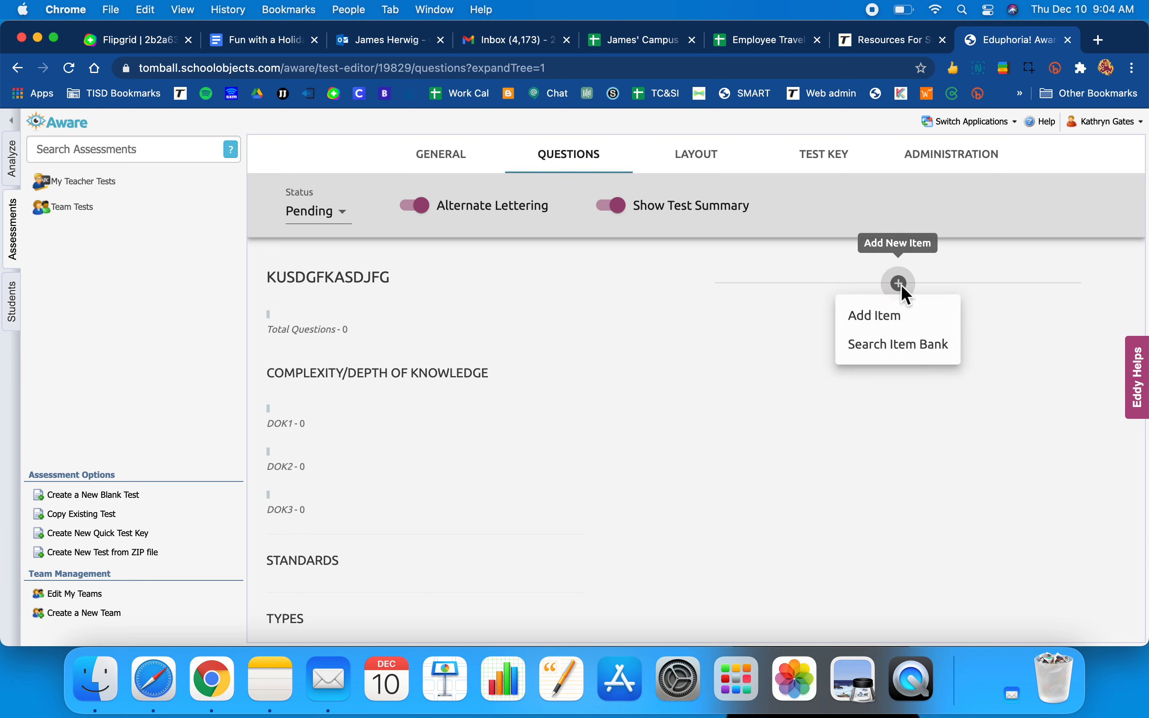
{"action": "left_click", "coordinate": [899, 323]}
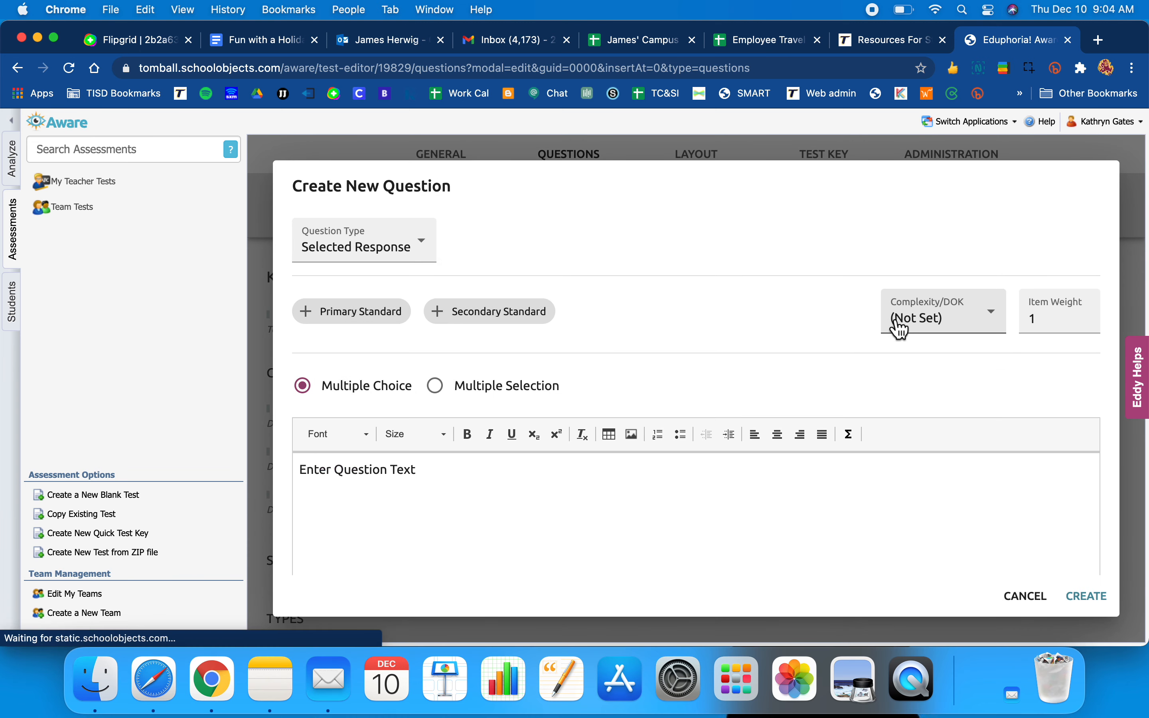
{"action": "left_click", "coordinate": [433, 255]}
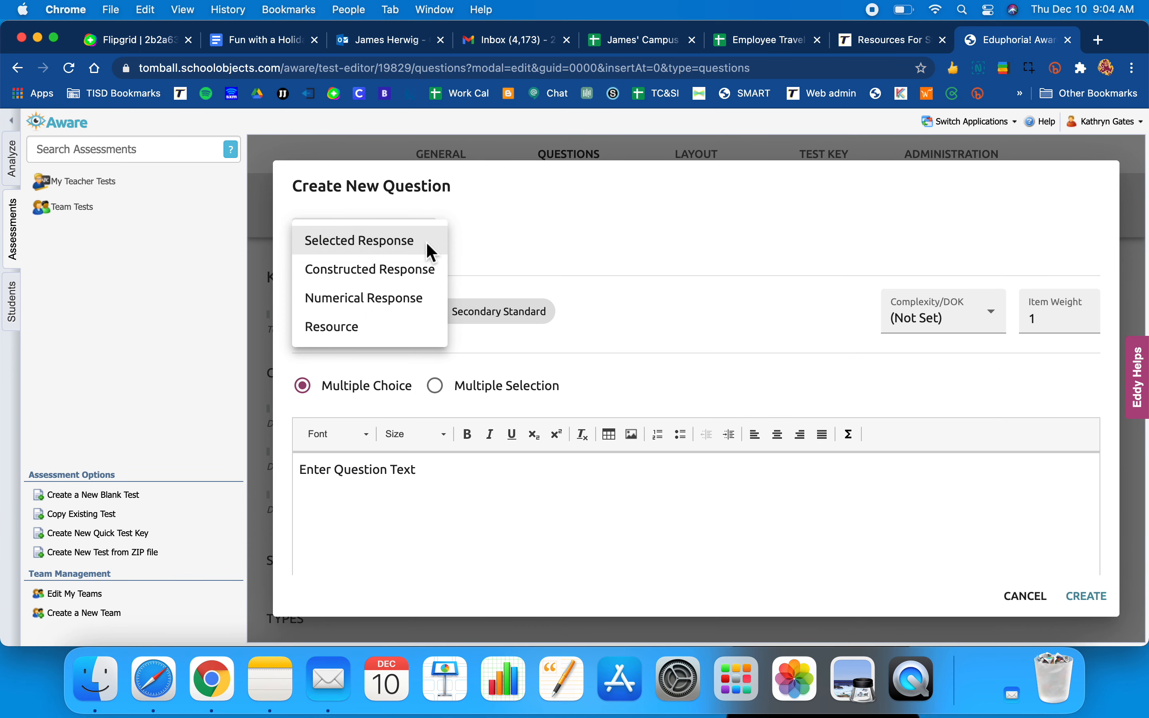
{"action": "left_click", "coordinate": [406, 297]}
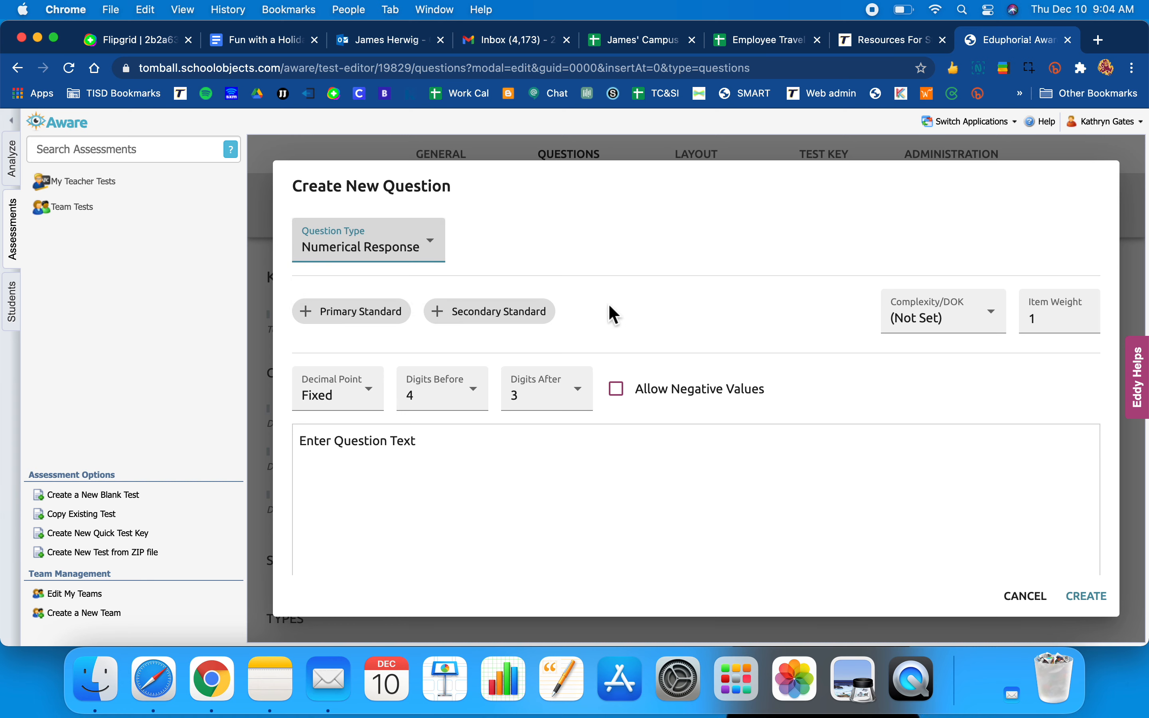
- Pick 4.9(B) from the NEW Mathematics, Grade 4 standards as the question's primary standard
{"action": "left_click", "coordinate": [375, 317]}
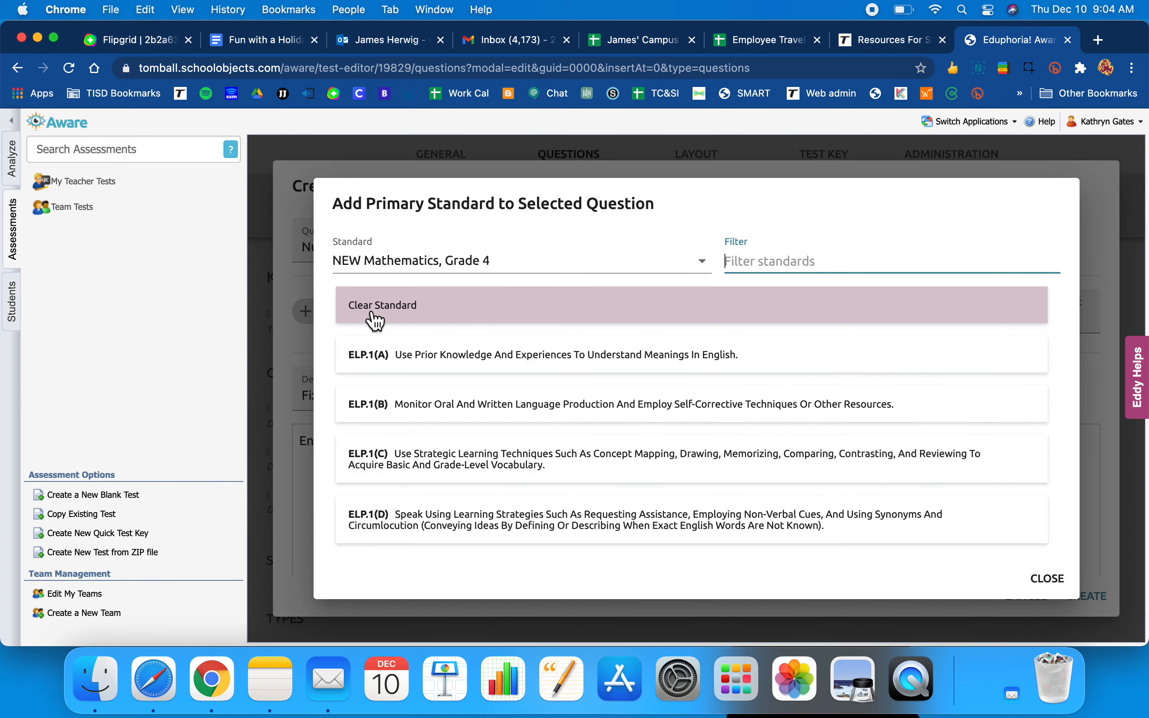
{"action": "scroll", "coordinate": [470, 411], "scroll_direction": "down", "scroll_amount": 5}
{"action": "scroll", "coordinate": [472, 412], "scroll_direction": "down", "scroll_amount": 10}
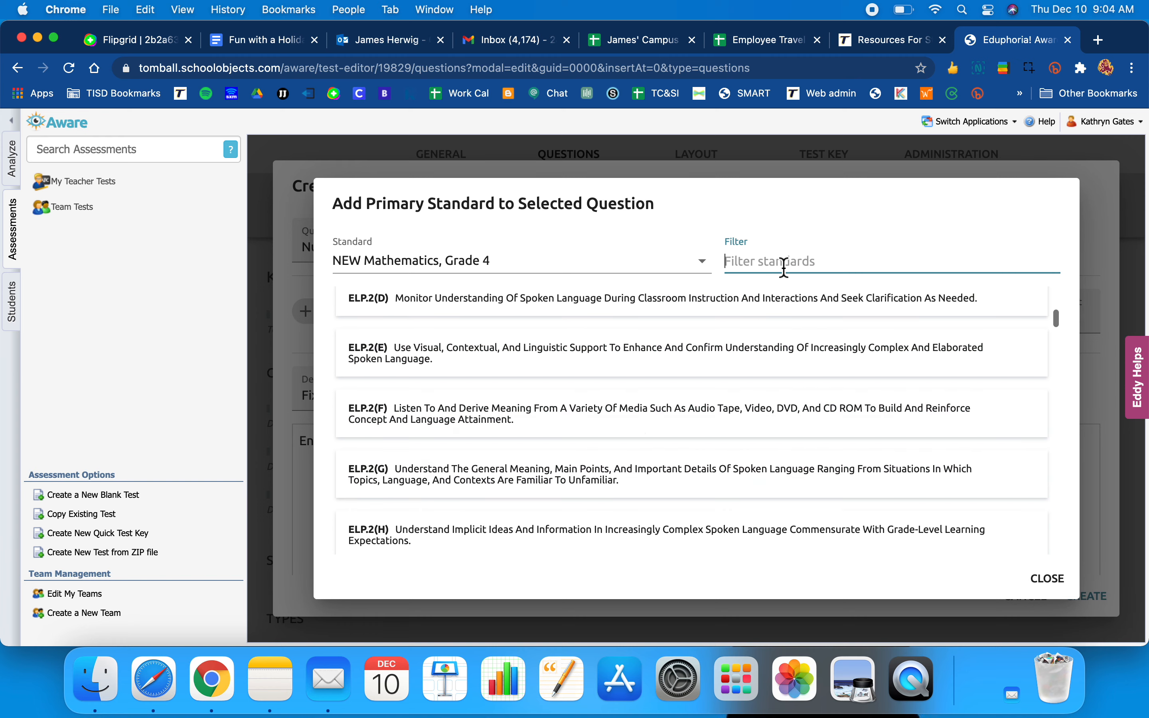
{"action": "scroll", "coordinate": [639, 417], "scroll_direction": "down", "scroll_amount": 15}
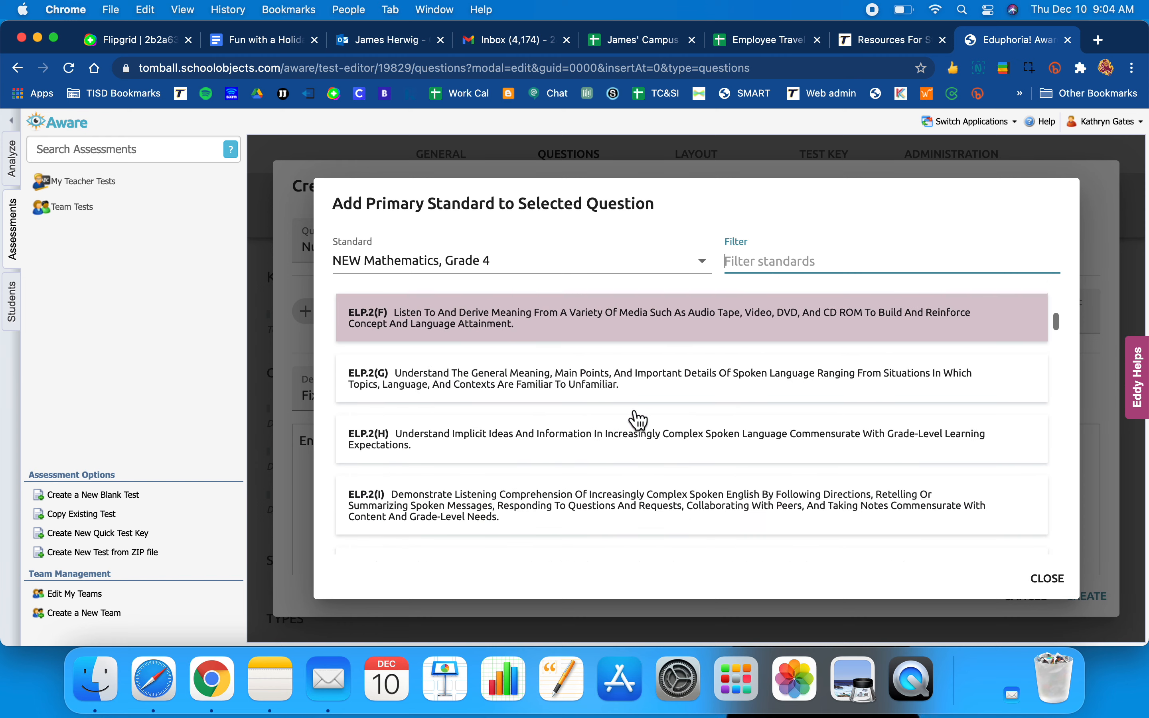
{"action": "scroll", "coordinate": [636, 417], "scroll_direction": "down", "scroll_amount": 2}
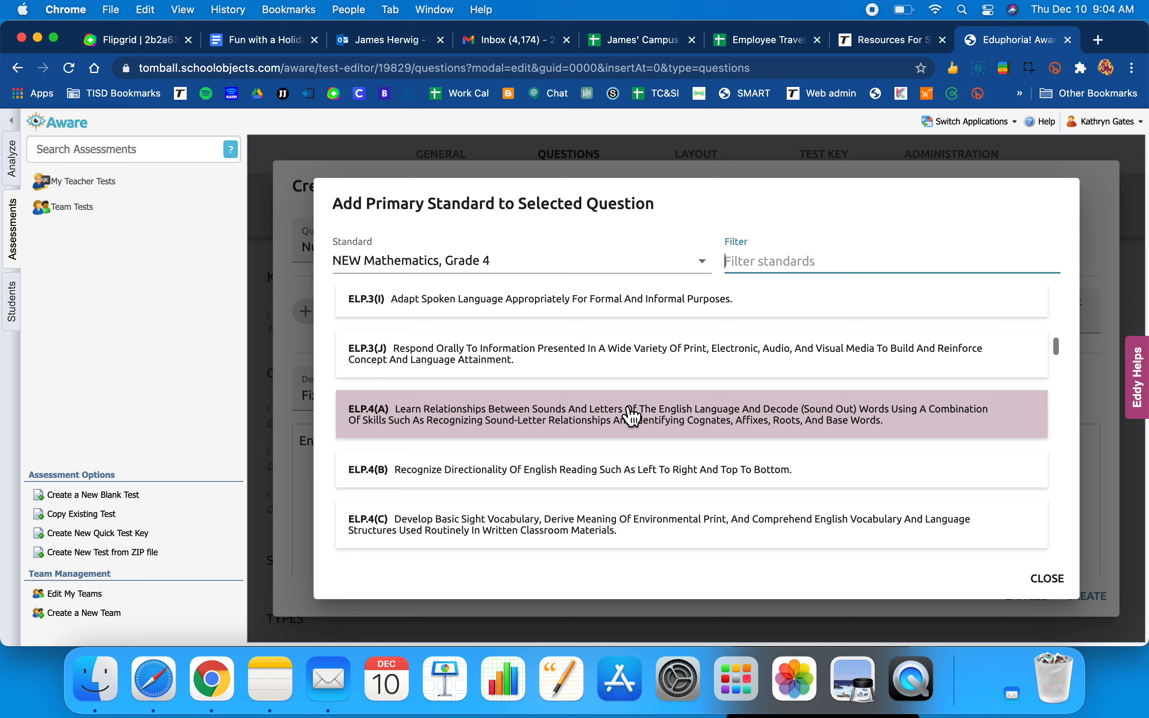
{"action": "left_click", "coordinate": [702, 267]}
{"action": "left_click", "coordinate": [702, 270]}
{"action": "scroll", "coordinate": [687, 393], "scroll_direction": "down", "scroll_amount": 20}
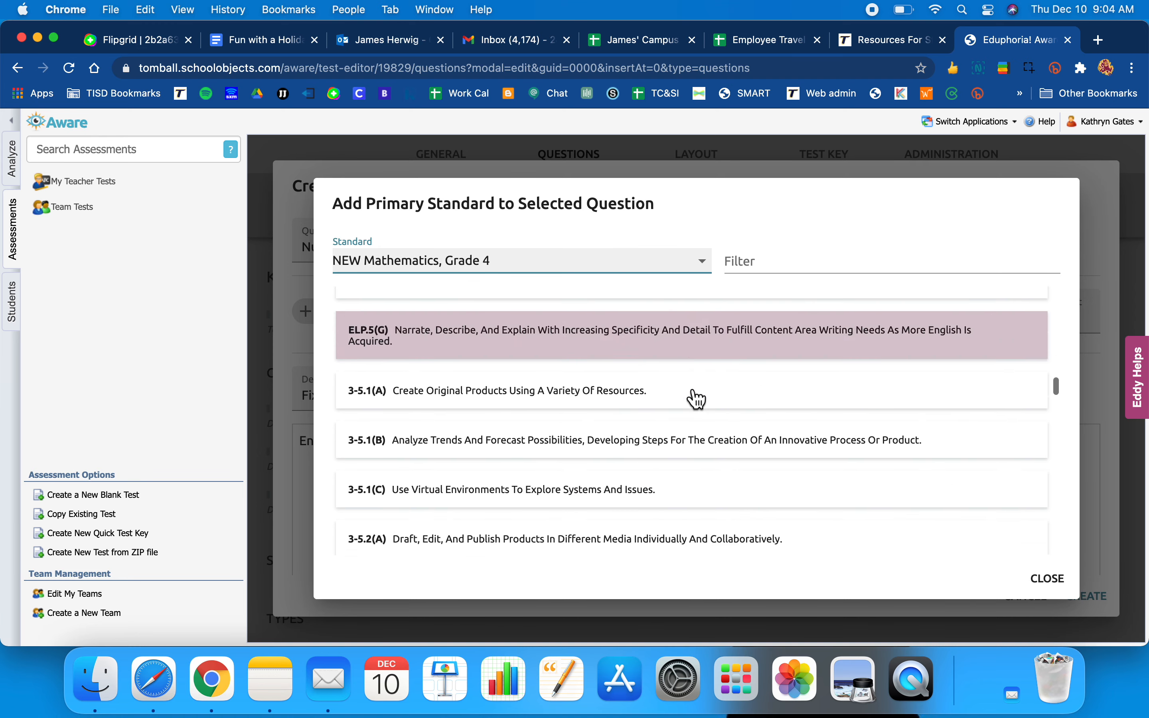
{"action": "scroll", "coordinate": [694, 393], "scroll_direction": "down", "scroll_amount": 10}
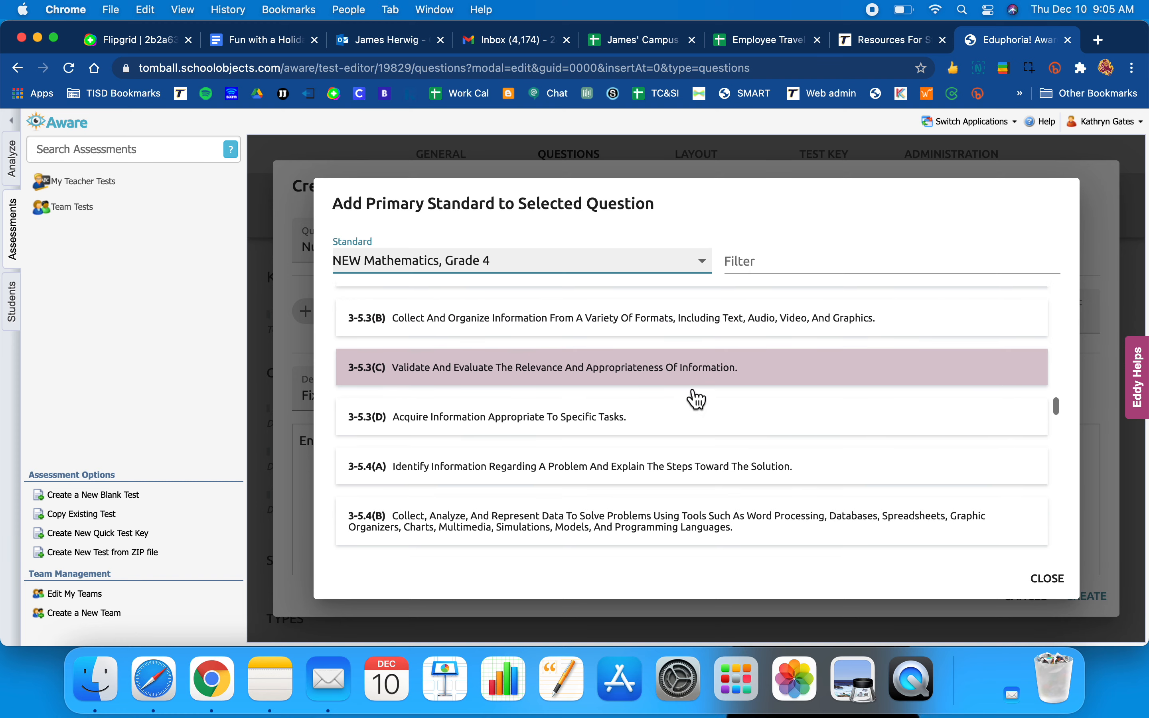
{"action": "scroll", "coordinate": [697, 399], "scroll_direction": "down", "scroll_amount": 5}
{"action": "scroll", "coordinate": [696, 399], "scroll_direction": "down", "scroll_amount": 15}
{"action": "scroll", "coordinate": [697, 399], "scroll_direction": "down", "scroll_amount": 5}
{"action": "scroll", "coordinate": [697, 399], "scroll_direction": "down", "scroll_amount": 8}
{"action": "scroll", "coordinate": [697, 399], "scroll_direction": "down", "scroll_amount": 10}
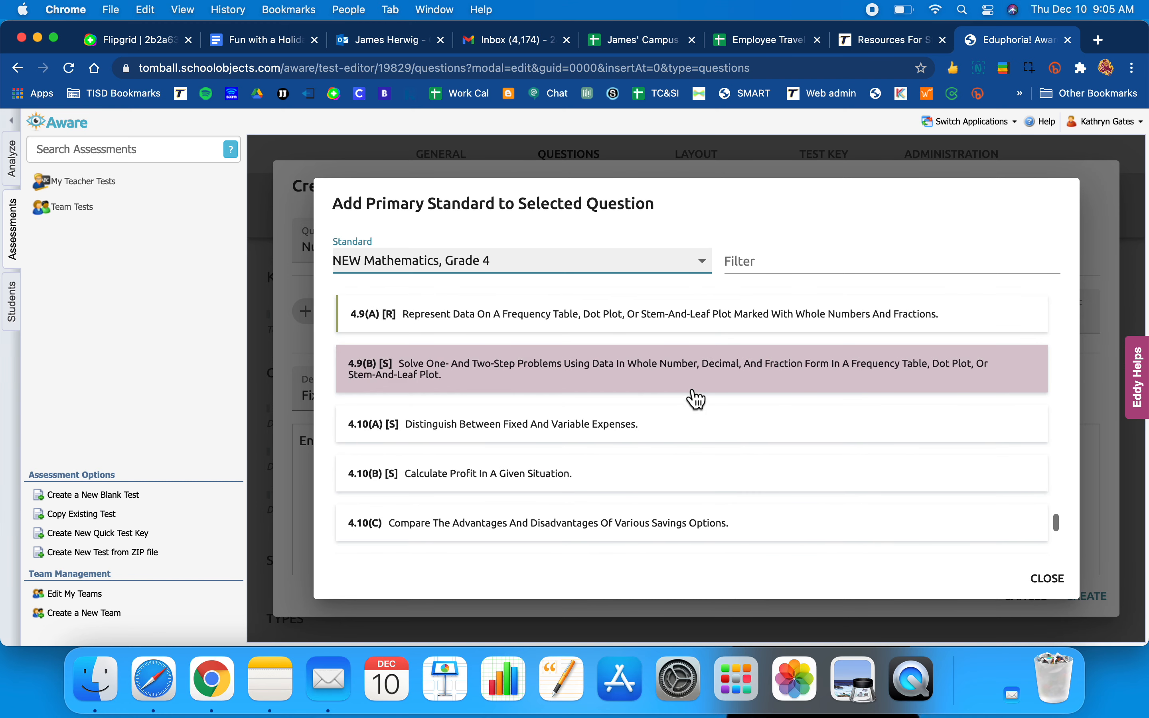
{"action": "scroll", "coordinate": [697, 399], "scroll_direction": "up", "scroll_amount": 1}
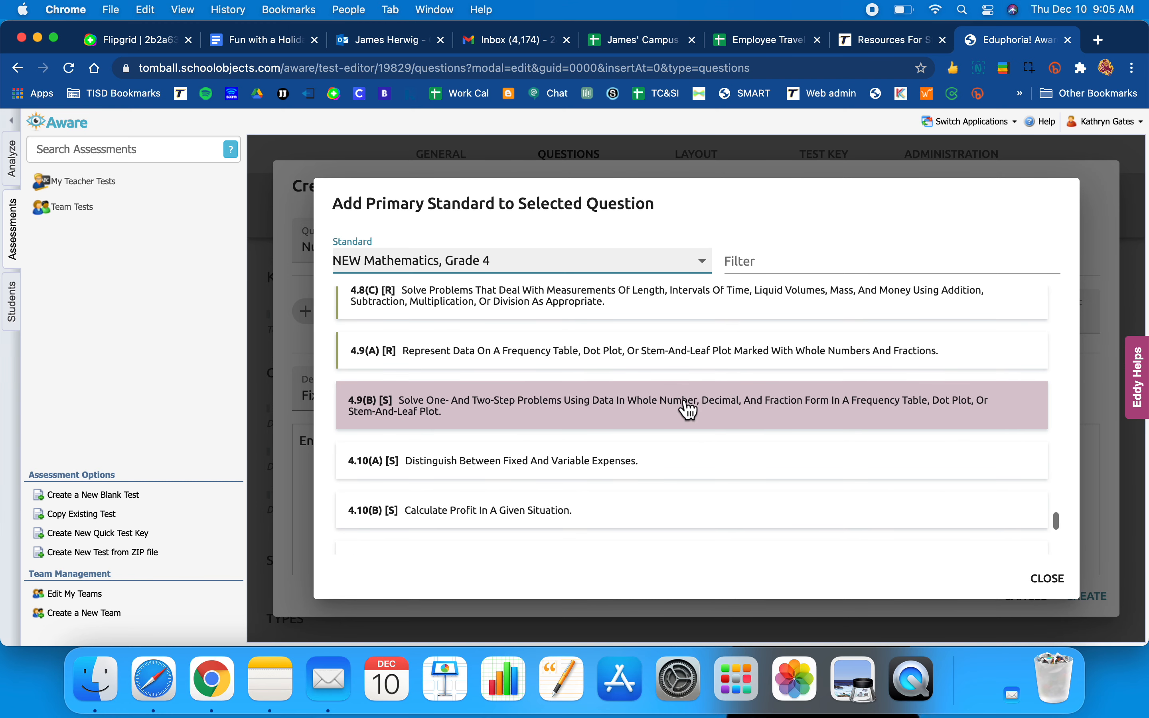
{"action": "left_click", "coordinate": [688, 405]}
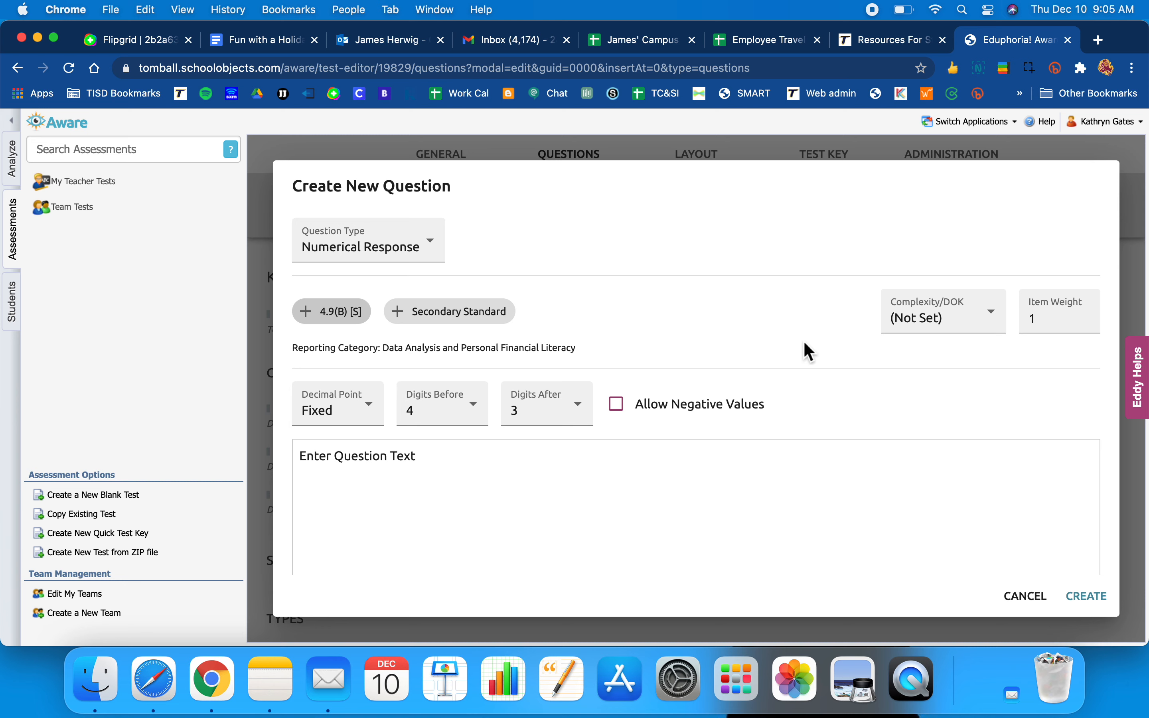
{"action": "left_click", "coordinate": [993, 318]}
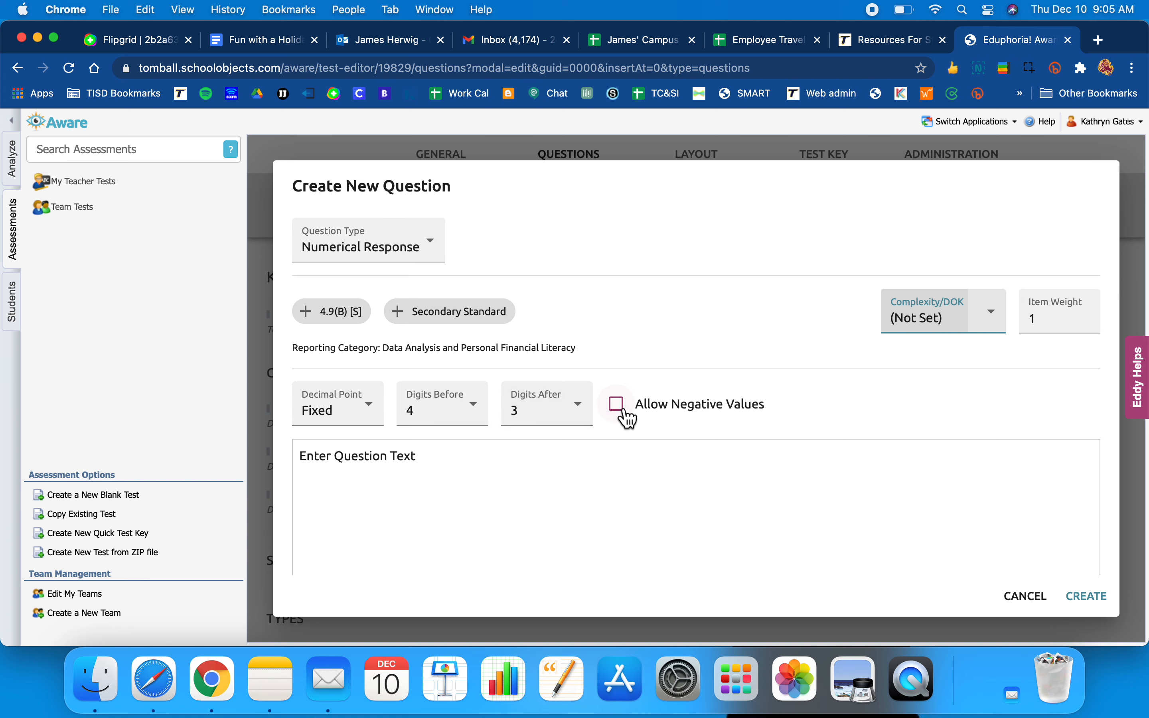
{"action": "left_click", "coordinate": [366, 408]}
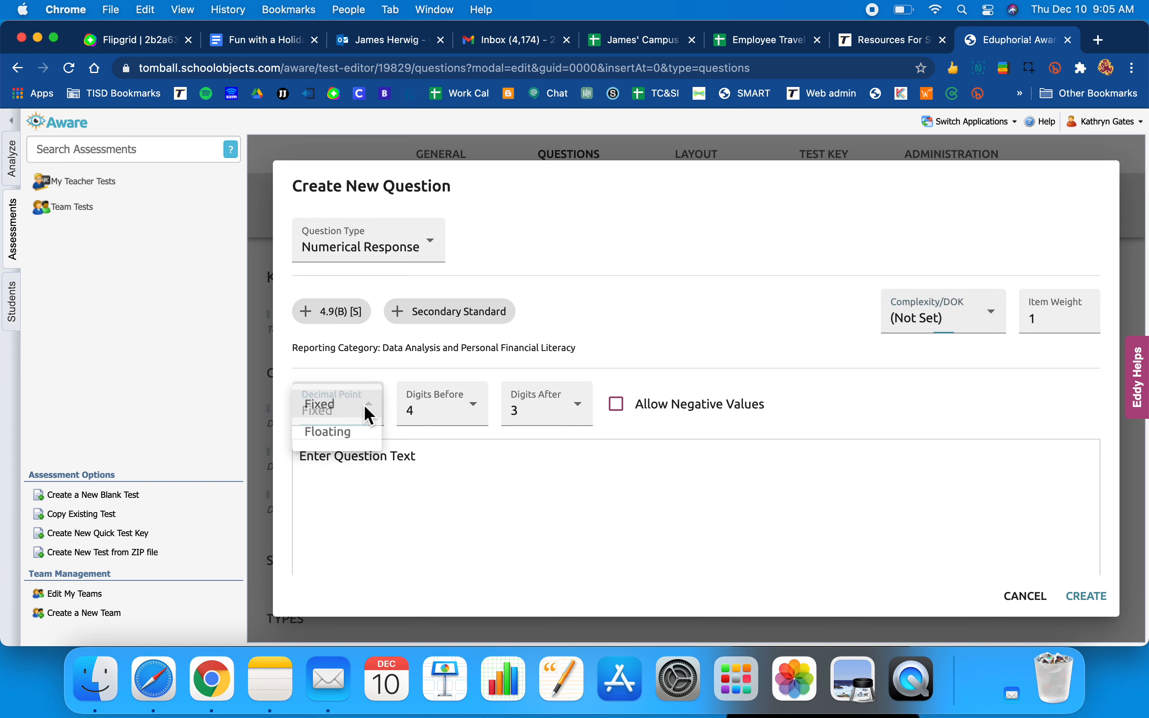
{"action": "left_click", "coordinate": [349, 433]}
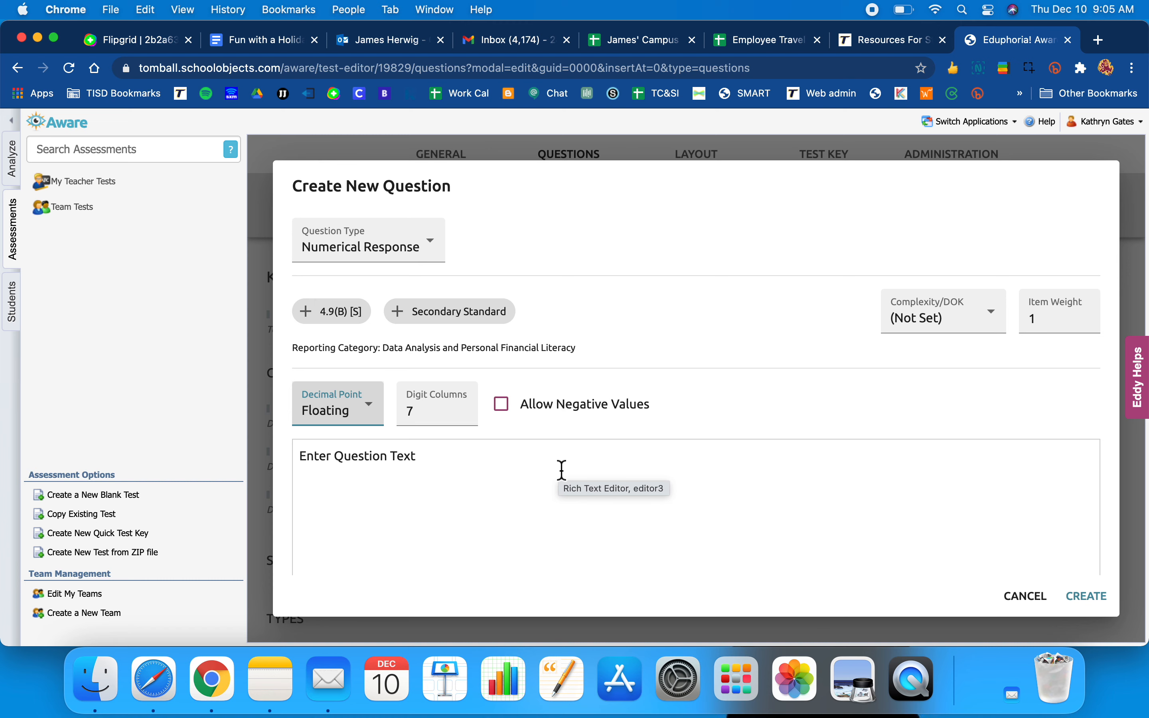
{"action": "scroll", "coordinate": [561, 470], "scroll_direction": "down", "scroll_amount": 2}
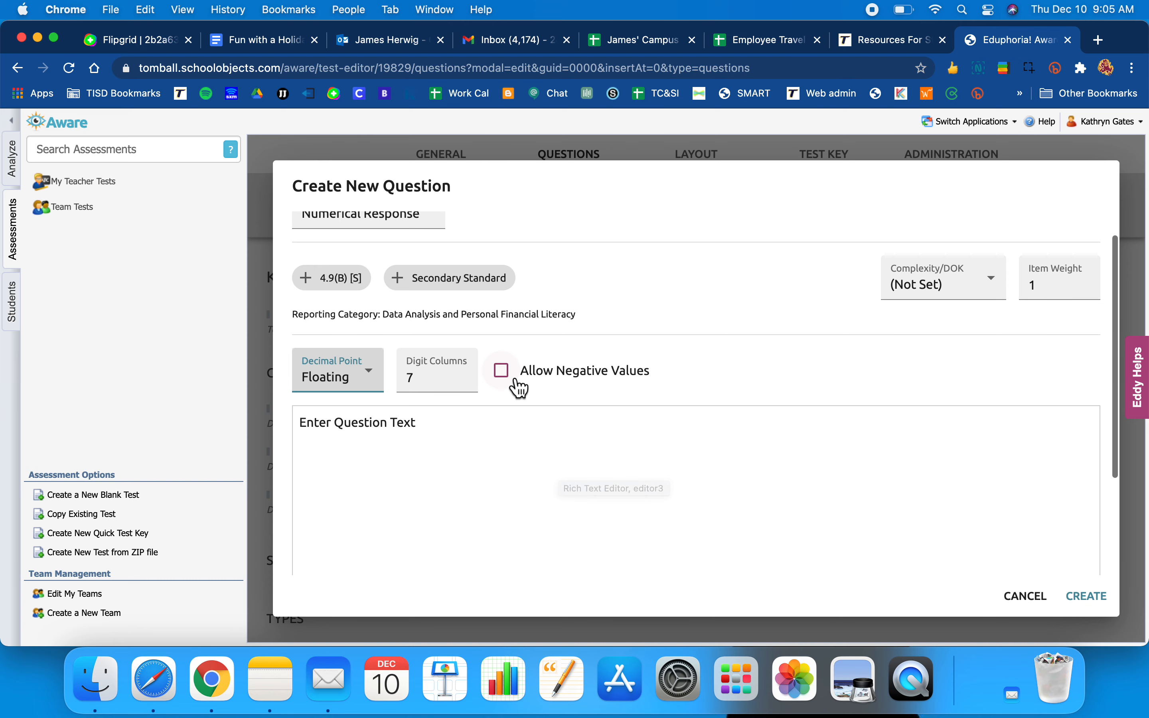
{"action": "left_click", "coordinate": [501, 435]}
{"action": "key", "text": "BackSpace"}
{"action": "key", "text": "BackSpace"}
{"action": "key", "text": "BackSpace"}
{"action": "key", "text": "BackSpace"}
{"action": "key", "text": "BackSpace"}
{"action": "key", "text": "BackSpace"}
{"action": "key", "text": "BackSpace"}
{"action": "key", "text": "BackSpace"}
{"action": "key", "text": "BackSpace"}
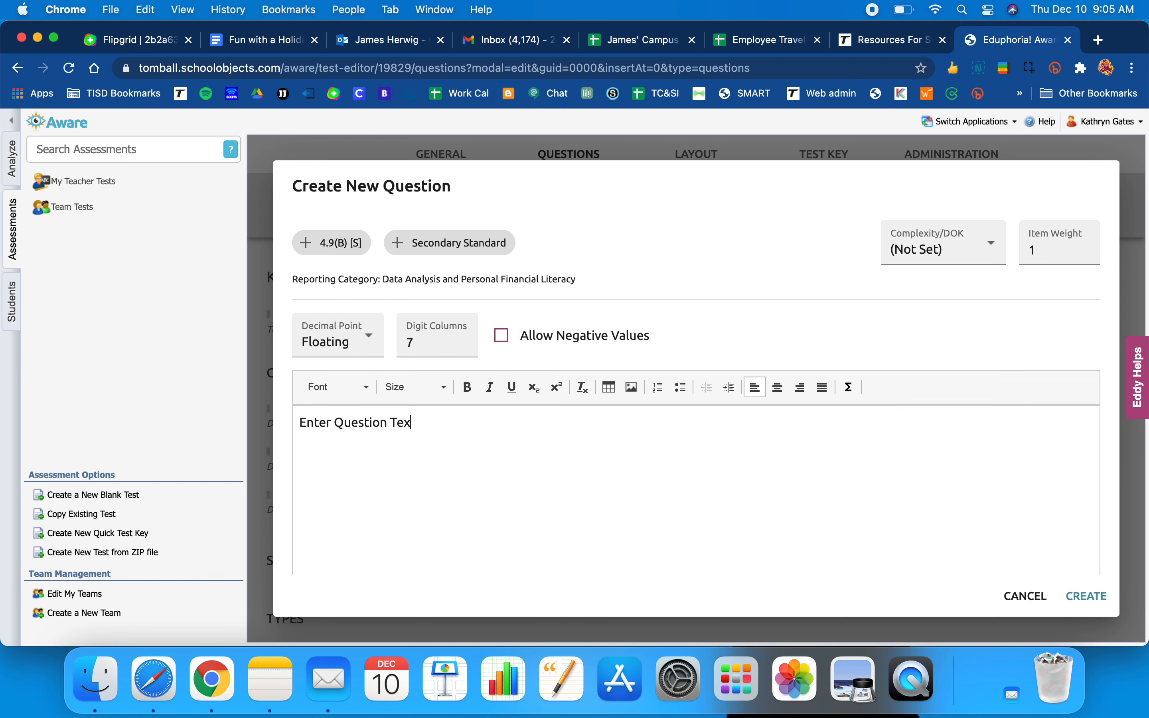
{"action": "key", "text": "BackSpace"}
{"action": "key", "text": "BackSpace"}
{"action": "key", "text": "BackSpace"}
{"action": "key", "text": "BackSpace"}
{"action": "key", "text": "BackSpace"}
{"action": "key", "text": "BackSpace"}
{"action": "key", "text": "BackSpace"}
{"action": "key", "text": "BackSpace"}
{"action": "key", "text": "BackSpace"}
{"action": "key", "text": "BackSpace"}
{"action": "type", "text": "421431234 123412345"}
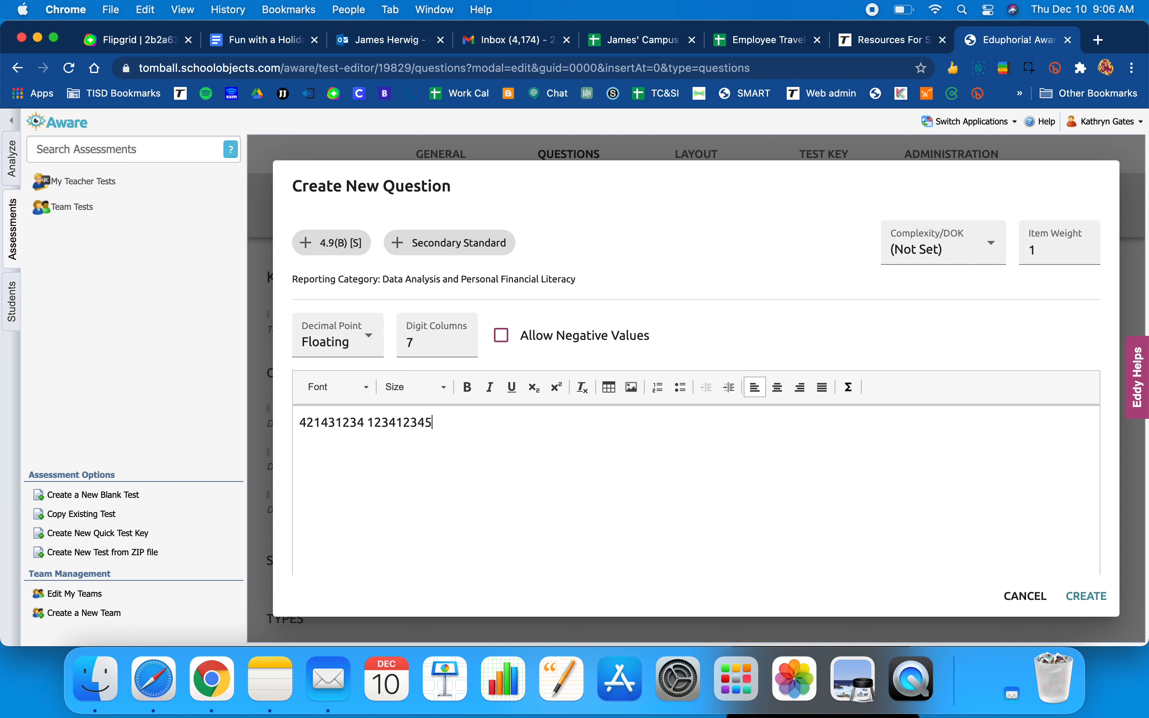
{"action": "type", "text": " -123542"}
- Enter the answer 37.328 and create the question
{"action": "scroll", "coordinate": [682, 494], "scroll_direction": "down", "scroll_amount": 3}
{"action": "left_click", "coordinate": [504, 542]}
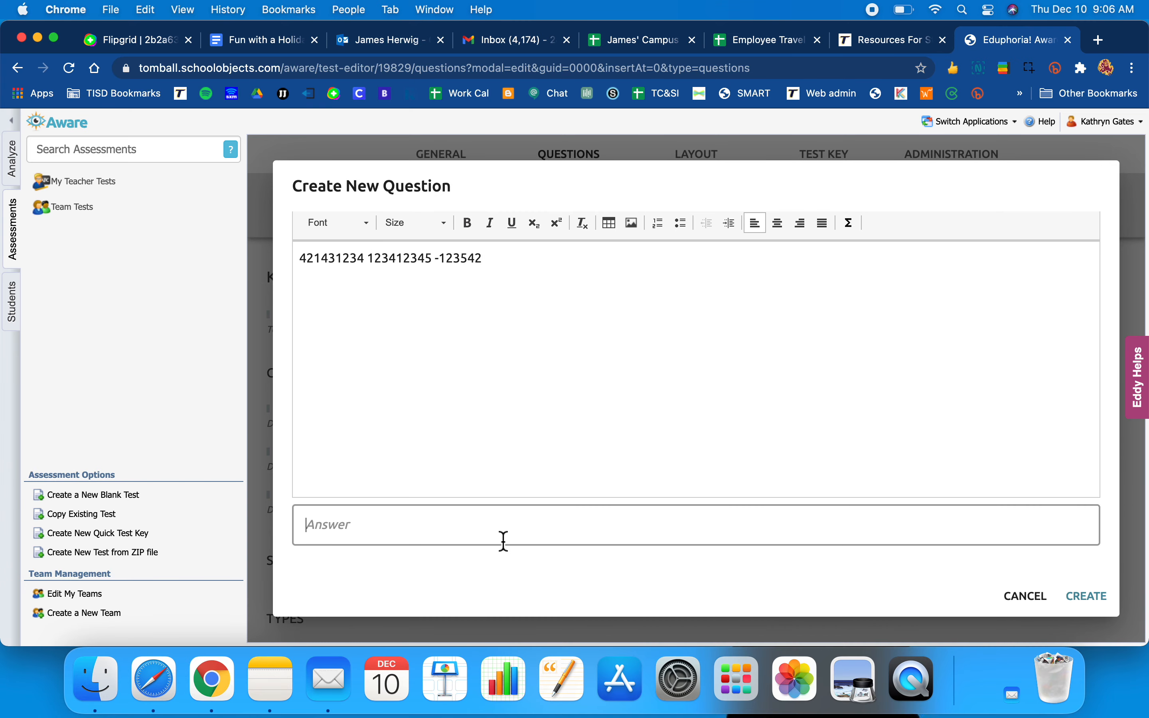
{"action": "type", "text": "37.328"}
{"action": "left_click", "coordinate": [1087, 597]}
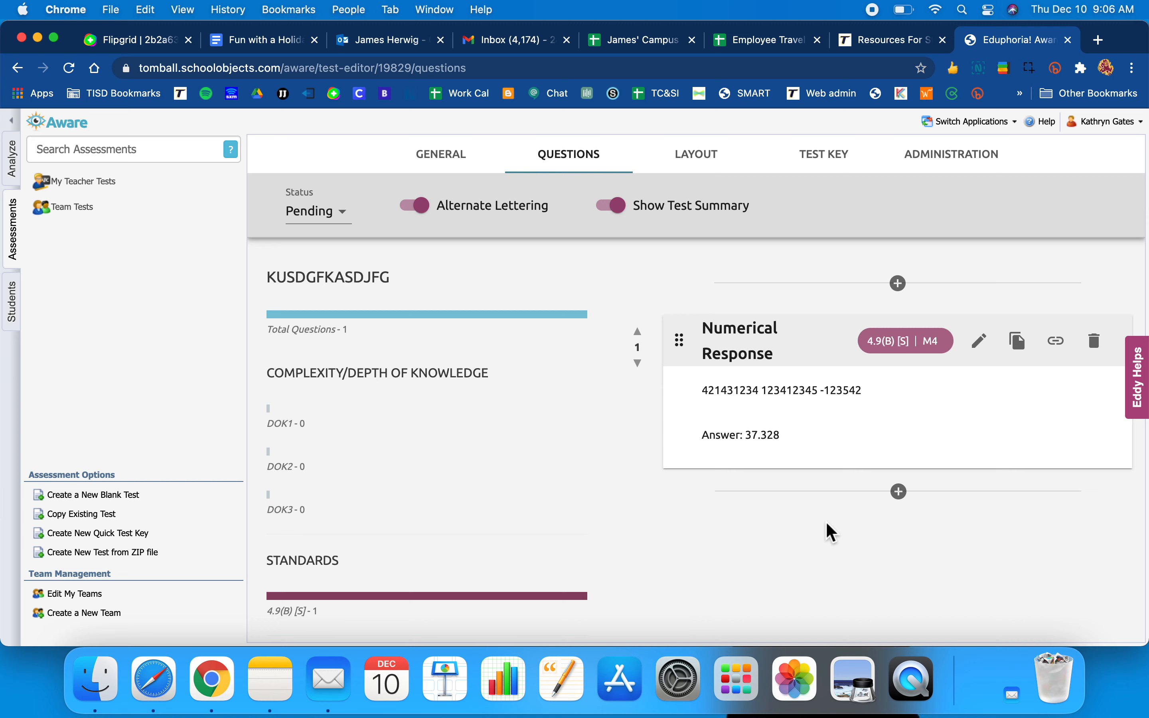
- Add a new item after the first question and make it a Resource
{"action": "left_click", "coordinate": [898, 494]}
{"action": "left_click", "coordinate": [881, 526]}
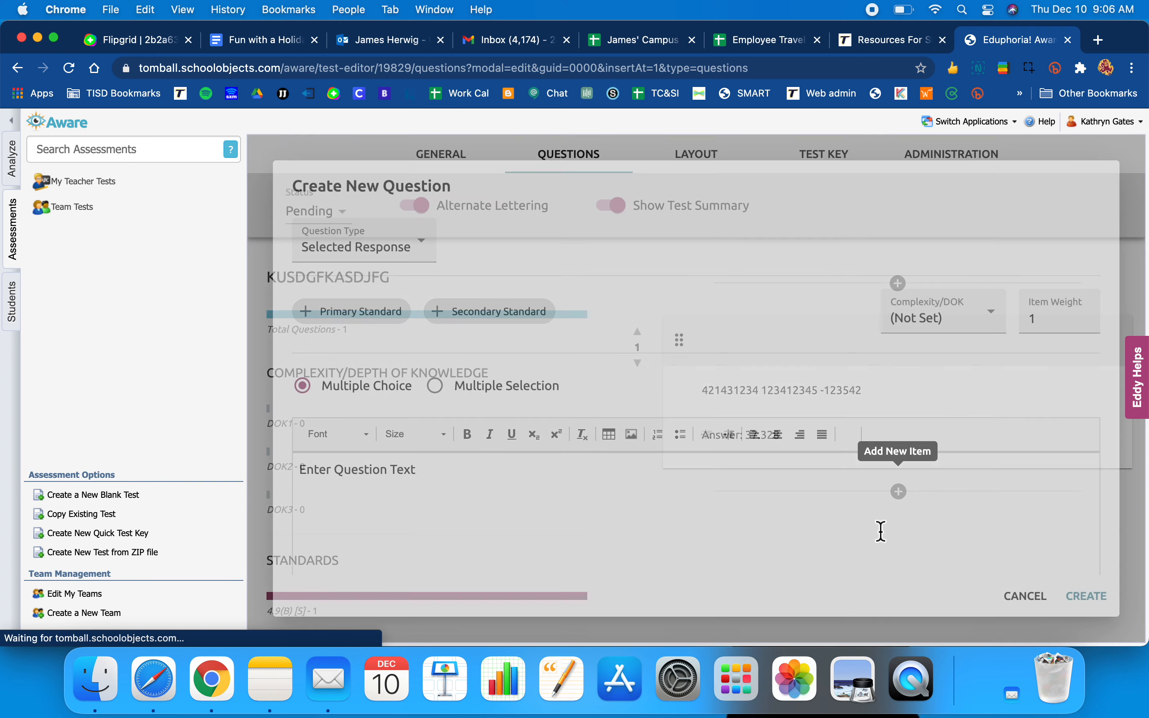
{"action": "left_click", "coordinate": [430, 252]}
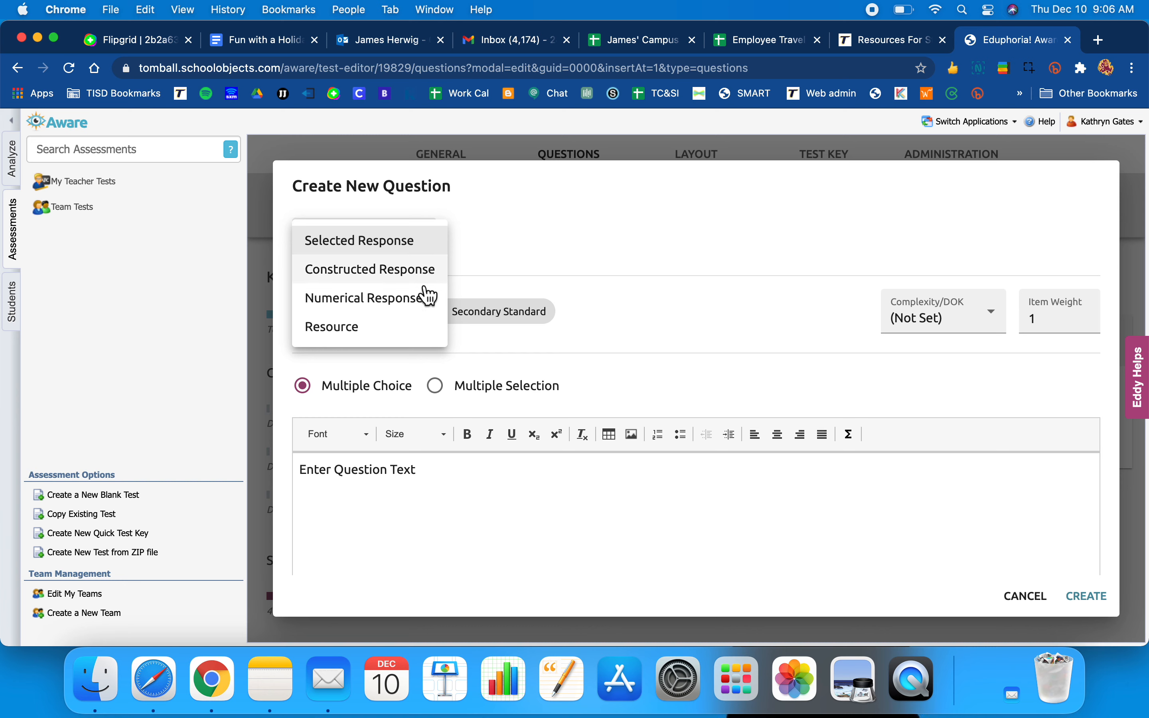
{"action": "left_click", "coordinate": [393, 334]}
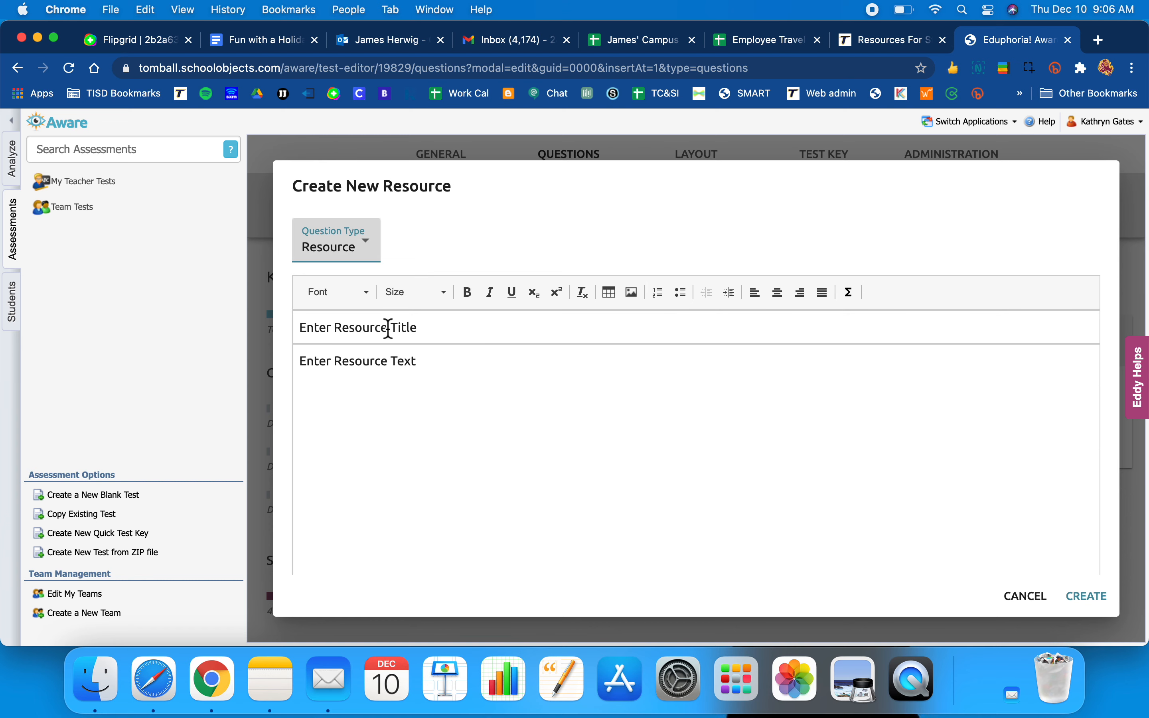
- Title the resource 'Graph' and clear its placeholder body text
{"action": "left_click", "coordinate": [432, 334]}
{"action": "key", "text": "BackSpace"}
{"action": "key", "text": "BackSpace"}
{"action": "key", "text": "BackSpace"}
{"action": "key", "text": "BackSpace"}
{"action": "key", "text": "BackSpace"}
{"action": "key", "text": "BackSpace"}
{"action": "key", "text": "BackSpace"}
{"action": "key", "text": "BackSpace"}
{"action": "key", "text": "BackSpace"}
{"action": "key", "text": "BackSpace"}
{"action": "key", "text": "BackSpace"}
{"action": "key", "text": "BackSpace"}
{"action": "key", "text": "BackSpace"}
{"action": "key", "text": "BackSpace"}
{"action": "key", "text": "BackSpace"}
{"action": "key", "text": "BackSpace"}
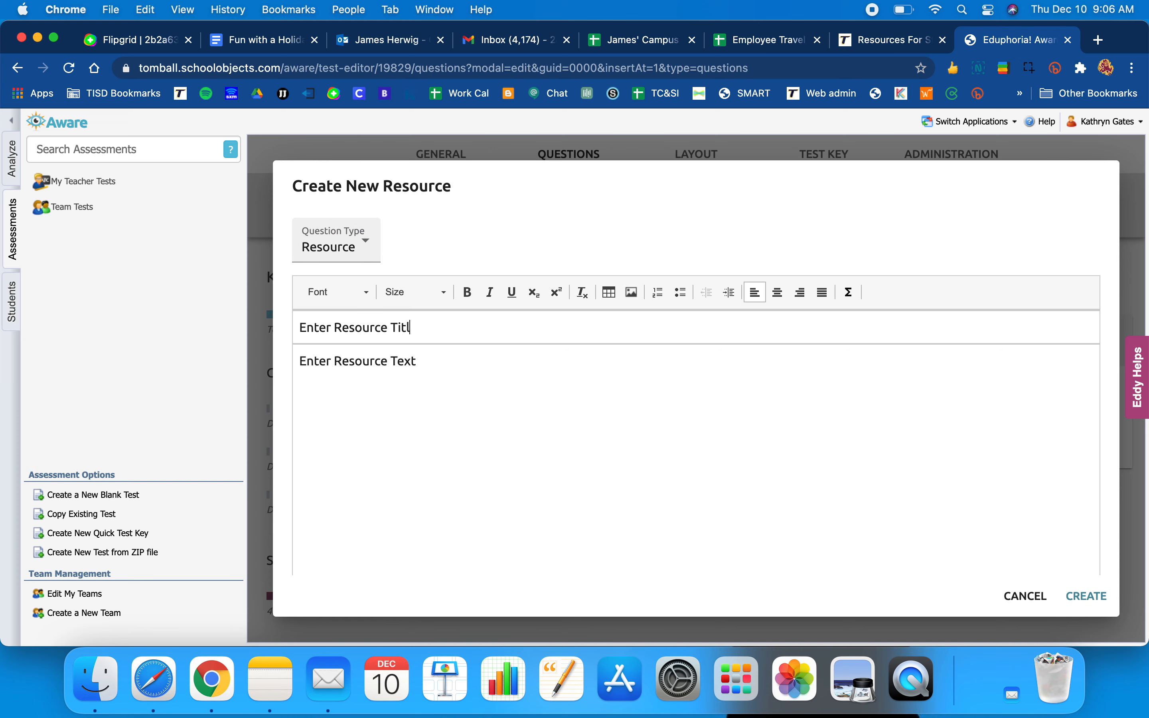
{"action": "key", "text": "BackSpace"}
{"action": "key", "text": "BackSpace"}
{"action": "key", "text": "BackSpace"}
{"action": "key", "text": "BackSpace"}
{"action": "type", "text": "Grap"}
{"action": "left_click", "coordinate": [449, 372]}
{"action": "key", "text": "BackSpace"}
{"action": "key", "text": "BackSpace"}
{"action": "key", "text": "BackSpace"}
{"action": "key", "text": "BackSpace"}
{"action": "key", "text": "BackSpace"}
{"action": "key", "text": "BackSpace"}
{"action": "key", "text": "BackSpace"}
{"action": "key", "text": "BackSpace"}
{"action": "key", "text": "BackSpace"}
{"action": "key", "text": "BackSpace"}
{"action": "key", "text": "BackSpace"}
{"action": "key", "text": "BackSpace"}
{"action": "key", "text": "BackSpace"}
{"action": "key", "text": "BackSpace"}
{"action": "key", "text": "BackSpace"}
{"action": "key", "text": "BackSpace"}
{"action": "key", "text": "BackSpace"}
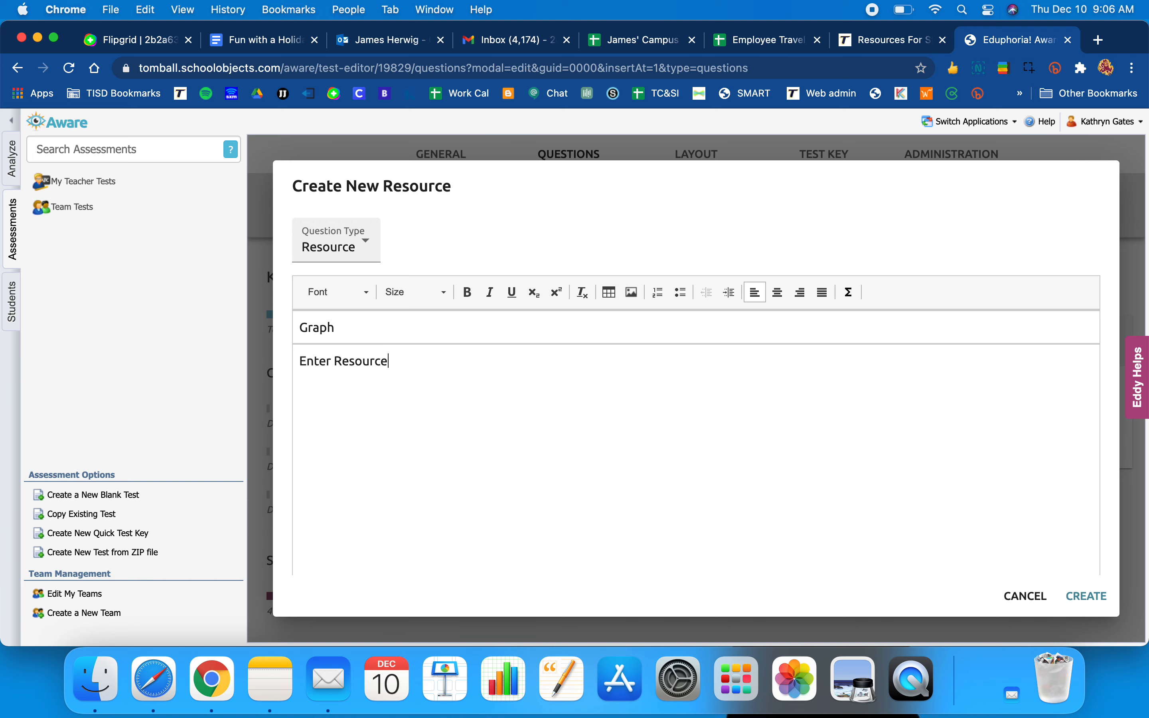
{"action": "key", "text": "BackSpace"}
{"action": "key", "text": "BackSpace"}
- Upload the tardis police box image from Downloads into the Graph resource
{"action": "left_click", "coordinate": [633, 292]}
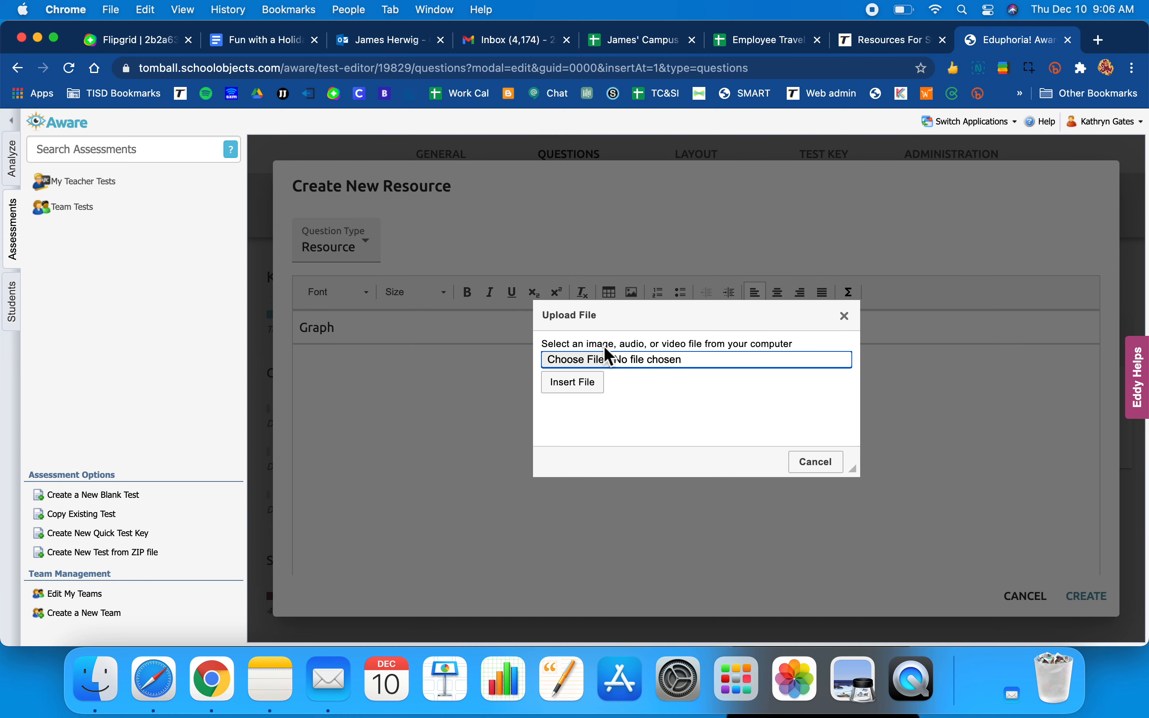
{"action": "left_click", "coordinate": [596, 357]}
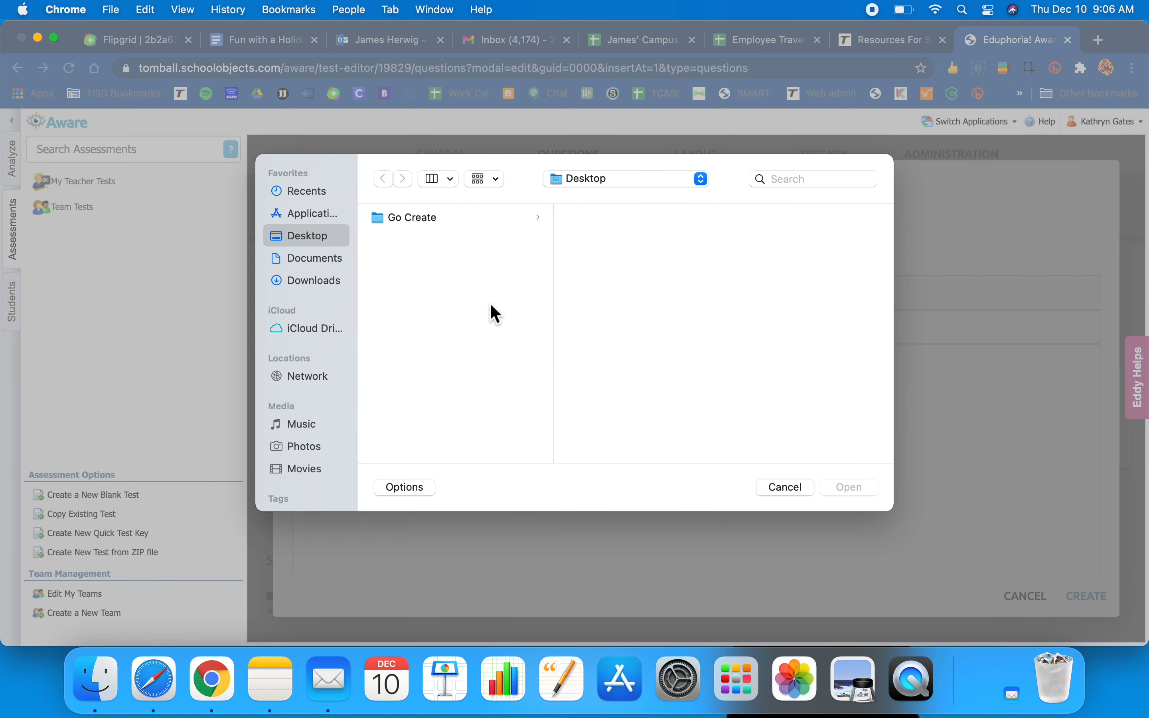
{"action": "left_click", "coordinate": [318, 284]}
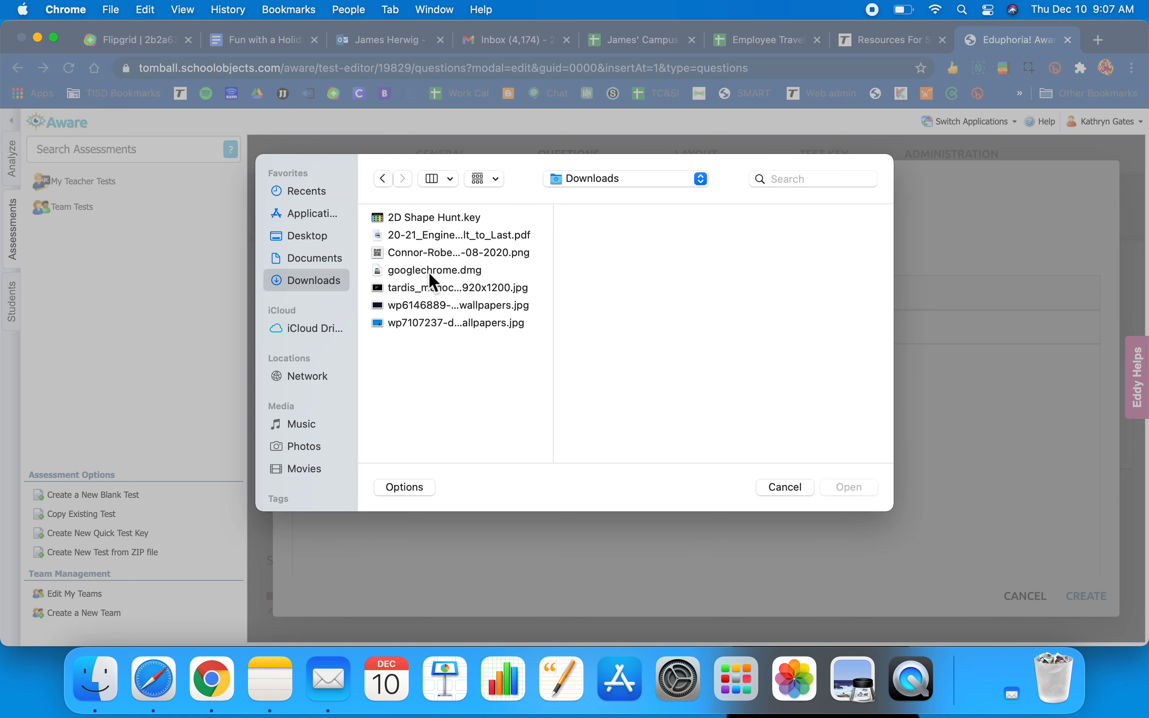
{"action": "double_click", "coordinate": [423, 289]}
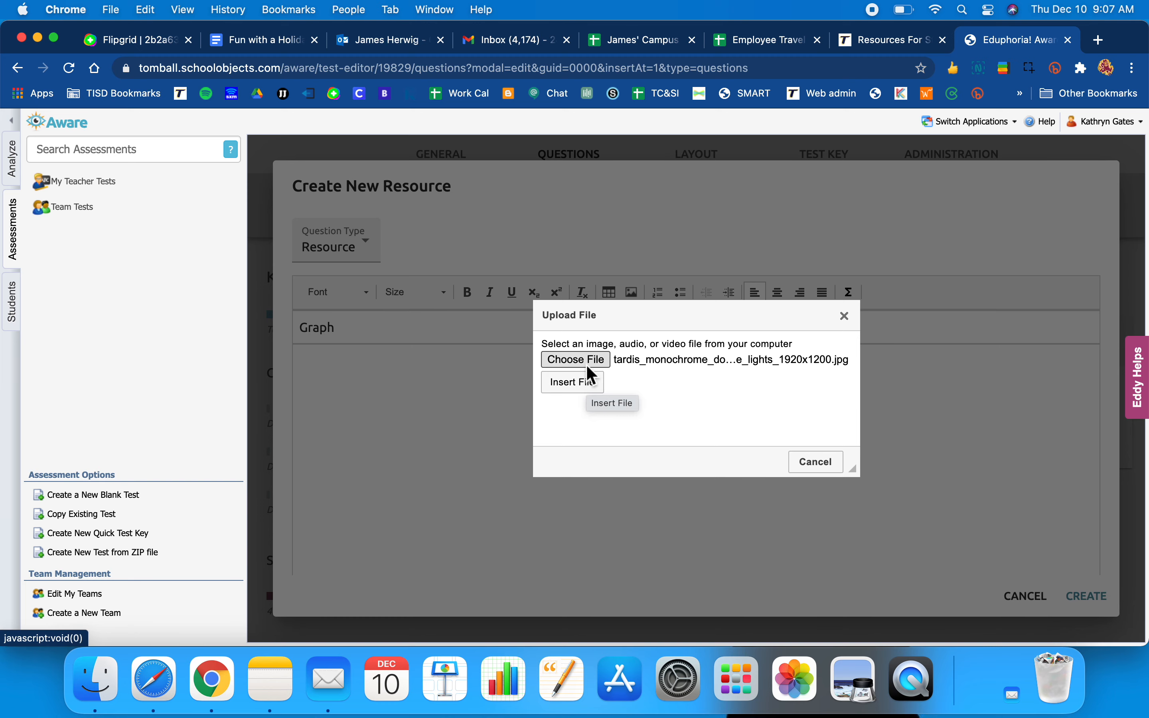
{"action": "left_click", "coordinate": [586, 363]}
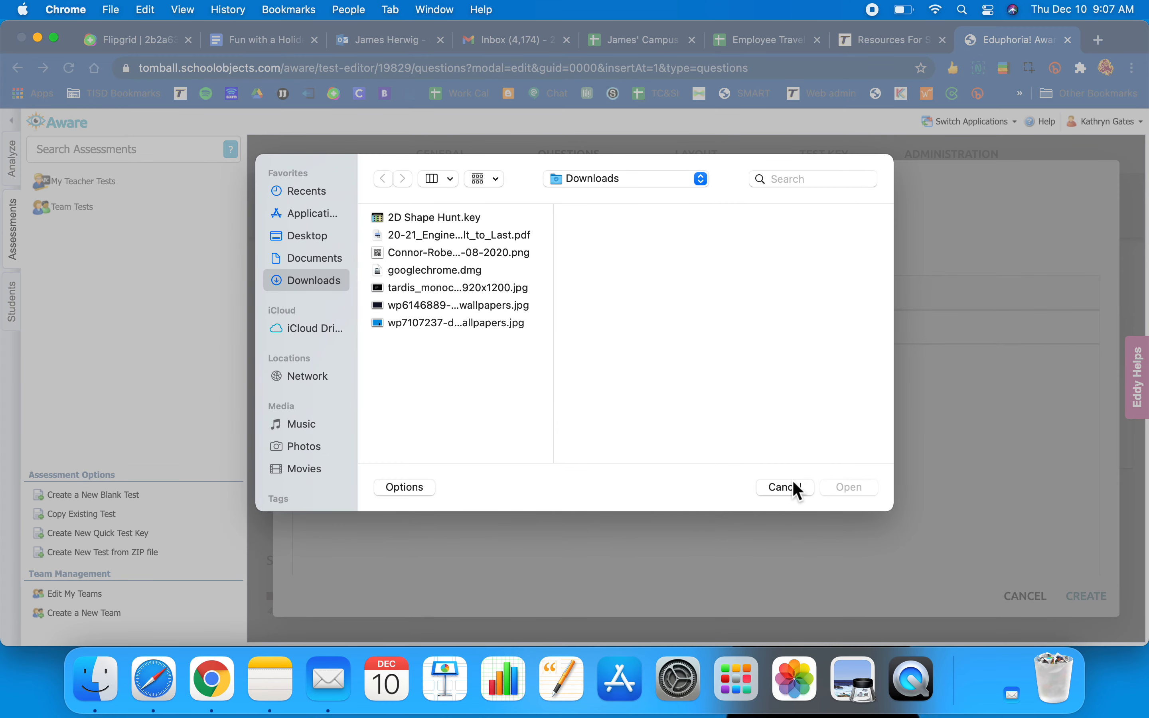
{"action": "left_click", "coordinate": [793, 484]}
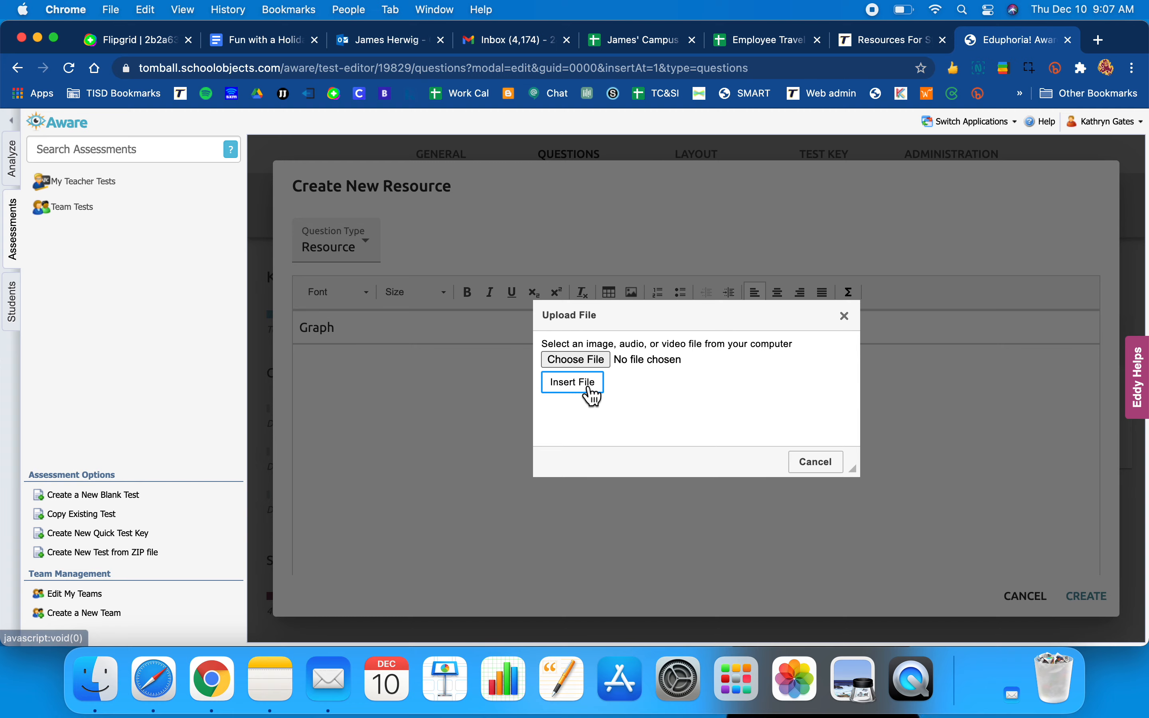
{"action": "left_click", "coordinate": [585, 359]}
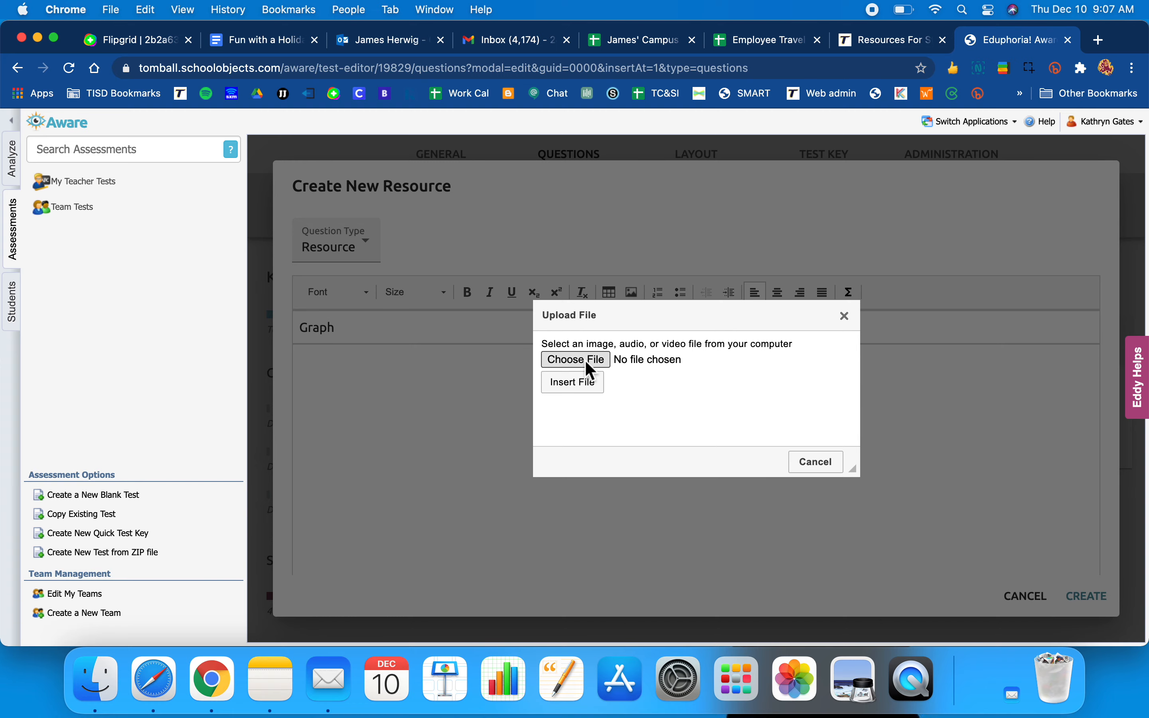
{"action": "double_click", "coordinate": [449, 287]}
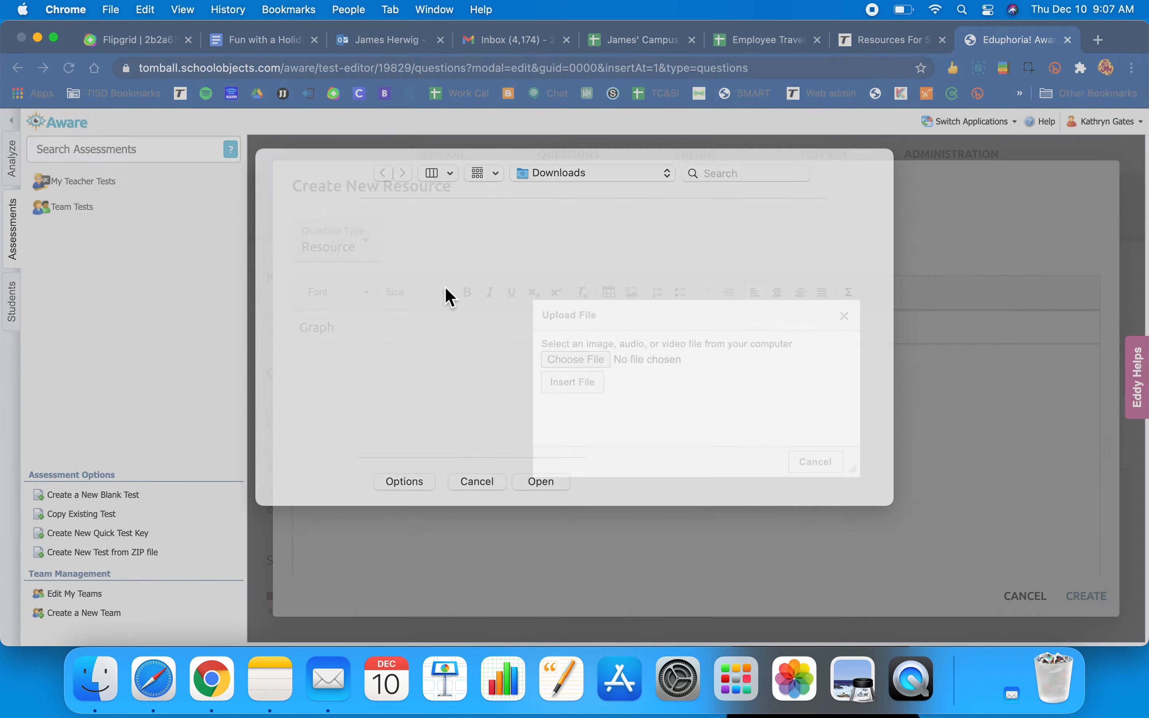
{"action": "left_click", "coordinate": [579, 382]}
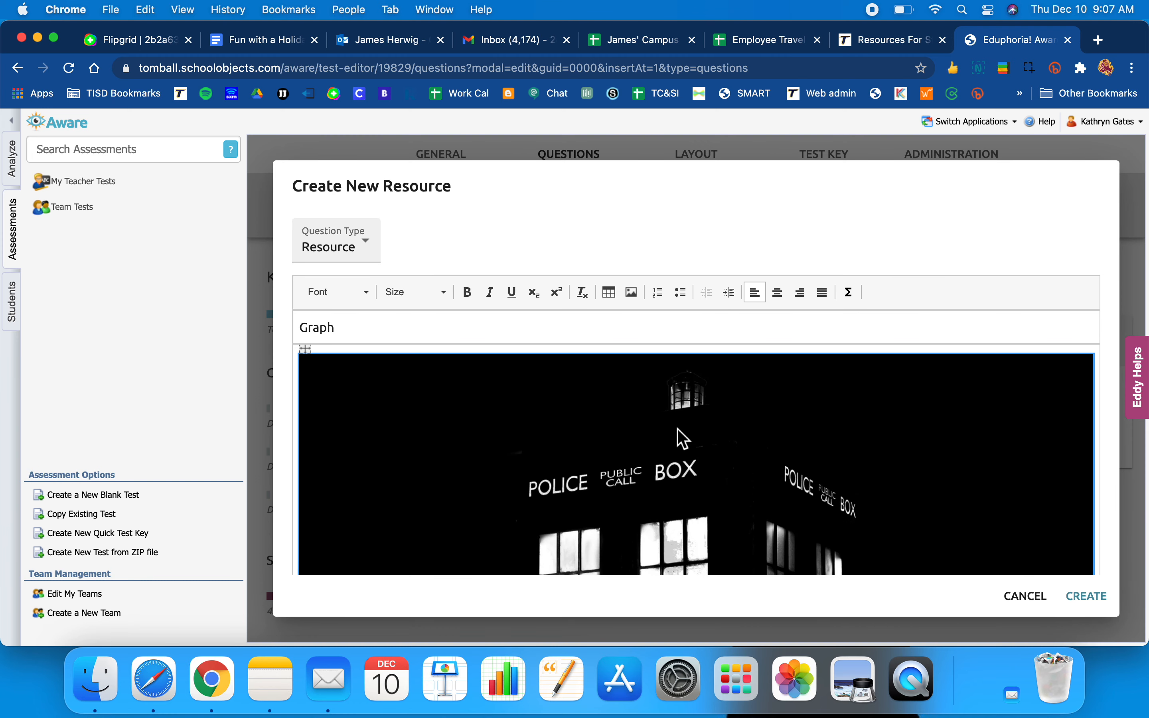
- Create the Graph resource in the test and start a new item after it
{"action": "scroll", "coordinate": [684, 434], "scroll_direction": "up", "scroll_amount": 10}
{"action": "left_click", "coordinate": [1089, 600]}
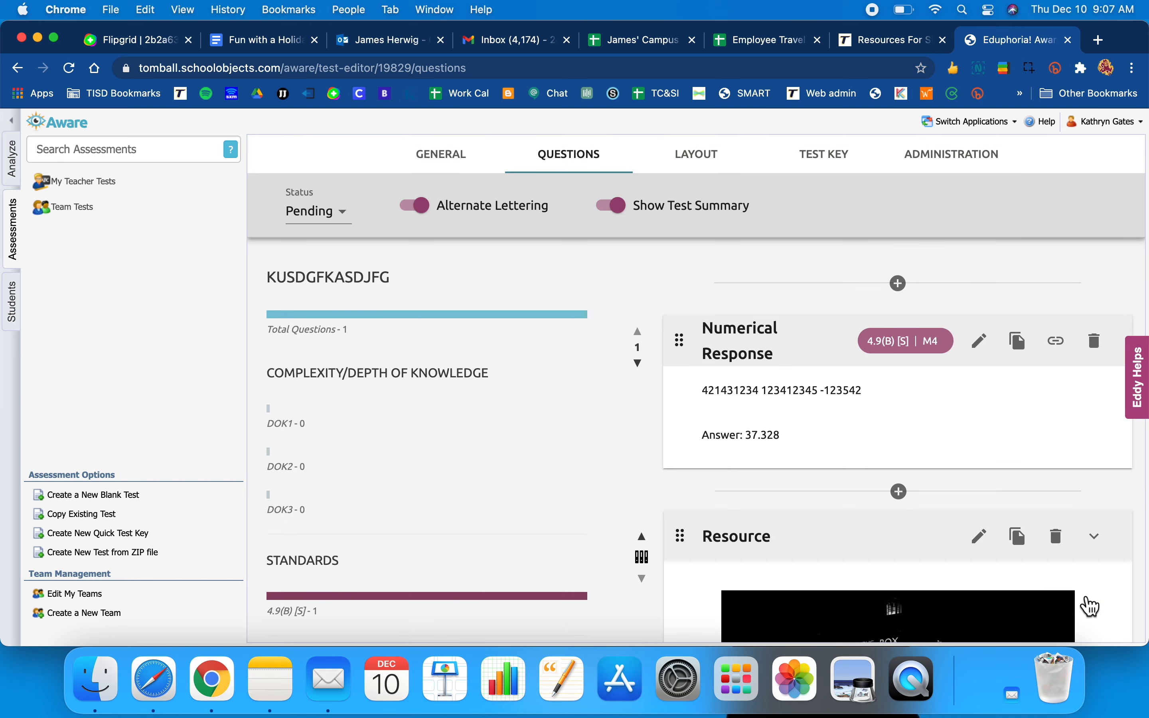
{"action": "scroll", "coordinate": [915, 521], "scroll_direction": "down", "scroll_amount": 5}
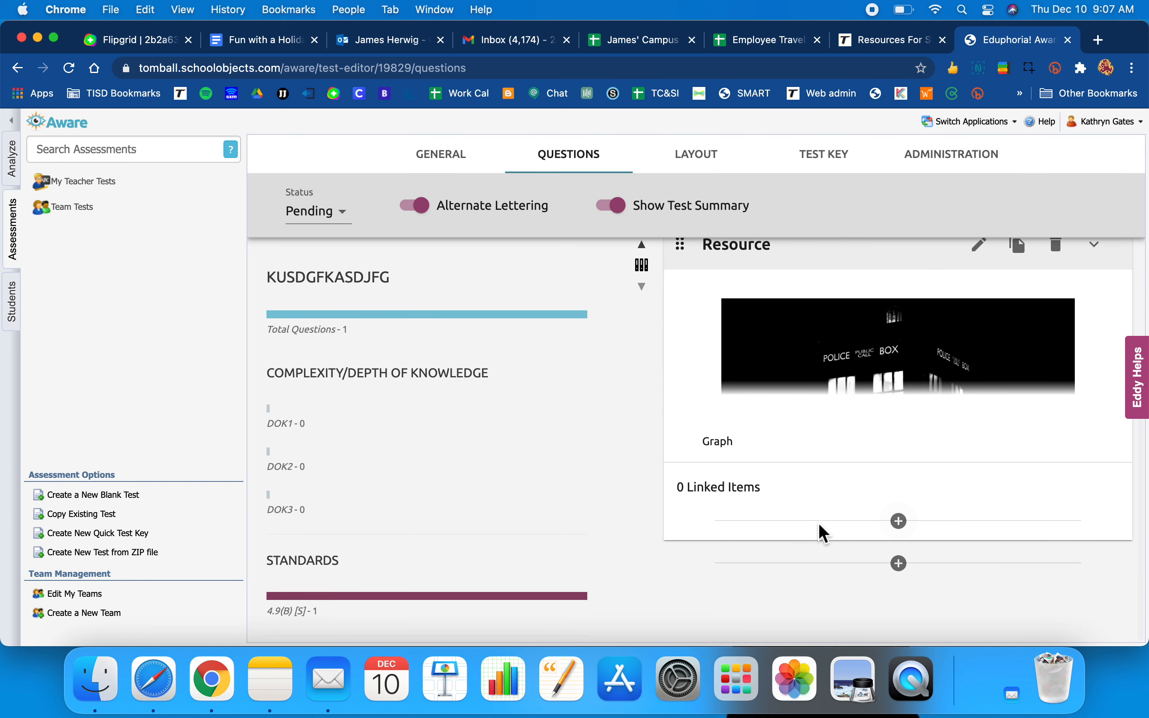
{"action": "scroll", "coordinate": [830, 418], "scroll_direction": "up", "scroll_amount": 3}
{"action": "scroll", "coordinate": [832, 419], "scroll_direction": "down", "scroll_amount": 3}
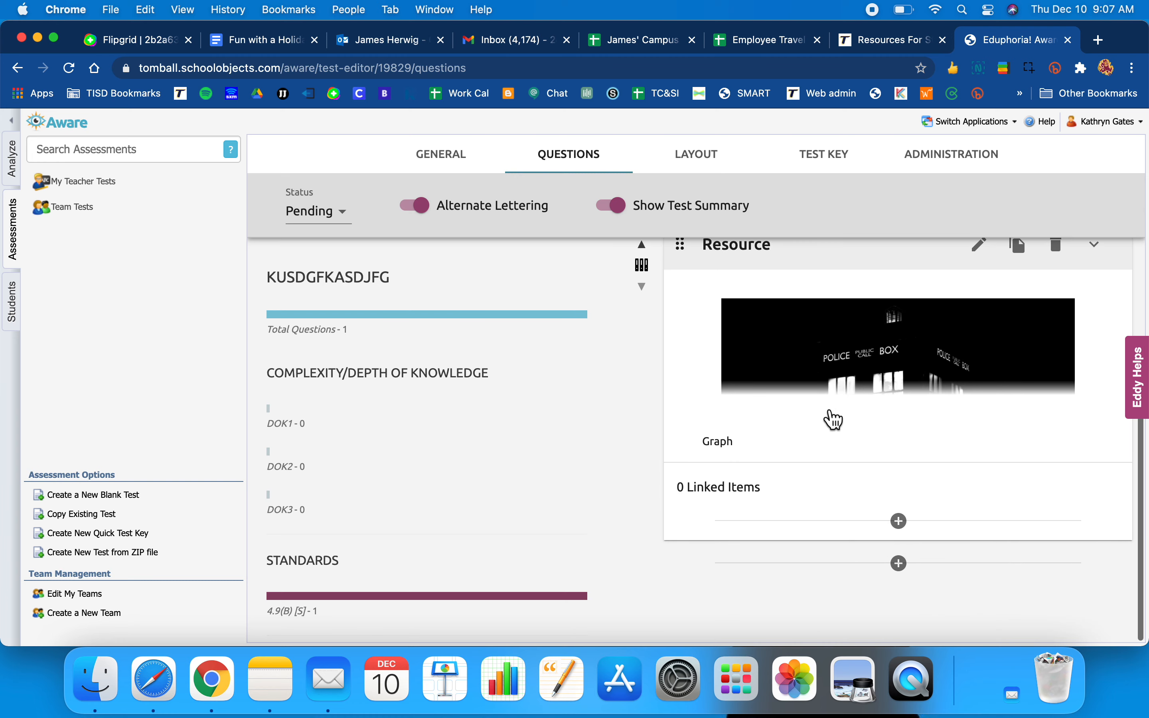
{"action": "left_click", "coordinate": [900, 565]}
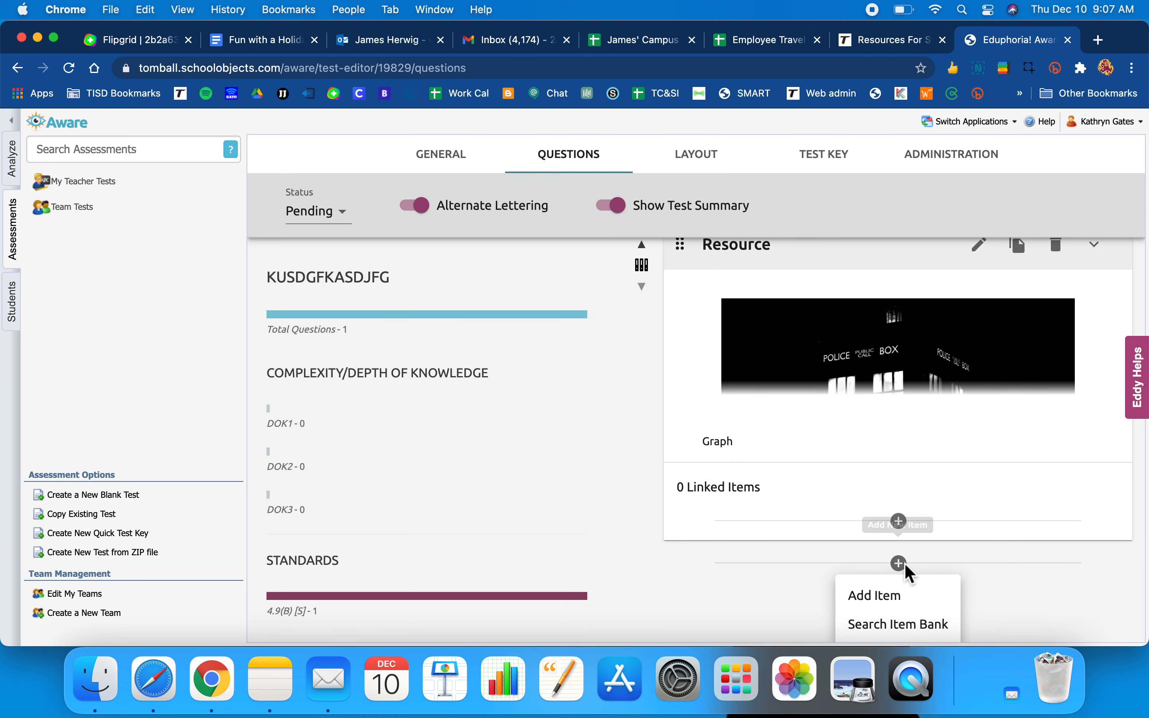
{"action": "left_click", "coordinate": [893, 598]}
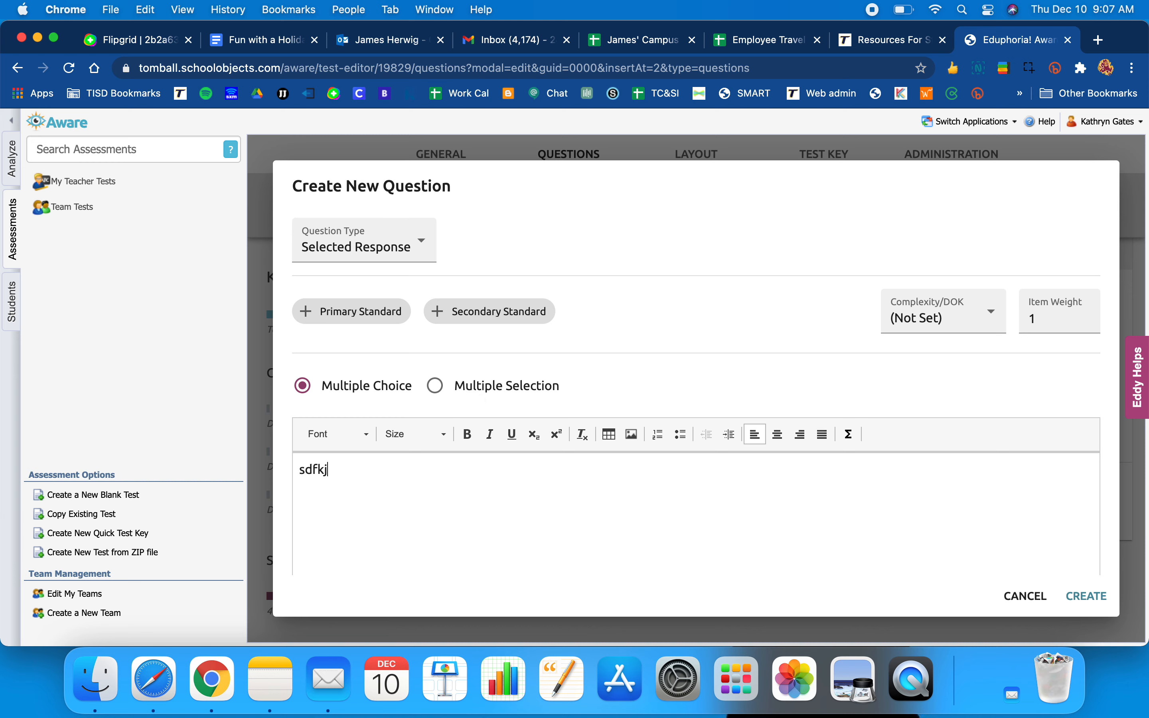
- Edit the first answer choice and add responses until the question has four
{"action": "scroll", "coordinate": [638, 496], "scroll_direction": "down", "scroll_amount": 5}
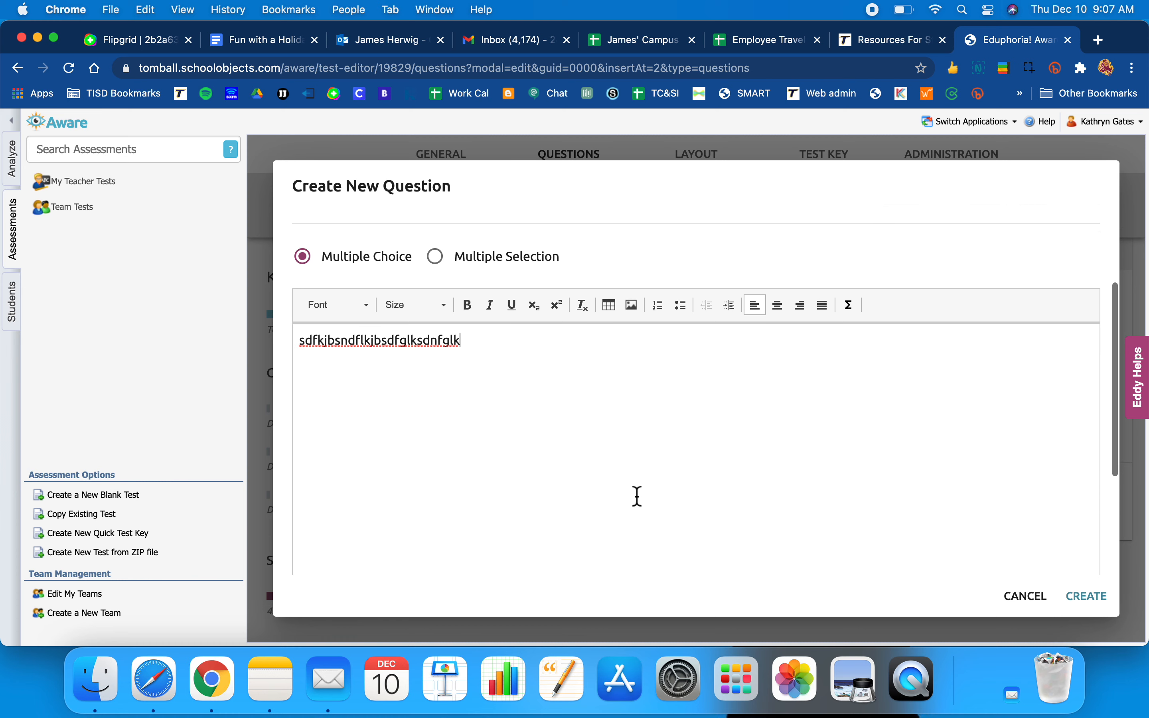
{"action": "scroll", "coordinate": [457, 553], "scroll_direction": "down", "scroll_amount": 1}
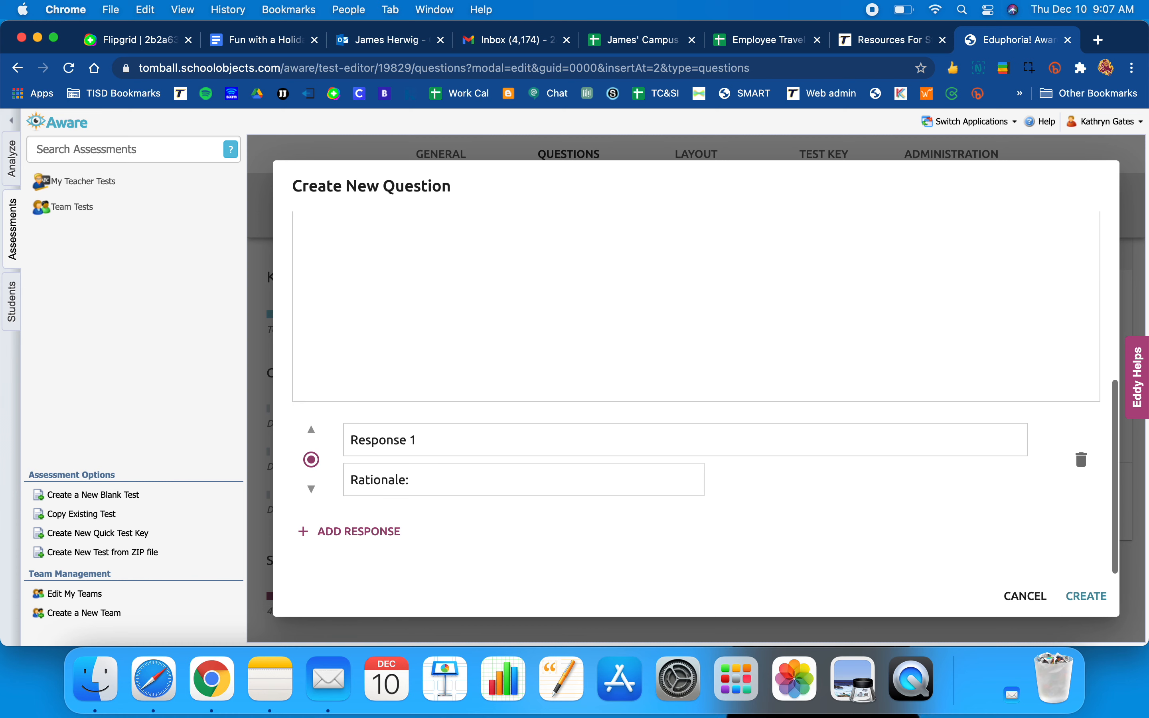
{"action": "left_click", "coordinate": [430, 451]}
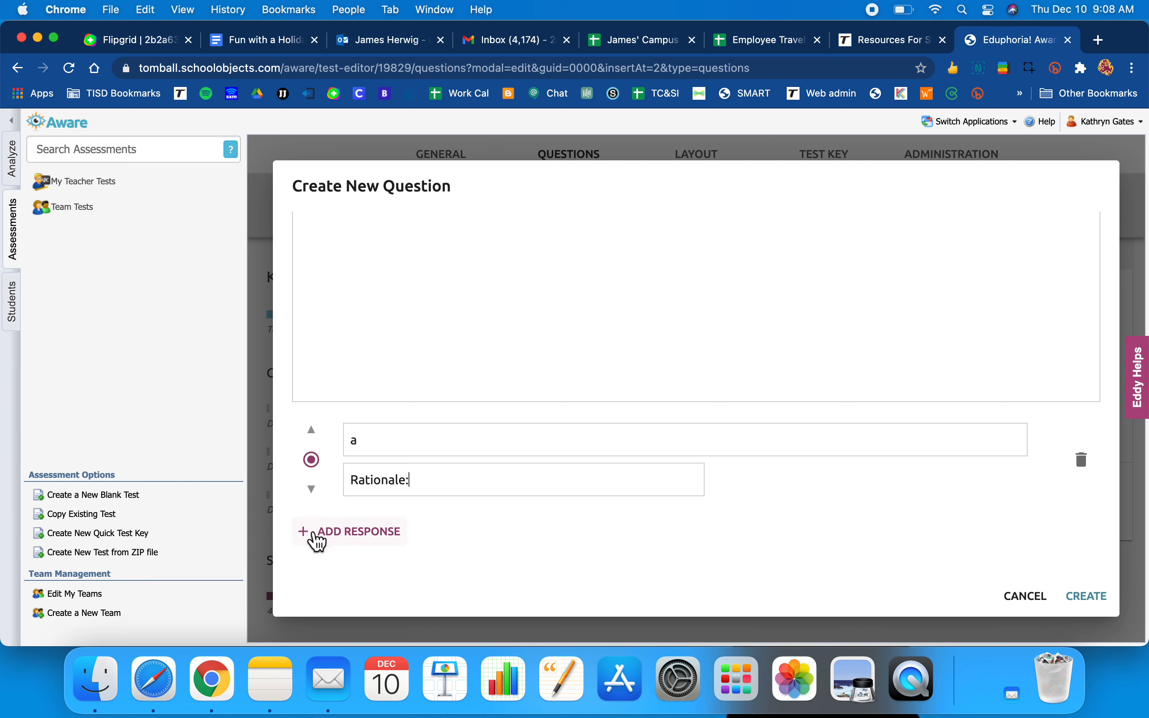
{"action": "left_click", "coordinate": [318, 549]}
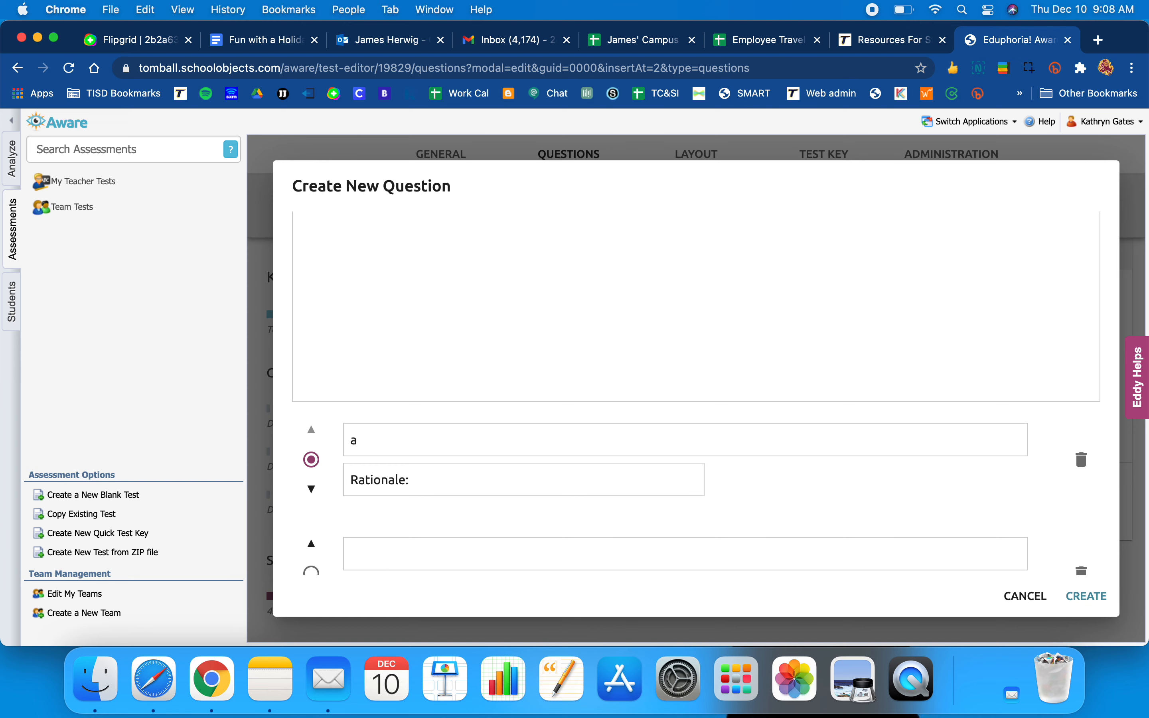
{"action": "scroll", "coordinate": [600, 563], "scroll_direction": "down", "scroll_amount": 2}
{"action": "left_click", "coordinate": [349, 537]}
{"action": "scroll", "coordinate": [447, 542], "scroll_direction": "down", "scroll_amount": 2}
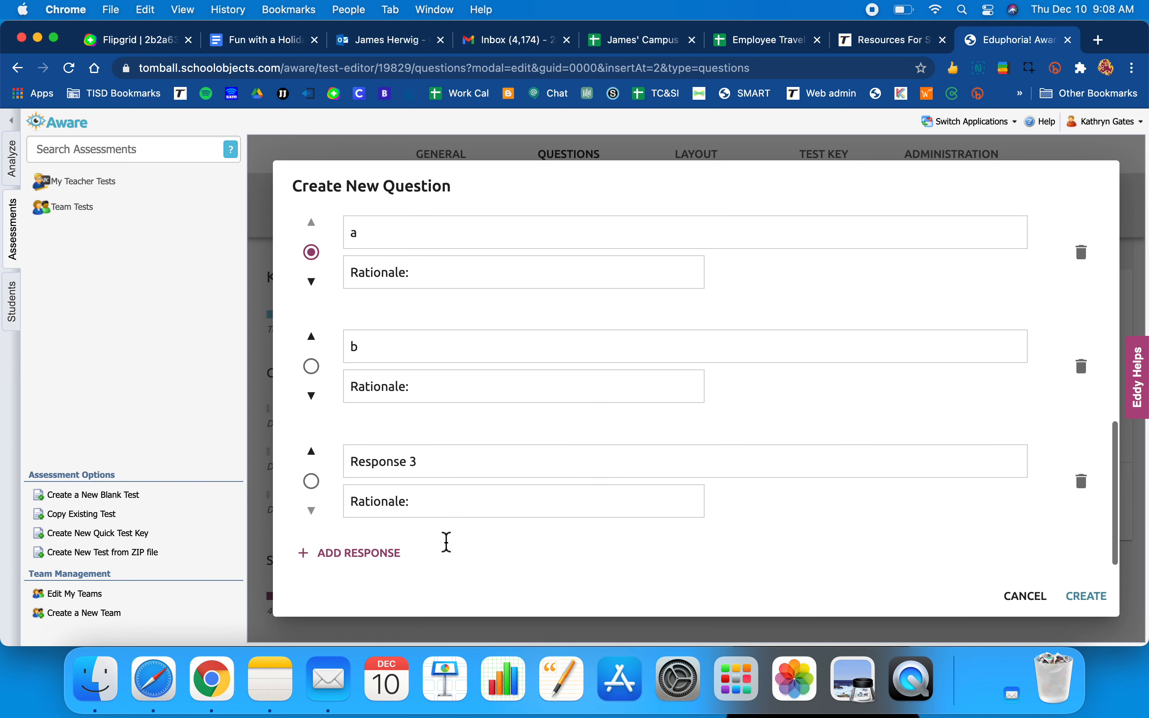
{"action": "left_click", "coordinate": [364, 541]}
{"action": "scroll", "coordinate": [518, 489], "scroll_direction": "down", "scroll_amount": 2}
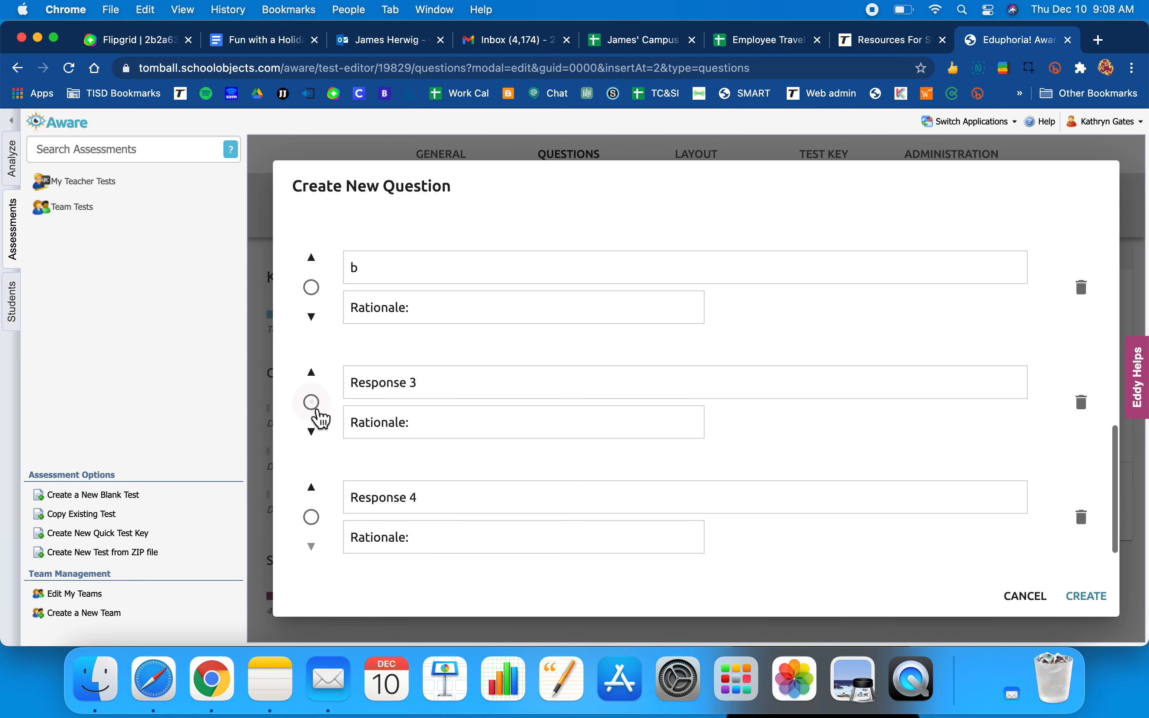
- Mark Response 3 correct, move Response 4 above it, and create the question
{"action": "left_click", "coordinate": [313, 403]}
{"action": "scroll", "coordinate": [370, 395], "scroll_direction": "up", "scroll_amount": 5}
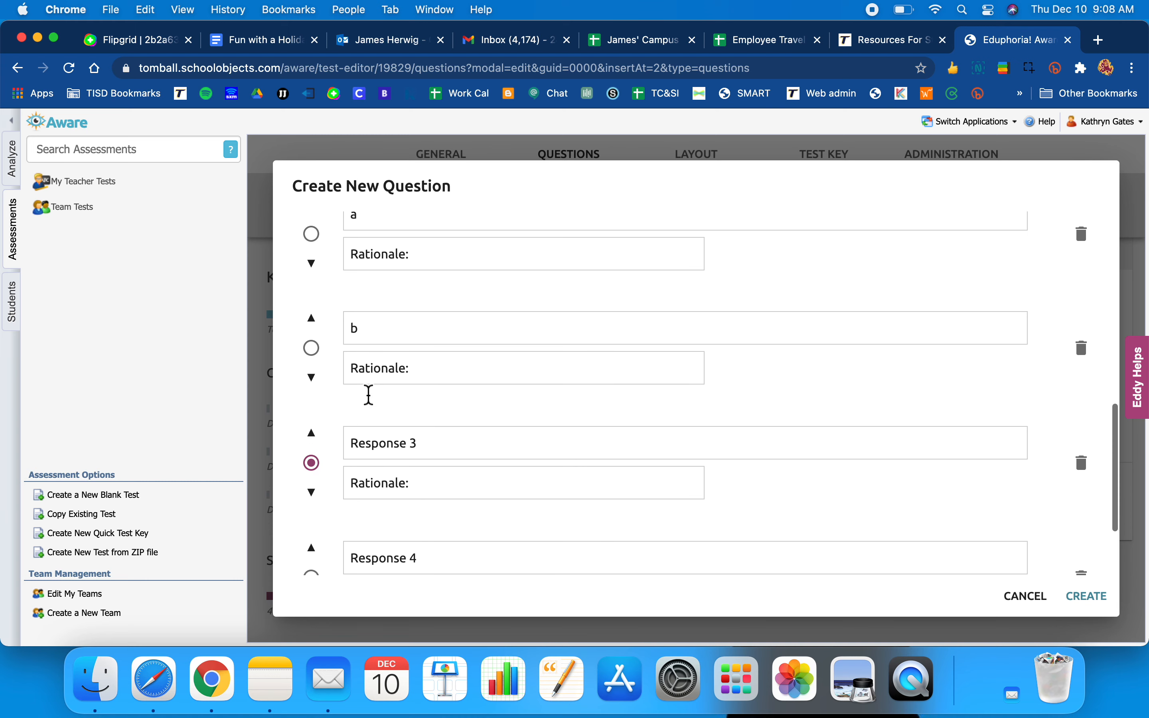
{"action": "scroll", "coordinate": [369, 394], "scroll_direction": "down", "scroll_amount": 3}
{"action": "scroll", "coordinate": [369, 394], "scroll_direction": "down", "scroll_amount": 4}
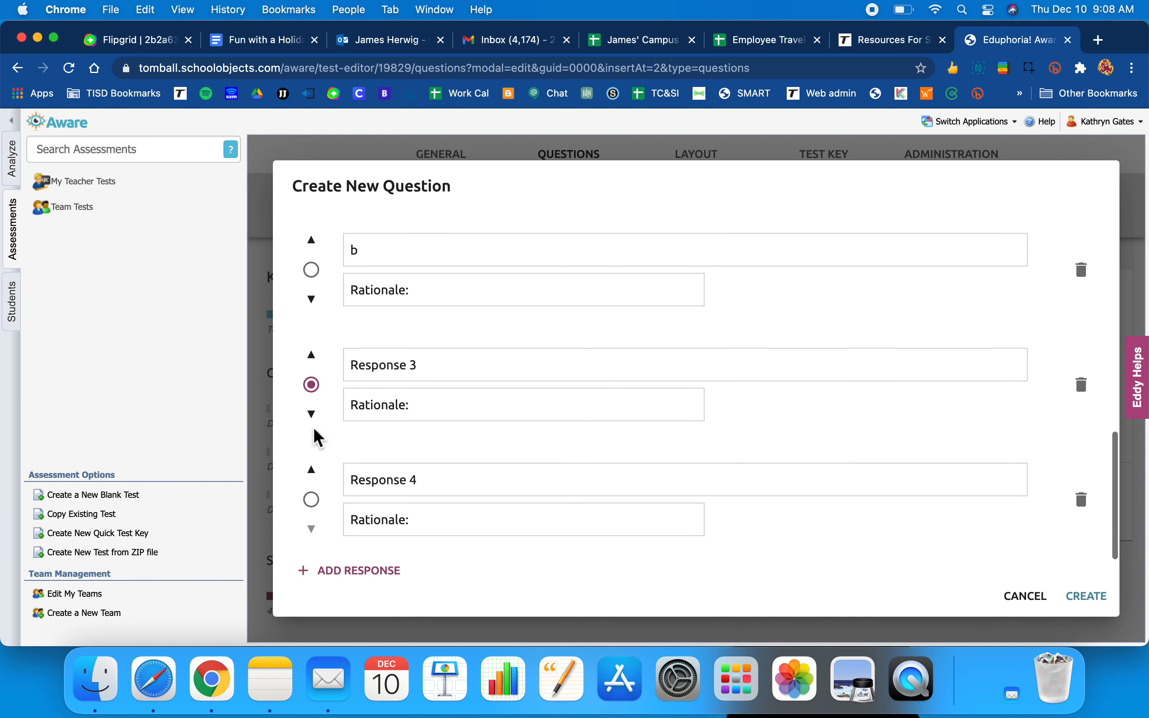
{"action": "left_click", "coordinate": [312, 471]}
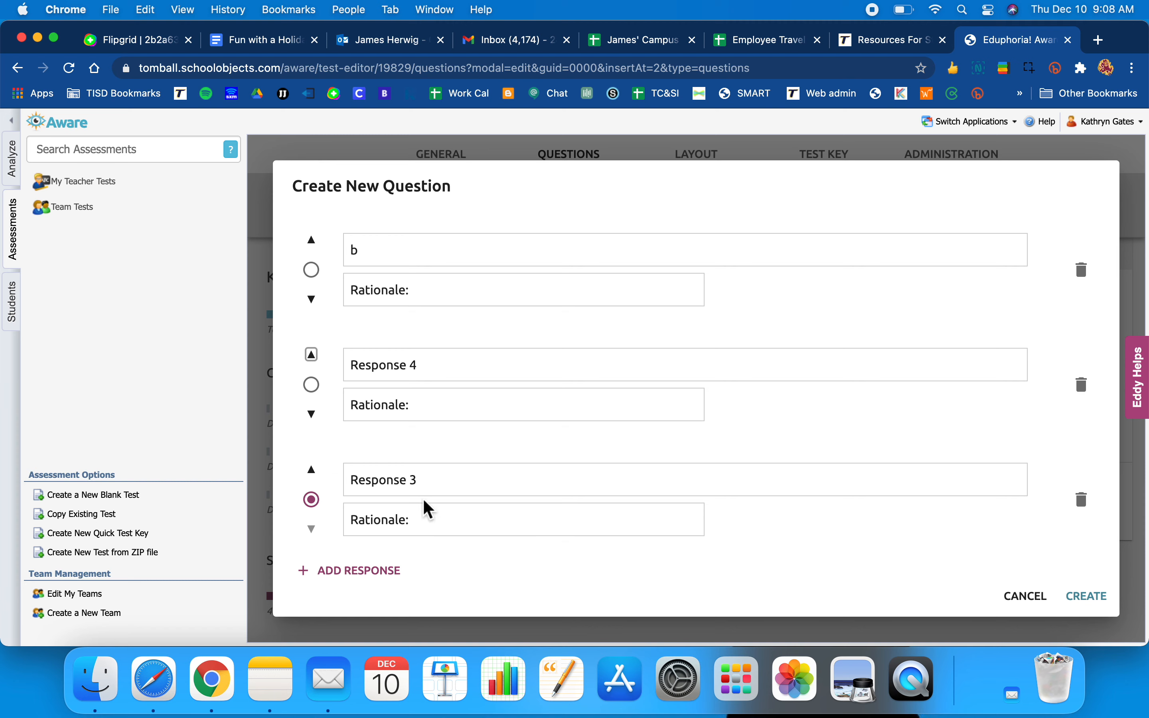
{"action": "scroll", "coordinate": [652, 464], "scroll_direction": "up", "scroll_amount": 10}
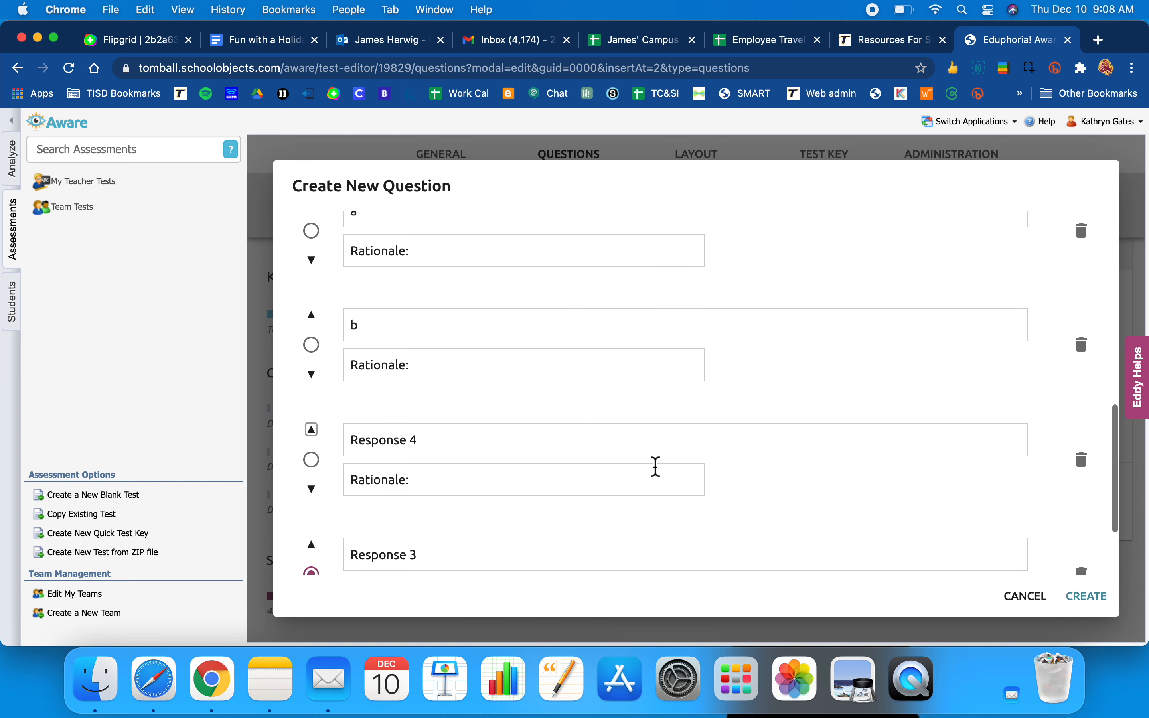
{"action": "scroll", "coordinate": [655, 464], "scroll_direction": "down", "scroll_amount": 5}
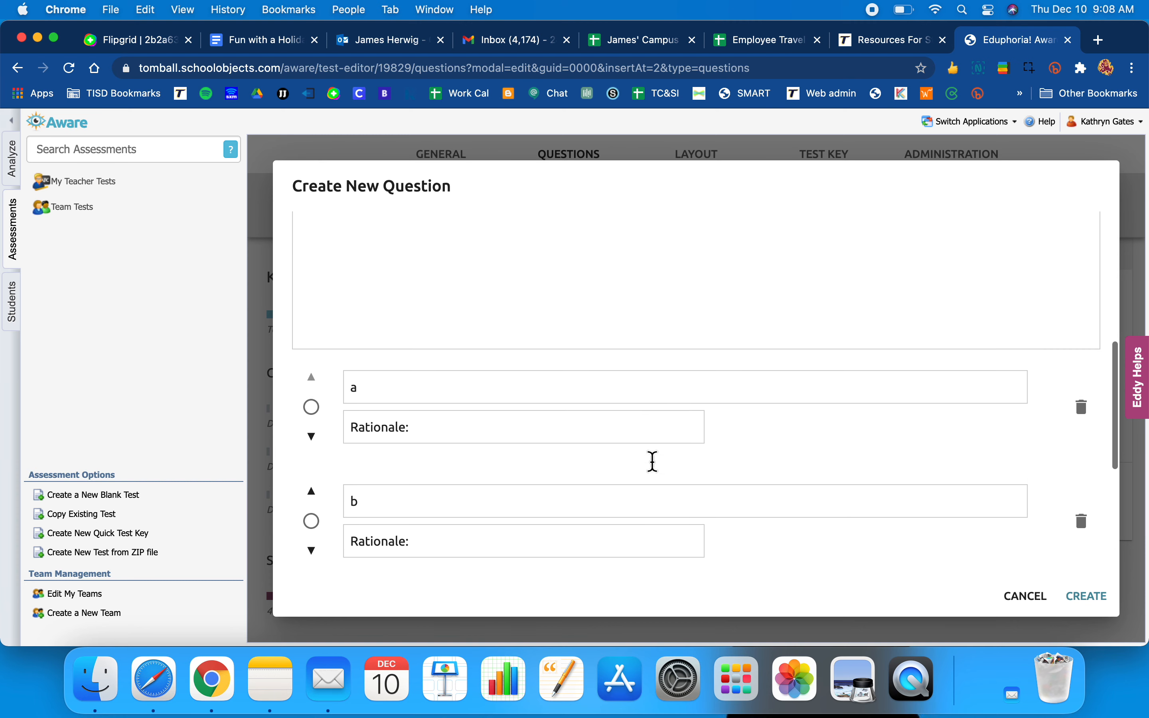
{"action": "left_click", "coordinate": [1088, 595]}
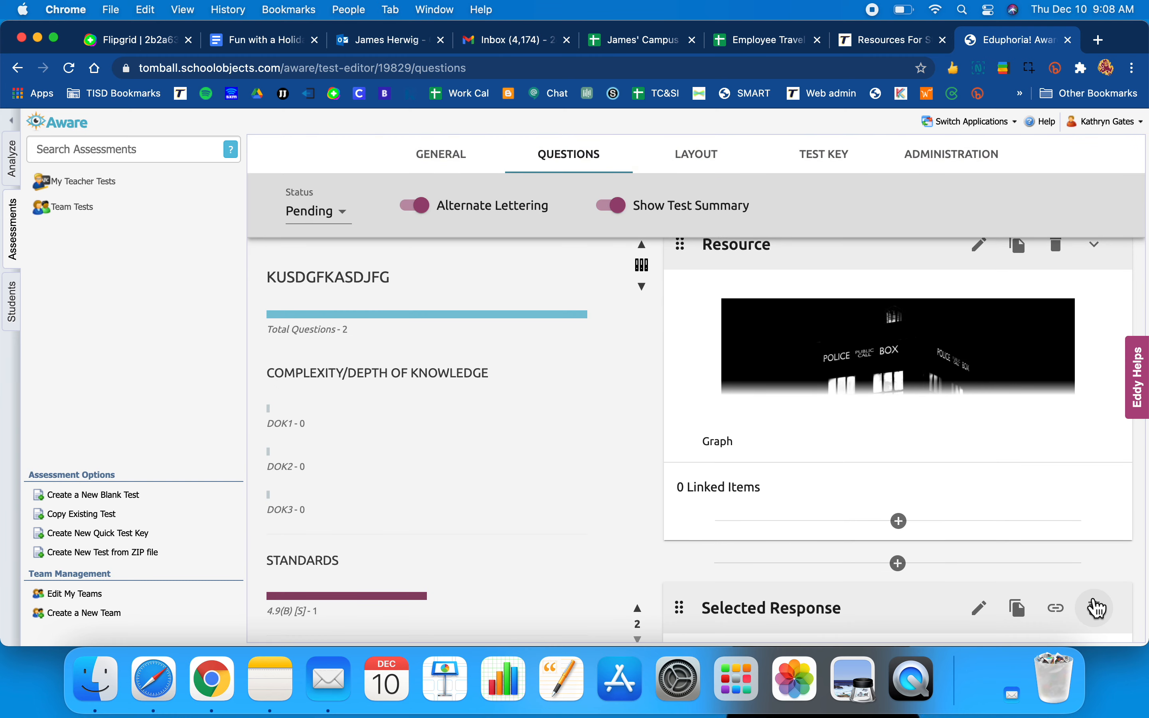
{"action": "right_click", "coordinate": [1047, 480]}
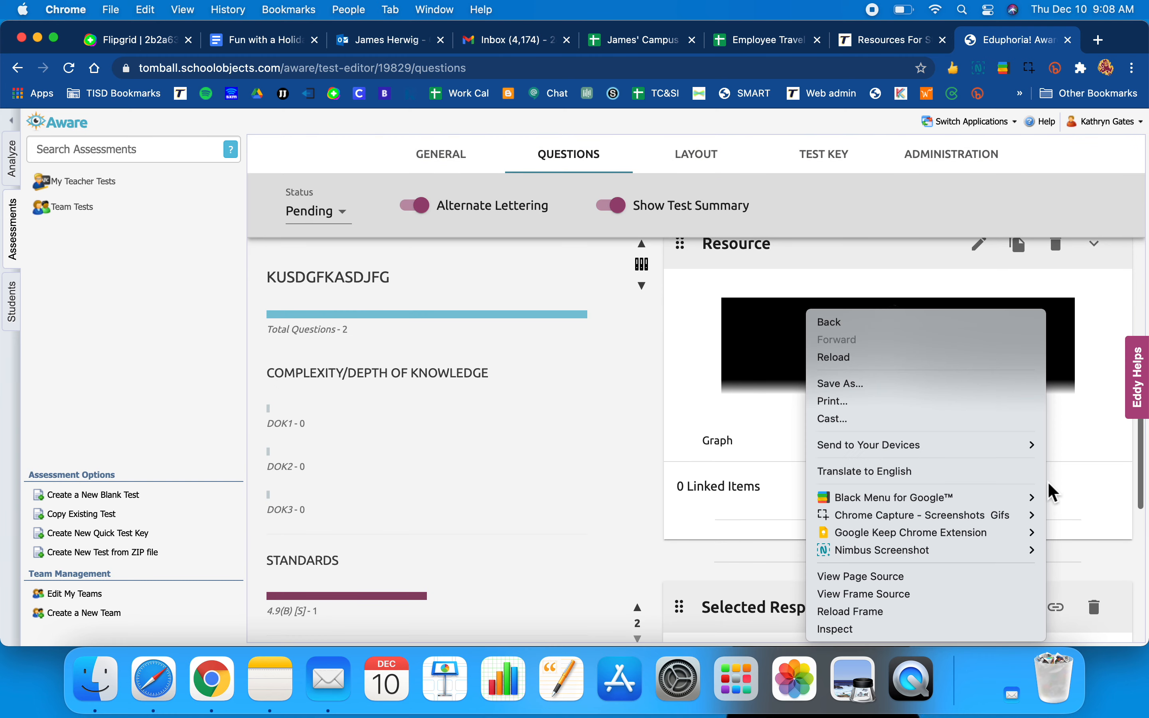
{"action": "left_click", "coordinate": [638, 566]}
{"action": "scroll", "coordinate": [874, 569], "scroll_direction": "down", "scroll_amount": 5}
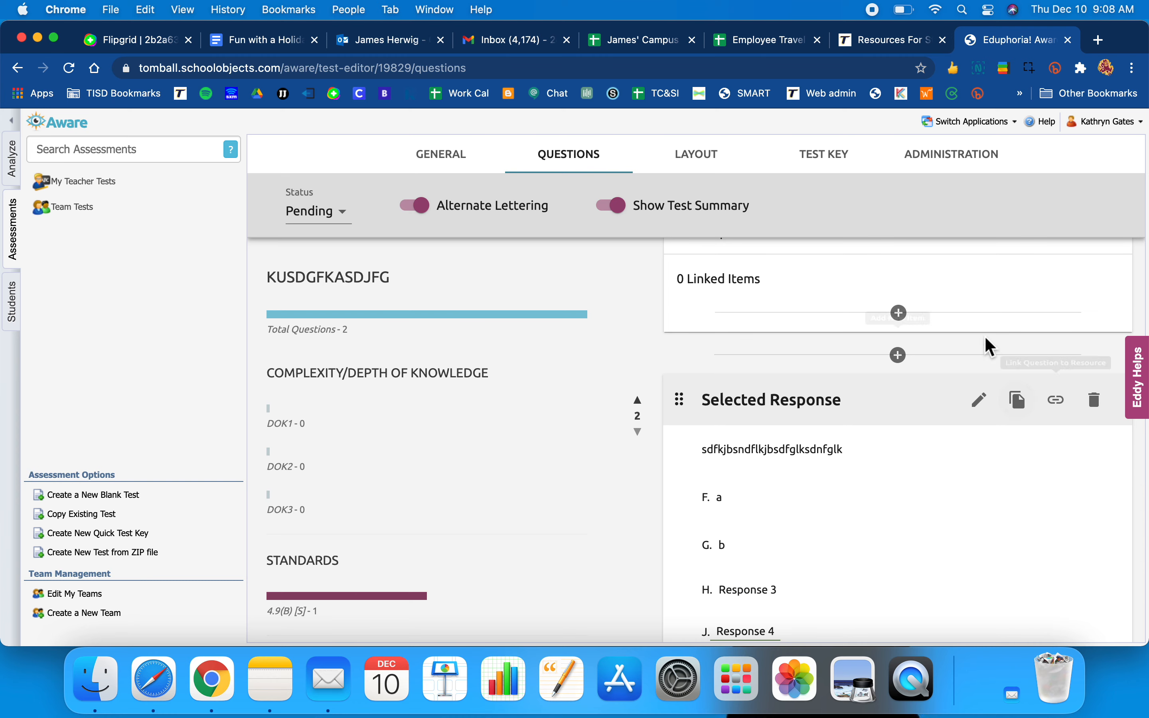
{"action": "left_click", "coordinate": [1057, 401]}
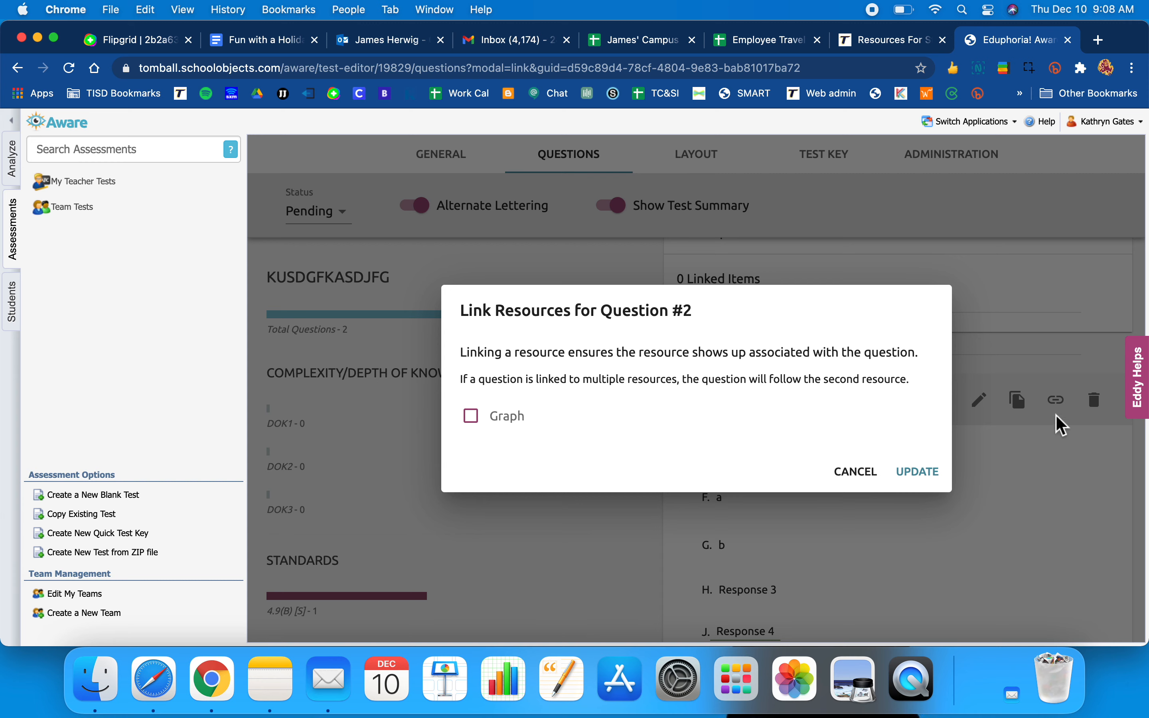
{"action": "left_click", "coordinate": [483, 426]}
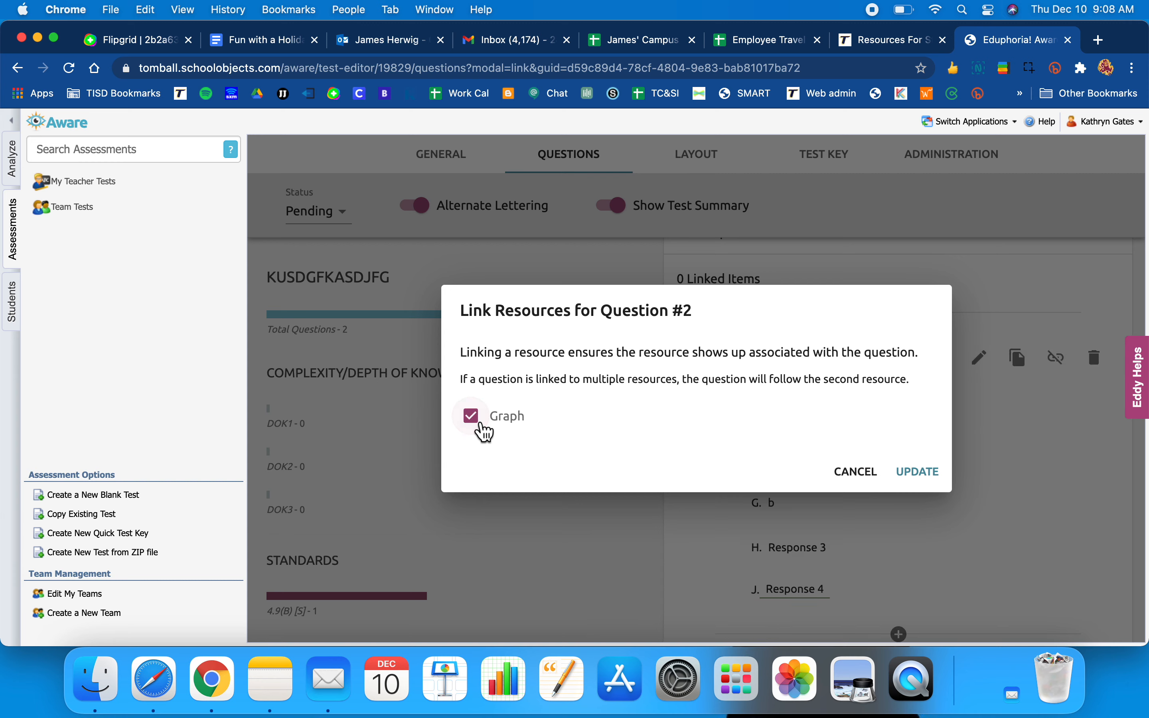
{"action": "left_click", "coordinate": [918, 475]}
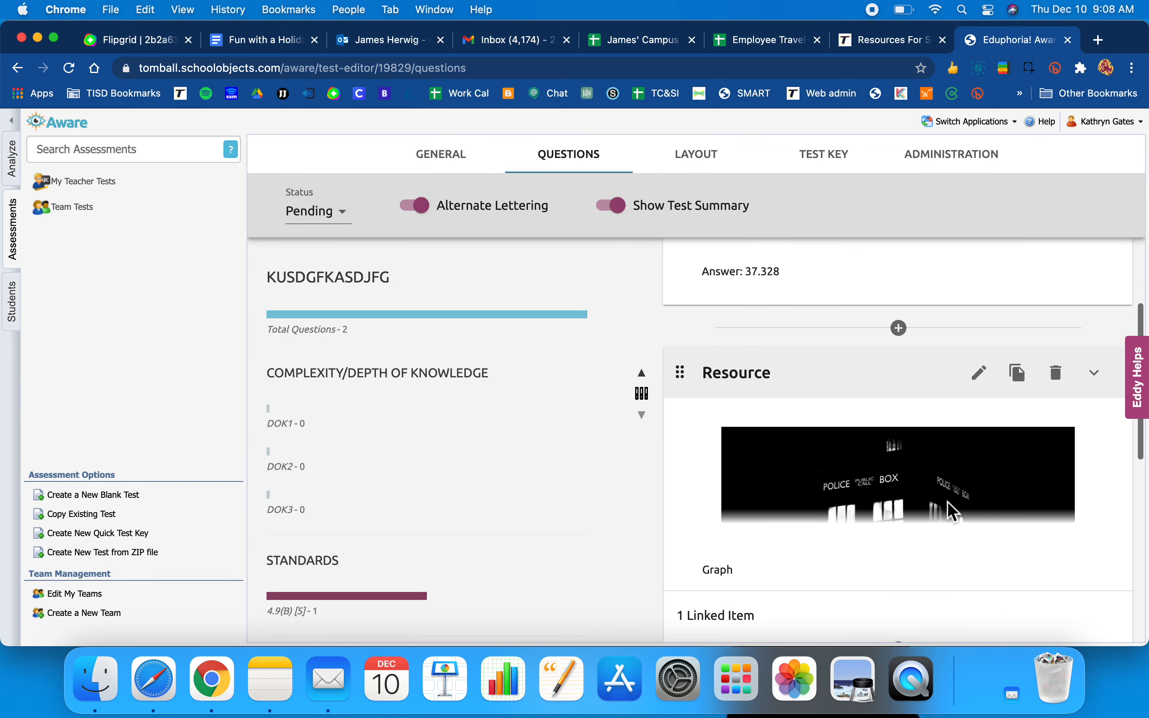
{"action": "scroll", "coordinate": [752, 535], "scroll_direction": "down", "scroll_amount": 4}
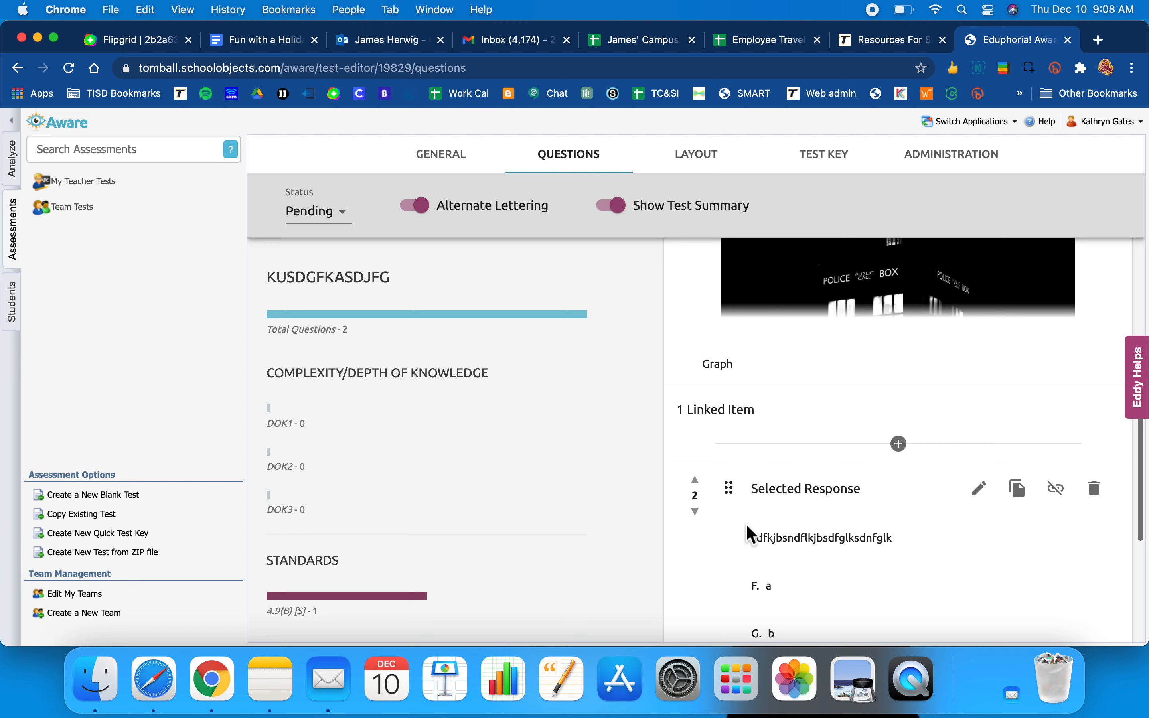
{"action": "scroll", "coordinate": [854, 493], "scroll_direction": "down", "scroll_amount": 5}
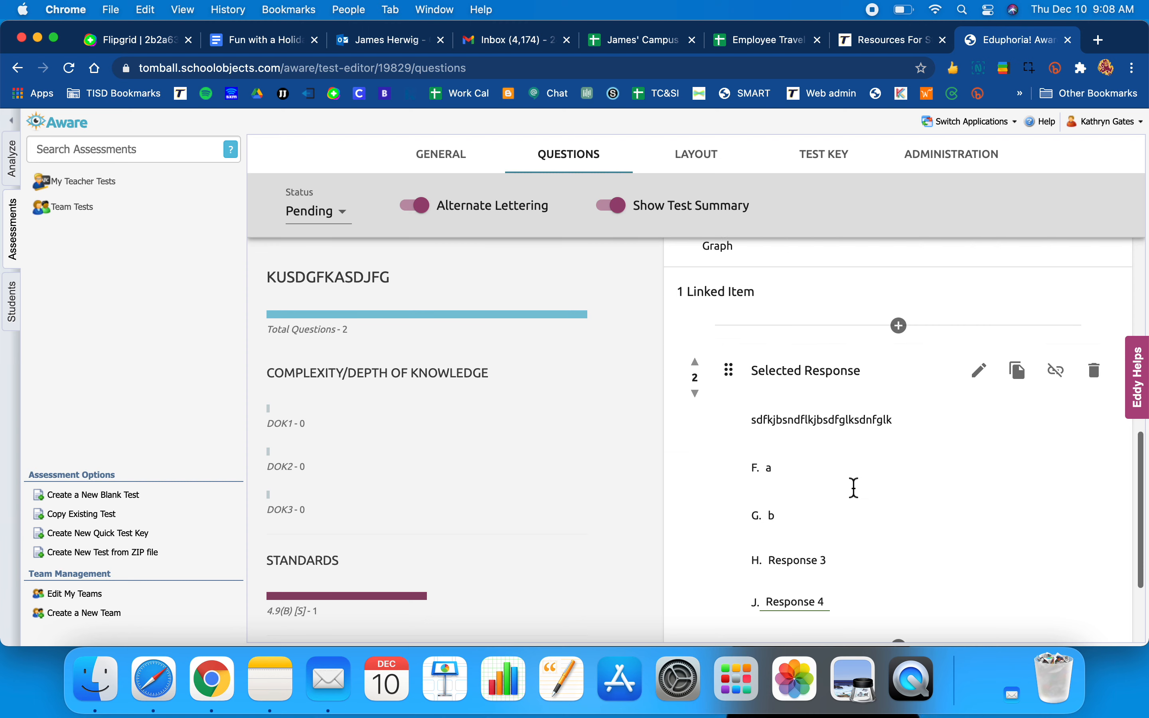
{"action": "scroll", "coordinate": [930, 409], "scroll_direction": "up", "scroll_amount": 12}
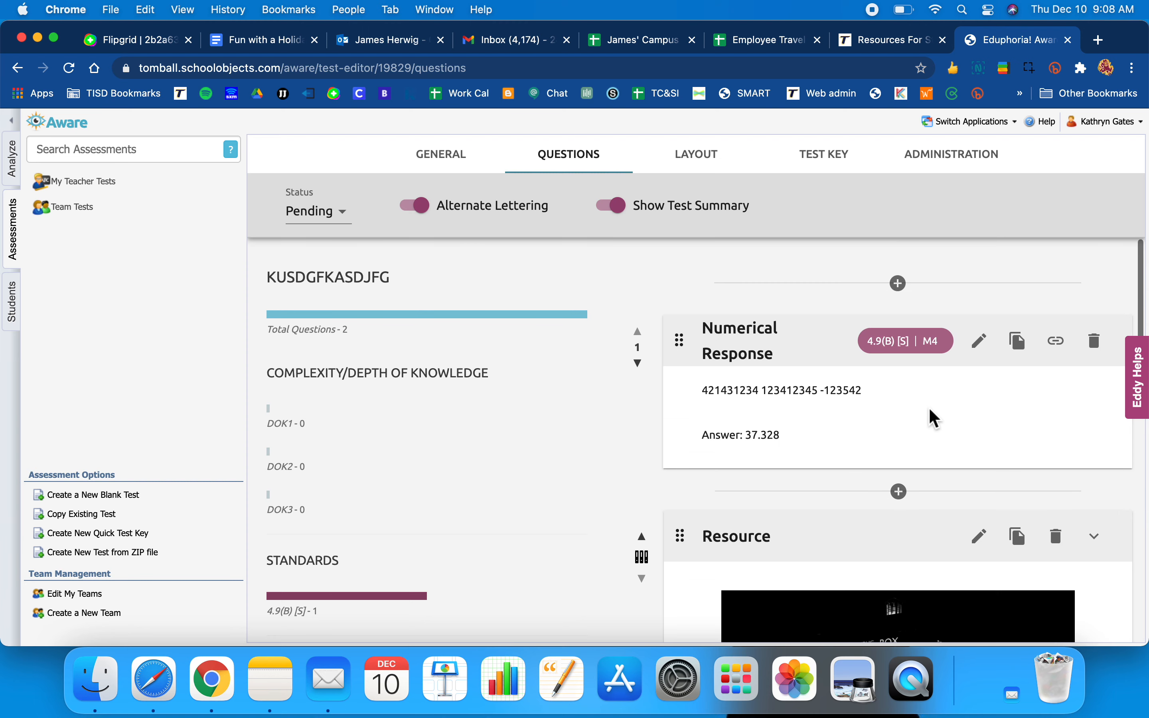
{"action": "scroll", "coordinate": [930, 410], "scroll_direction": "down", "scroll_amount": 2}
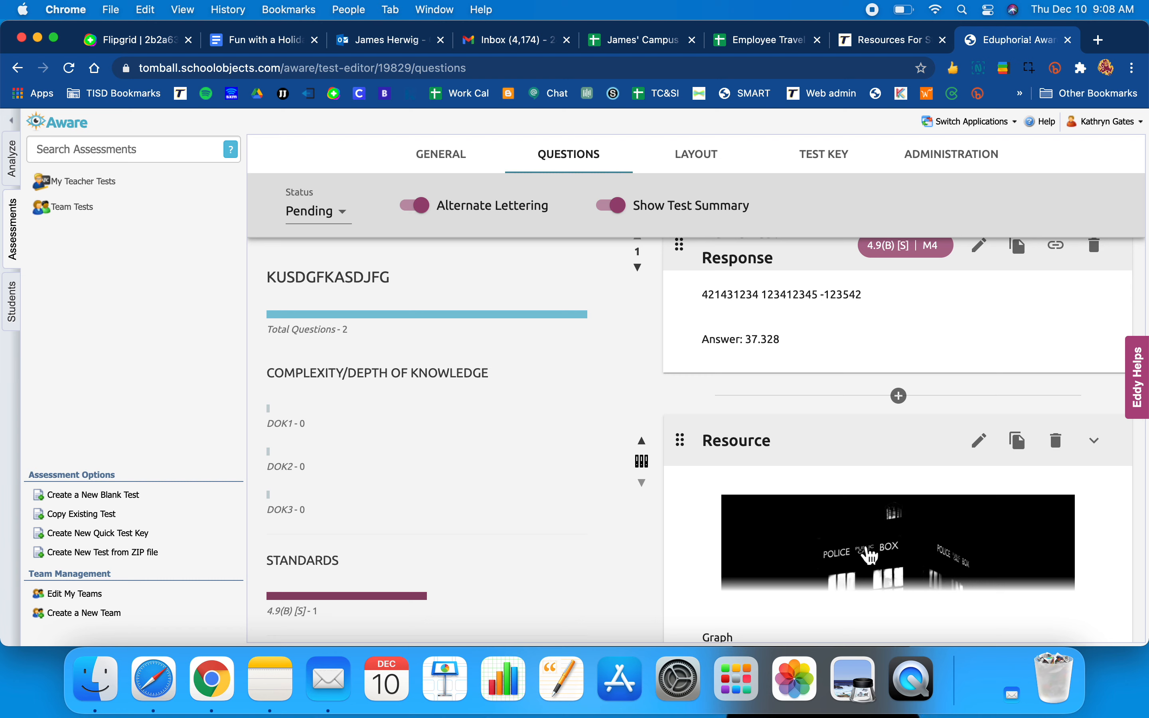
{"action": "scroll", "coordinate": [879, 549], "scroll_direction": "down", "scroll_amount": 2}
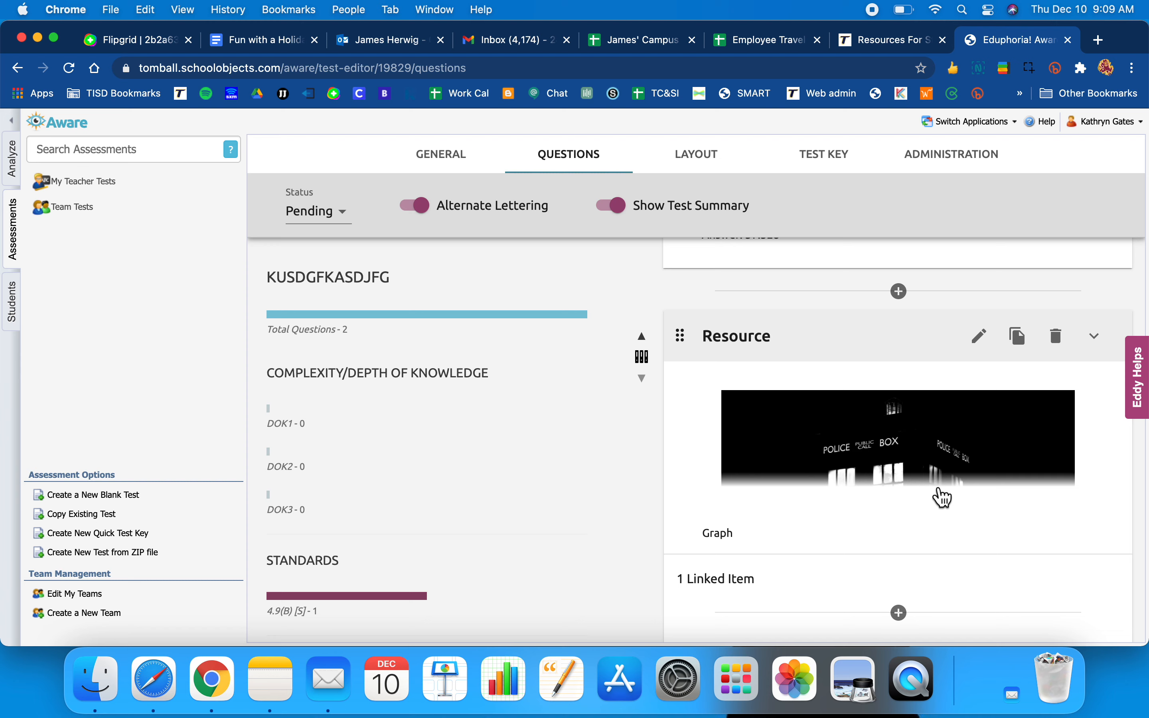
{"action": "scroll", "coordinate": [942, 496], "scroll_direction": "down", "scroll_amount": 5}
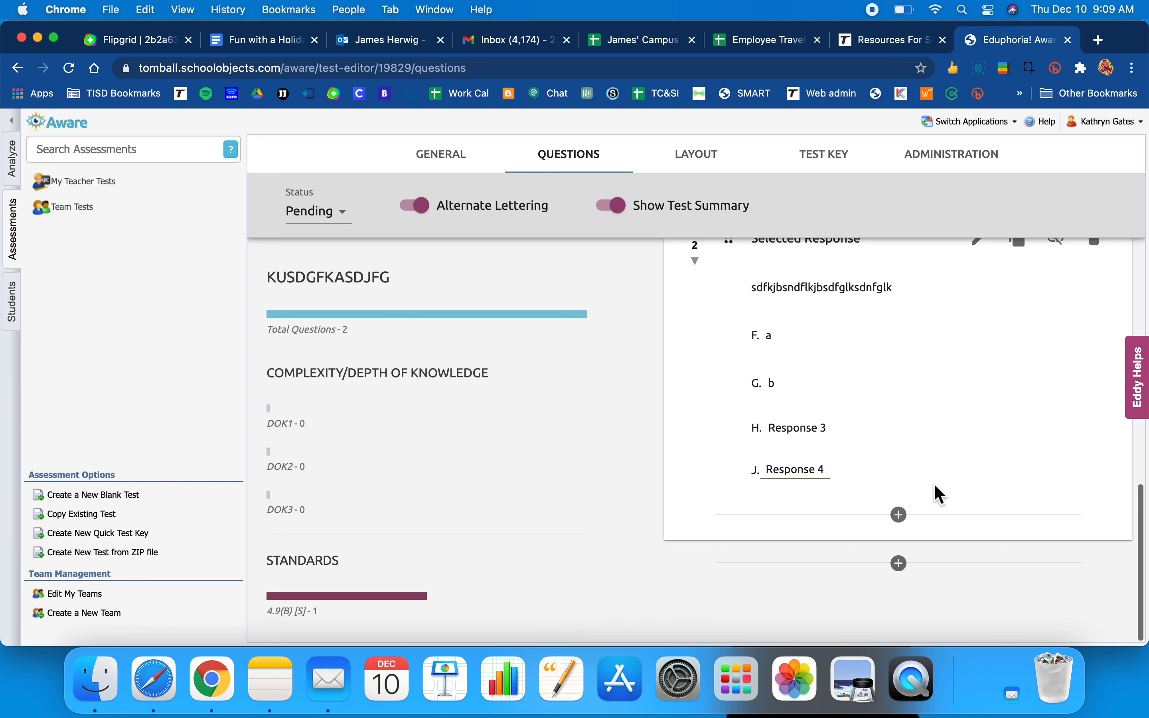
{"action": "scroll", "coordinate": [935, 487], "scroll_direction": "up", "scroll_amount": 6}
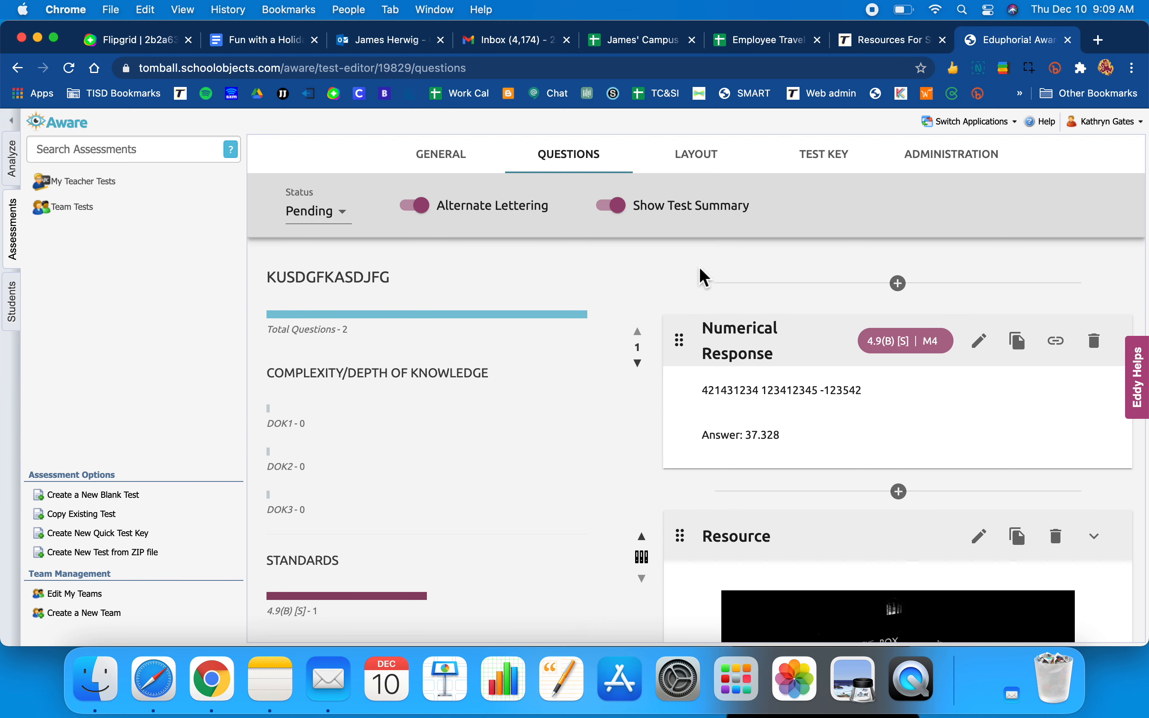
- Preview the test's online testing view through questions 1 and 2, then close it
{"action": "left_click", "coordinate": [941, 170]}
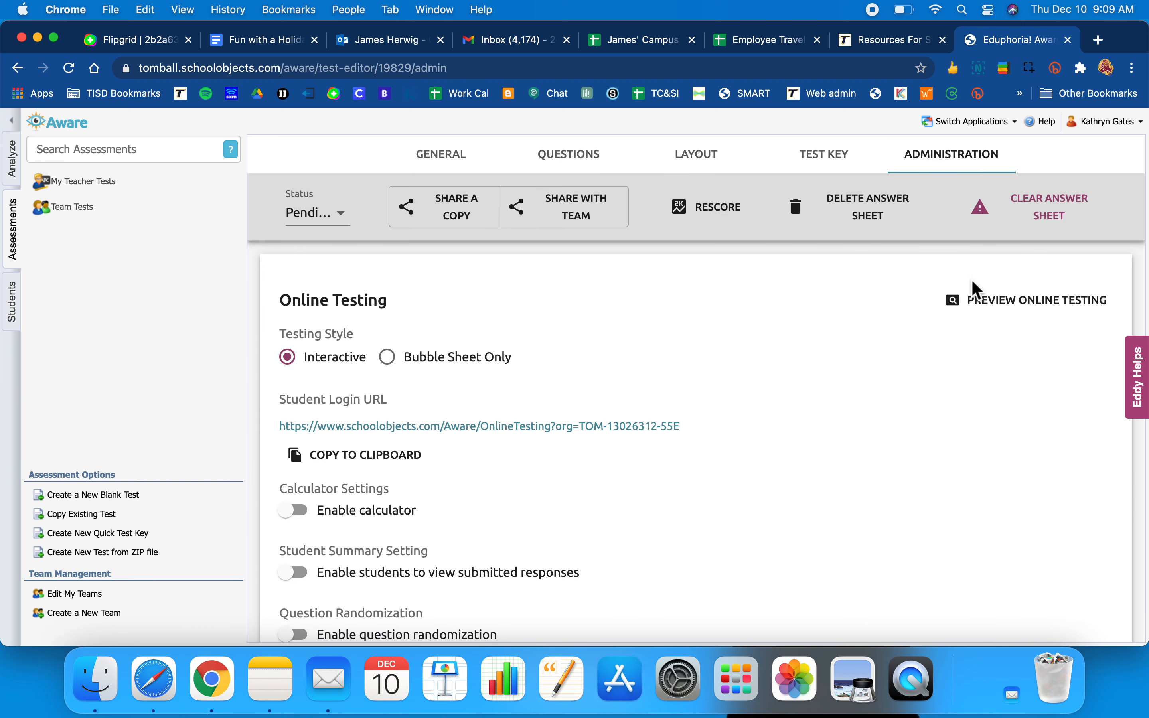
{"action": "left_click", "coordinate": [988, 307]}
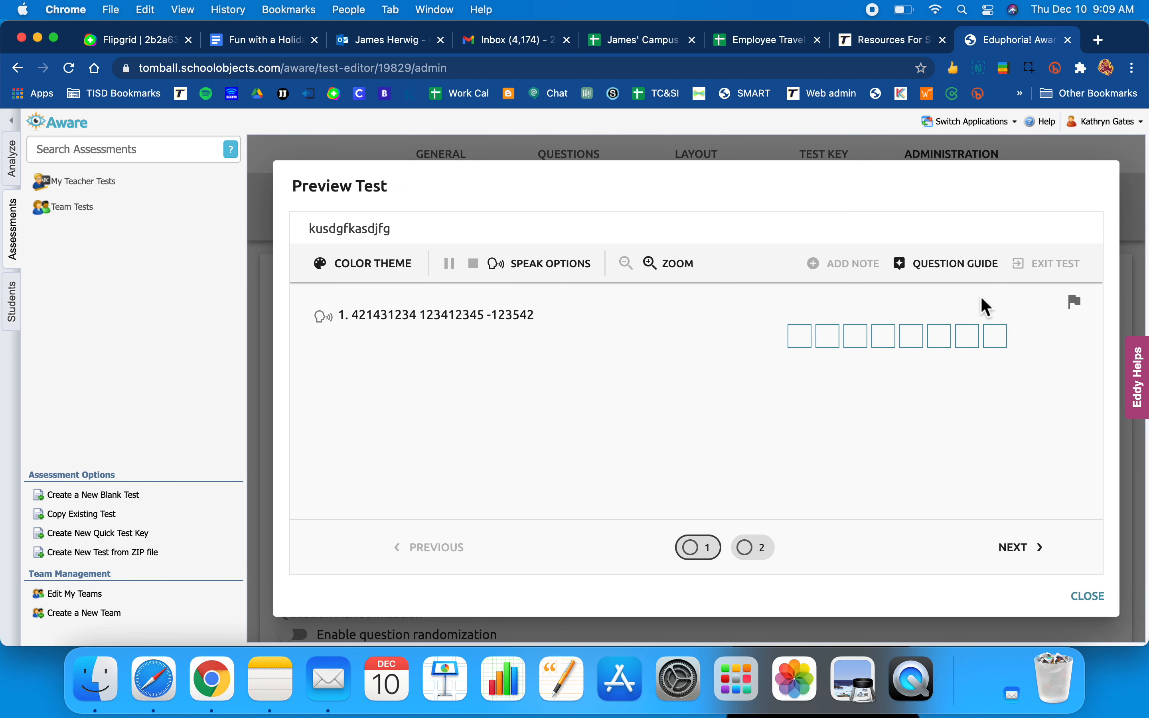
{"action": "left_click", "coordinate": [754, 551]}
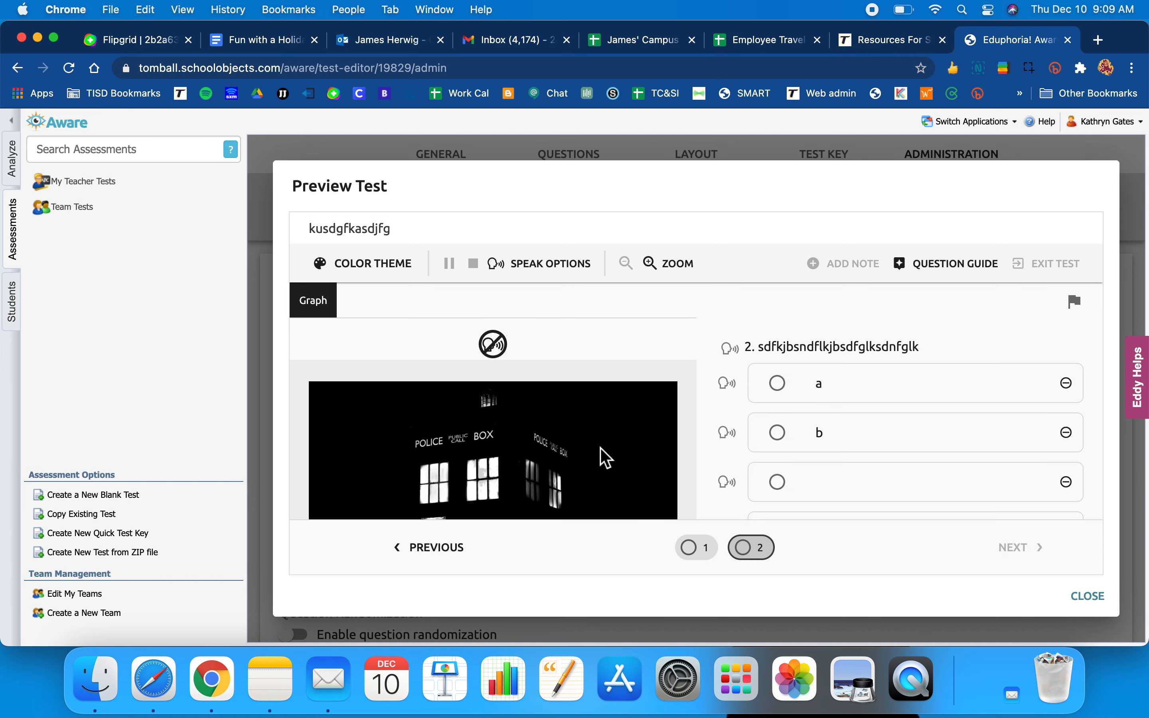
{"action": "scroll", "coordinate": [606, 459], "scroll_direction": "down", "scroll_amount": 3}
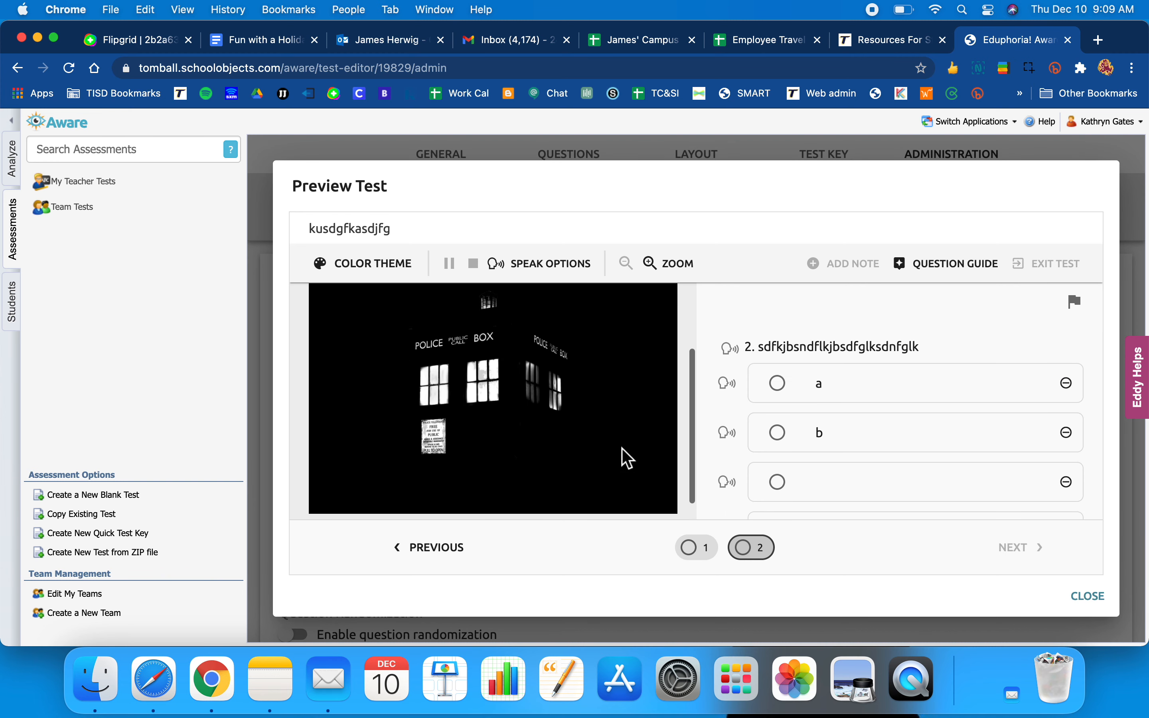
{"action": "scroll", "coordinate": [877, 475], "scroll_direction": "down", "scroll_amount": 4}
{"action": "scroll", "coordinate": [878, 476], "scroll_direction": "up", "scroll_amount": 4}
{"action": "scroll", "coordinate": [877, 476], "scroll_direction": "down", "scroll_amount": 1}
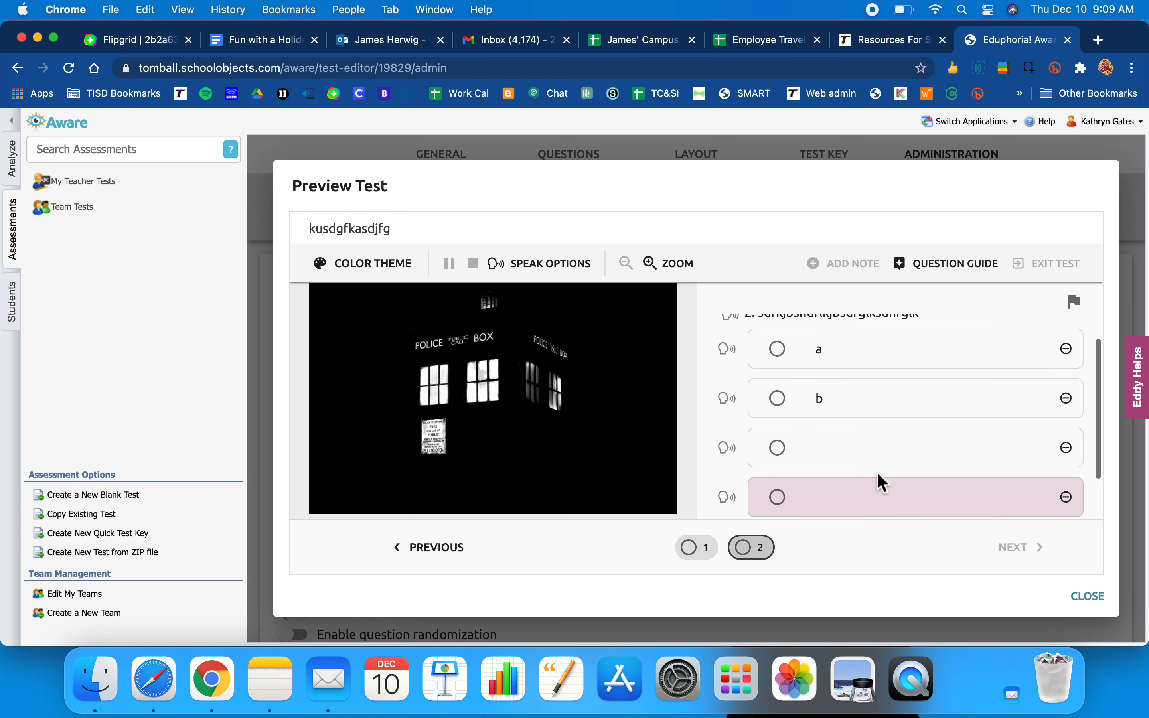
{"action": "scroll", "coordinate": [879, 475], "scroll_direction": "down", "scroll_amount": 2}
{"action": "scroll", "coordinate": [879, 475], "scroll_direction": "up", "scroll_amount": 3}
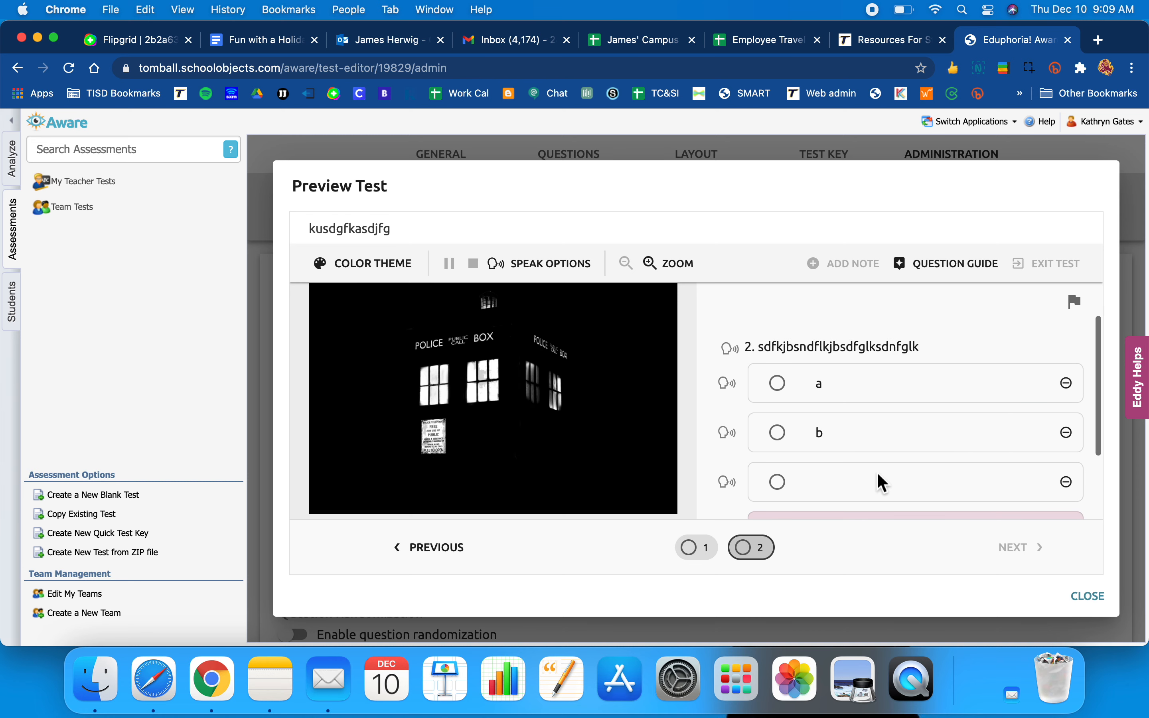
{"action": "left_click", "coordinate": [1088, 597]}
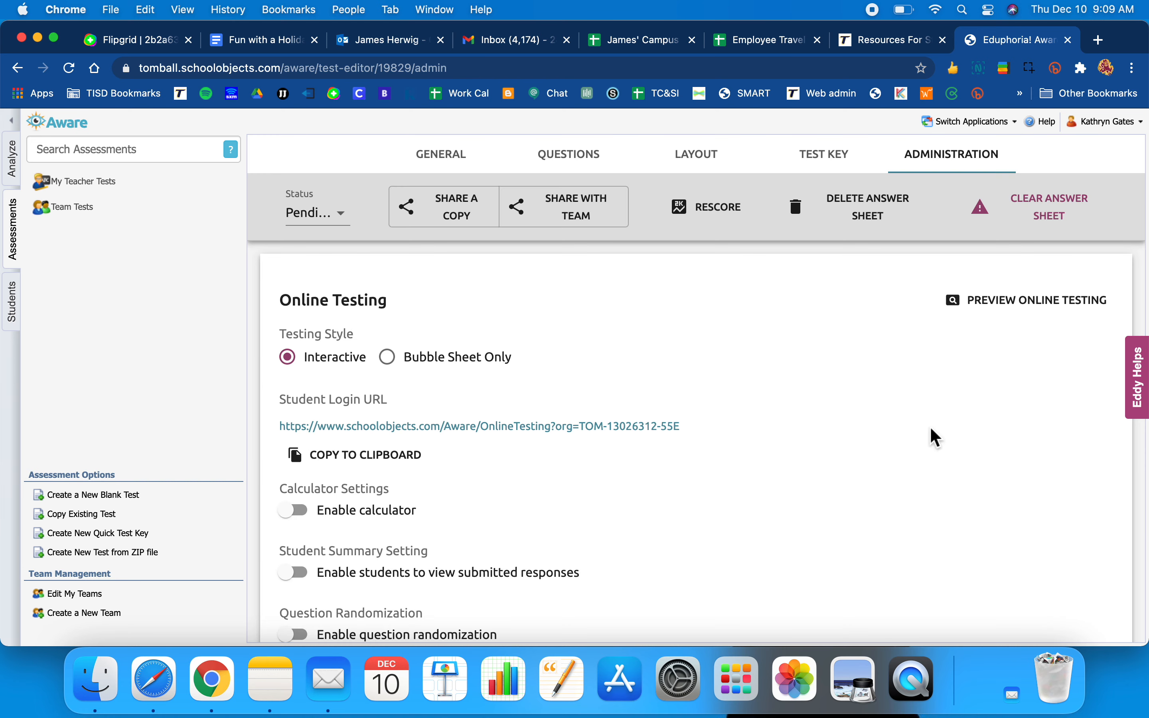
- Return to the question list and scroll through the test's questions
{"action": "left_click", "coordinate": [594, 163]}
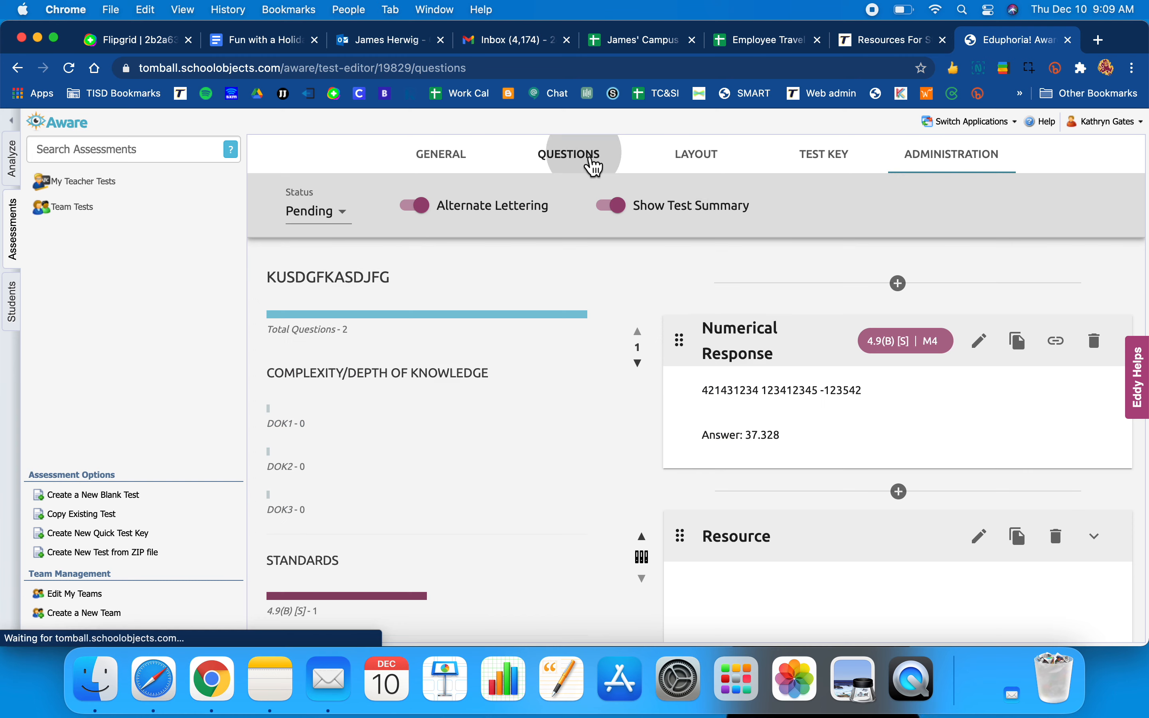
{"action": "scroll", "coordinate": [712, 456], "scroll_direction": "down", "scroll_amount": 5}
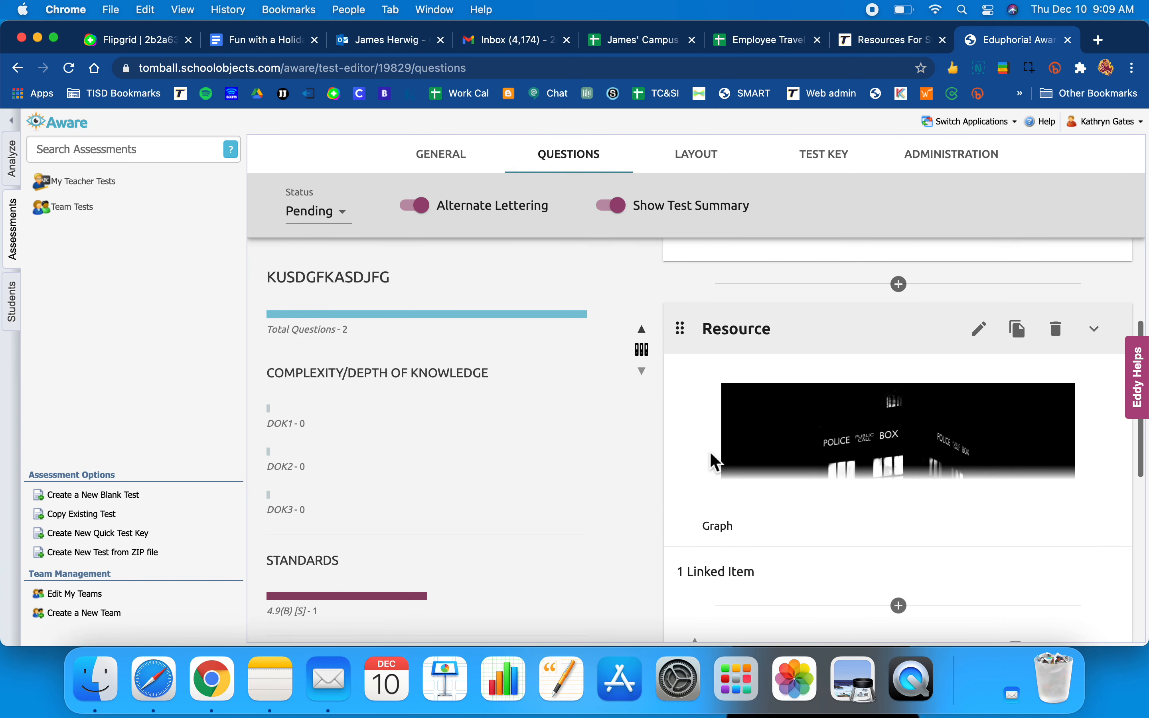
{"action": "scroll", "coordinate": [841, 450], "scroll_direction": "up", "scroll_amount": 5}
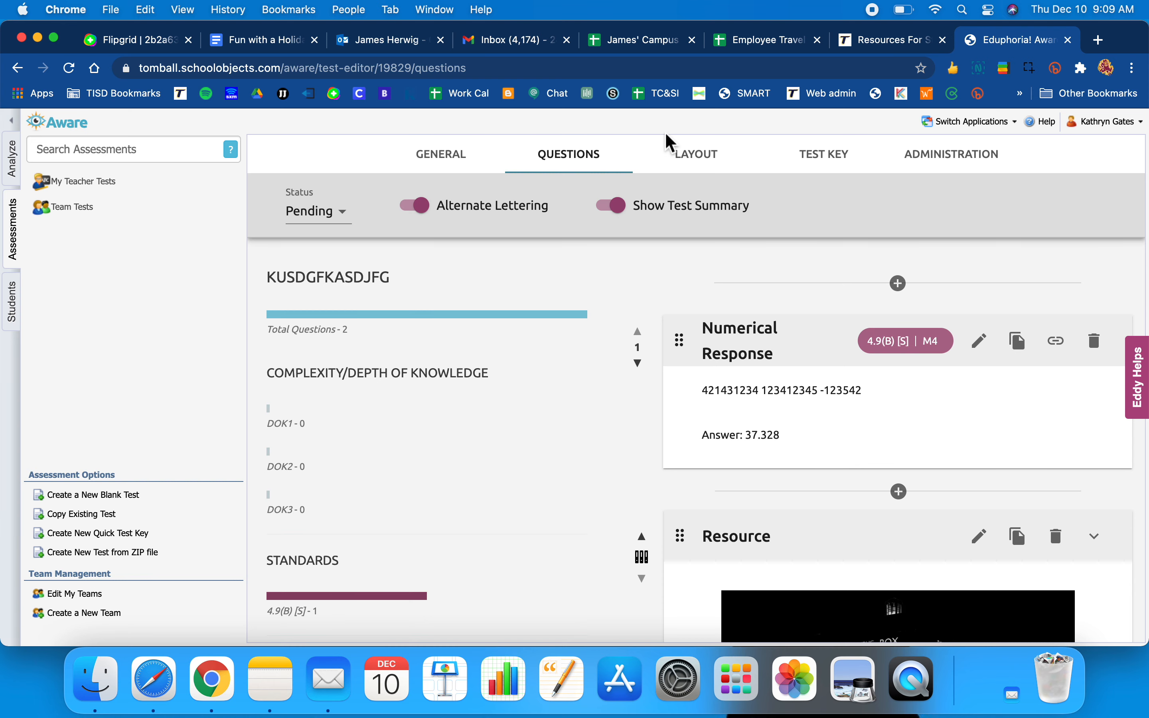
- Scroll through the General Test Details form, then show the printable booklet Layout
{"action": "left_click", "coordinate": [467, 162]}
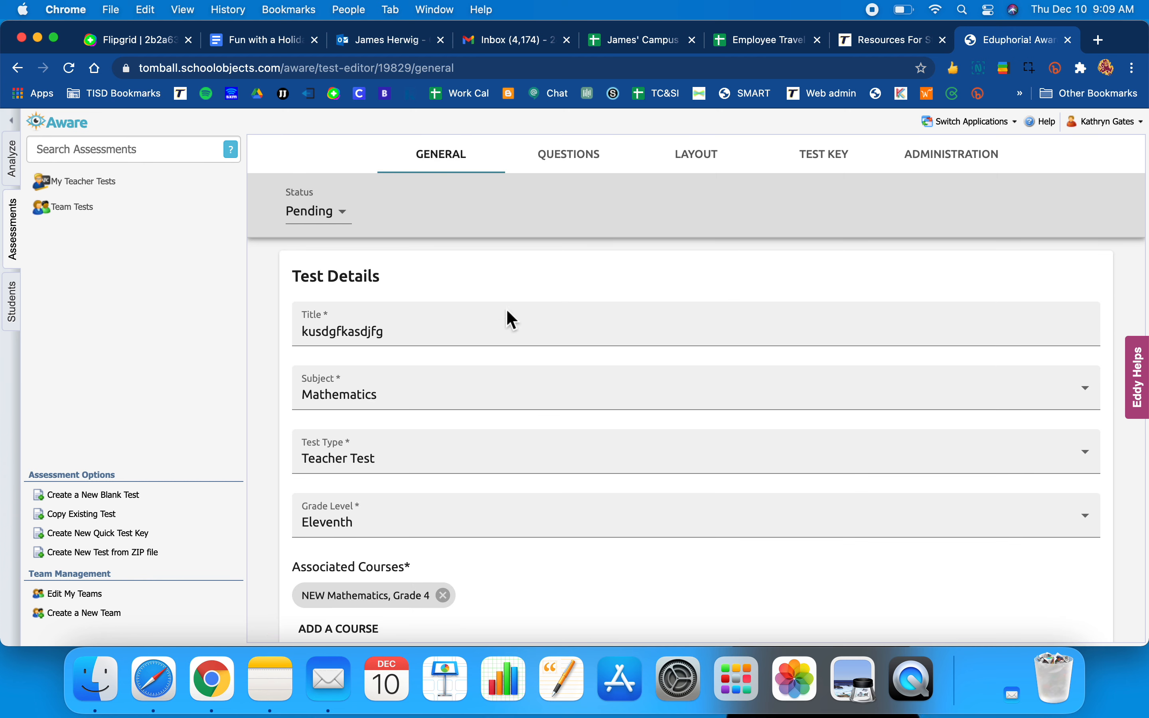
{"action": "scroll", "coordinate": [562, 397], "scroll_direction": "down", "scroll_amount": 6}
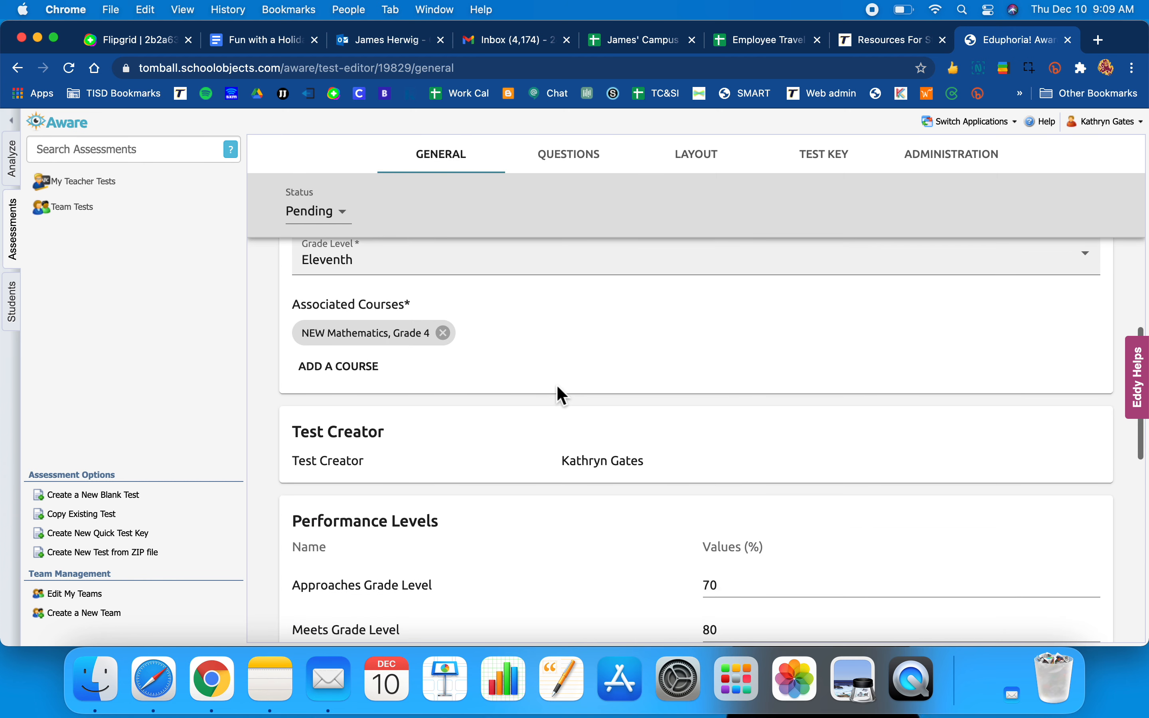
{"action": "scroll", "coordinate": [562, 397], "scroll_direction": "up", "scroll_amount": 2}
{"action": "scroll", "coordinate": [634, 411], "scroll_direction": "down", "scroll_amount": 2}
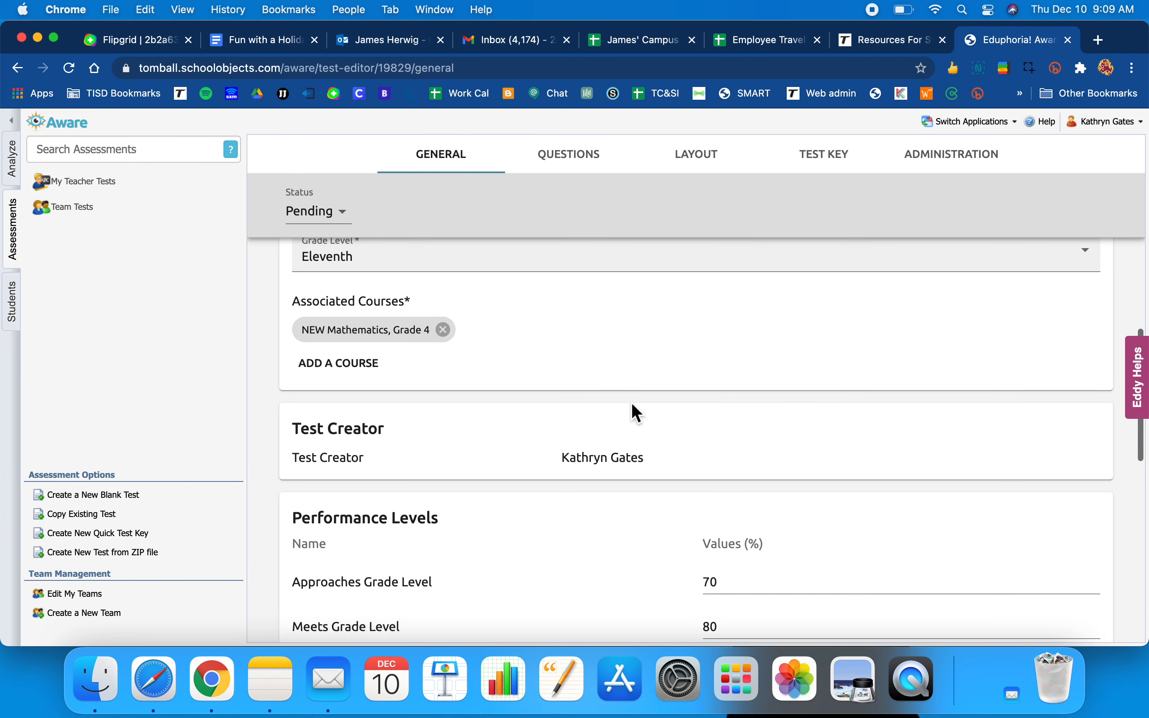
{"action": "scroll", "coordinate": [498, 427], "scroll_direction": "down", "scroll_amount": 7}
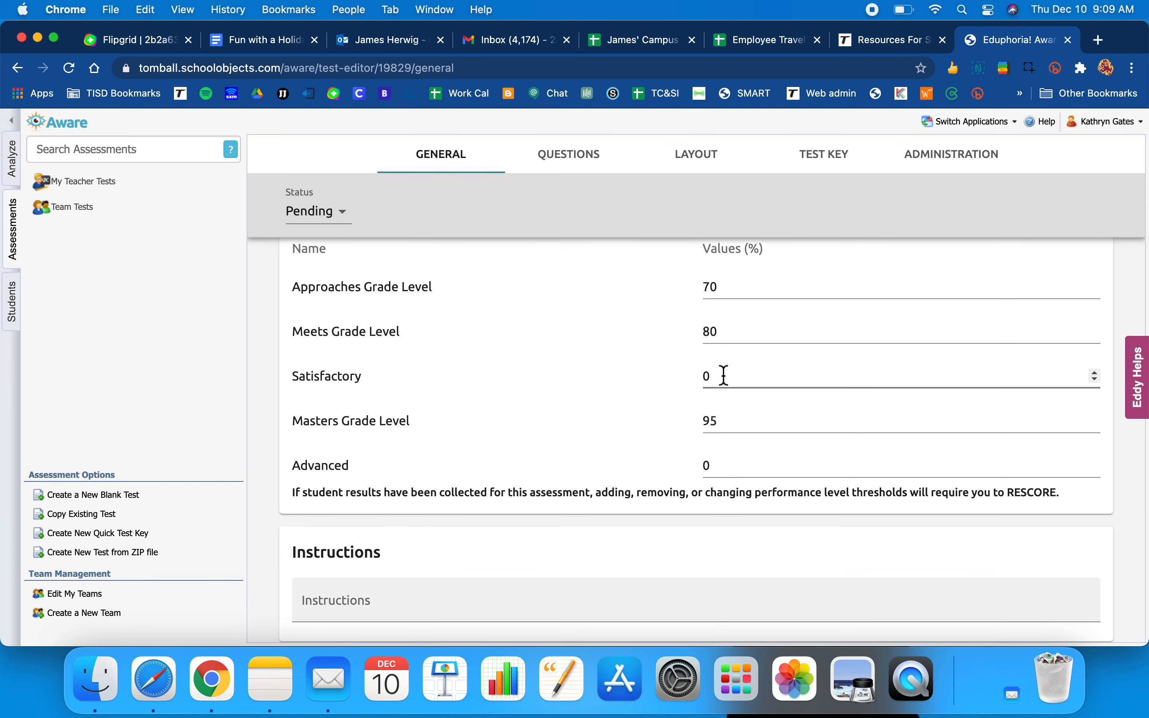
{"action": "scroll", "coordinate": [733, 424], "scroll_direction": "down", "scroll_amount": 2}
{"action": "scroll", "coordinate": [734, 426], "scroll_direction": "up", "scroll_amount": 3}
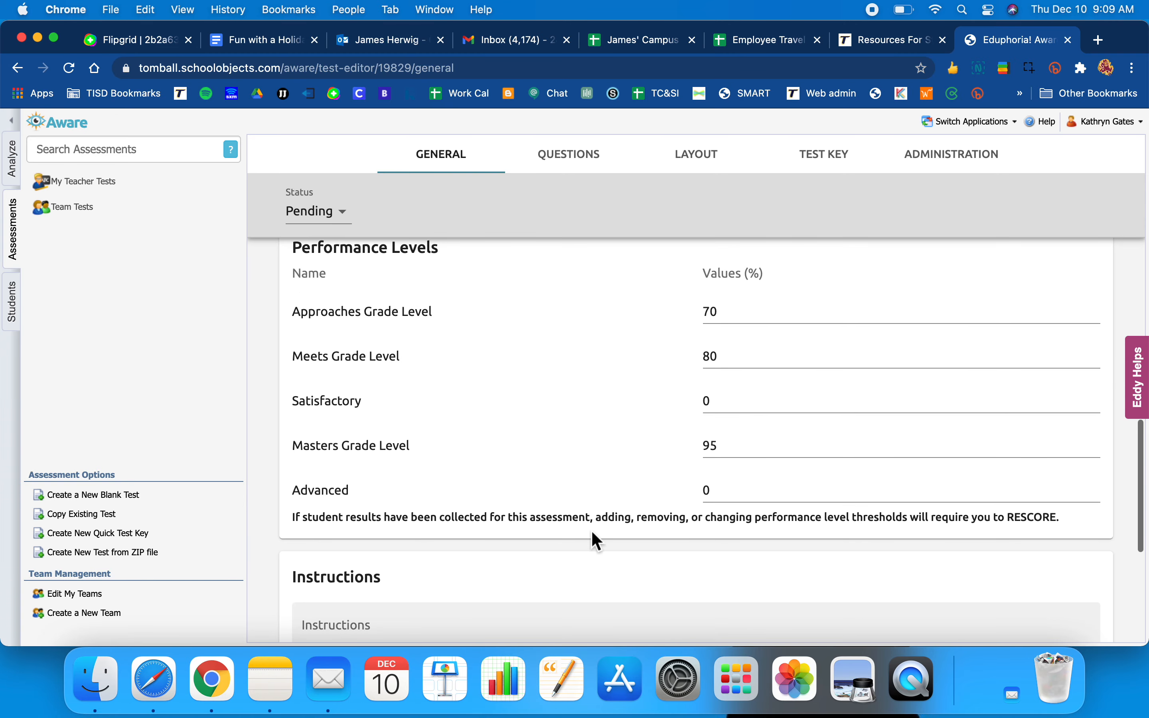
{"action": "scroll", "coordinate": [585, 534], "scroll_direction": "down", "scroll_amount": 4}
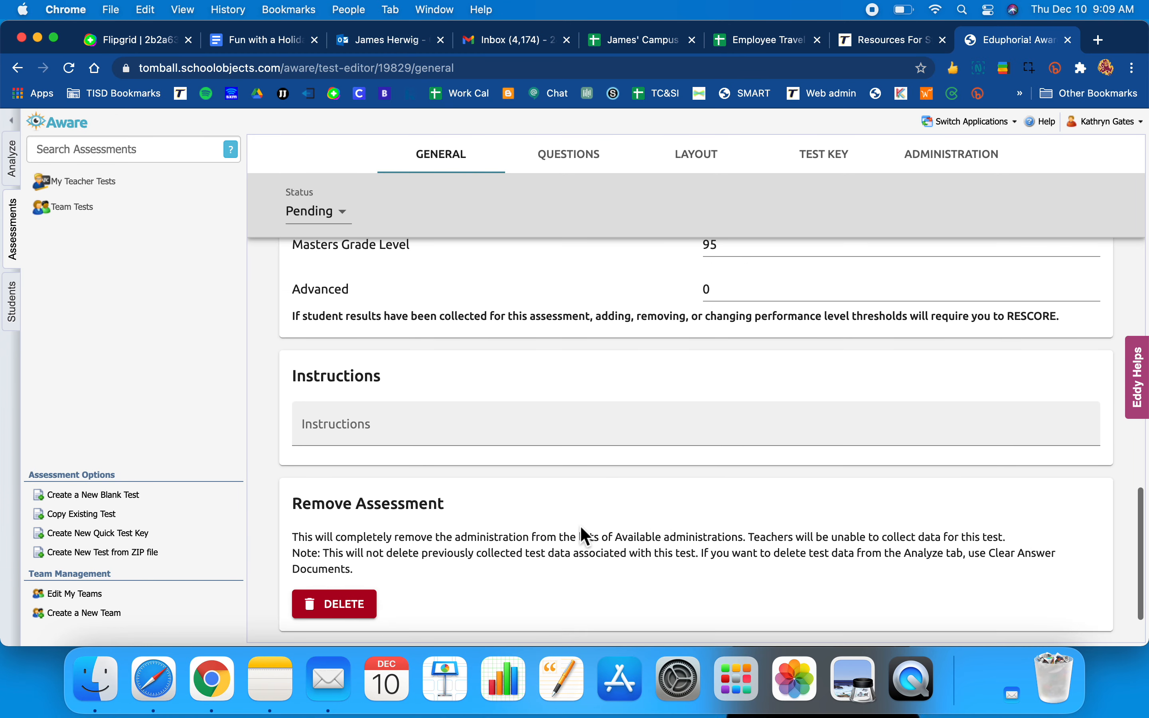
{"action": "scroll", "coordinate": [584, 418], "scroll_direction": "up", "scroll_amount": 10}
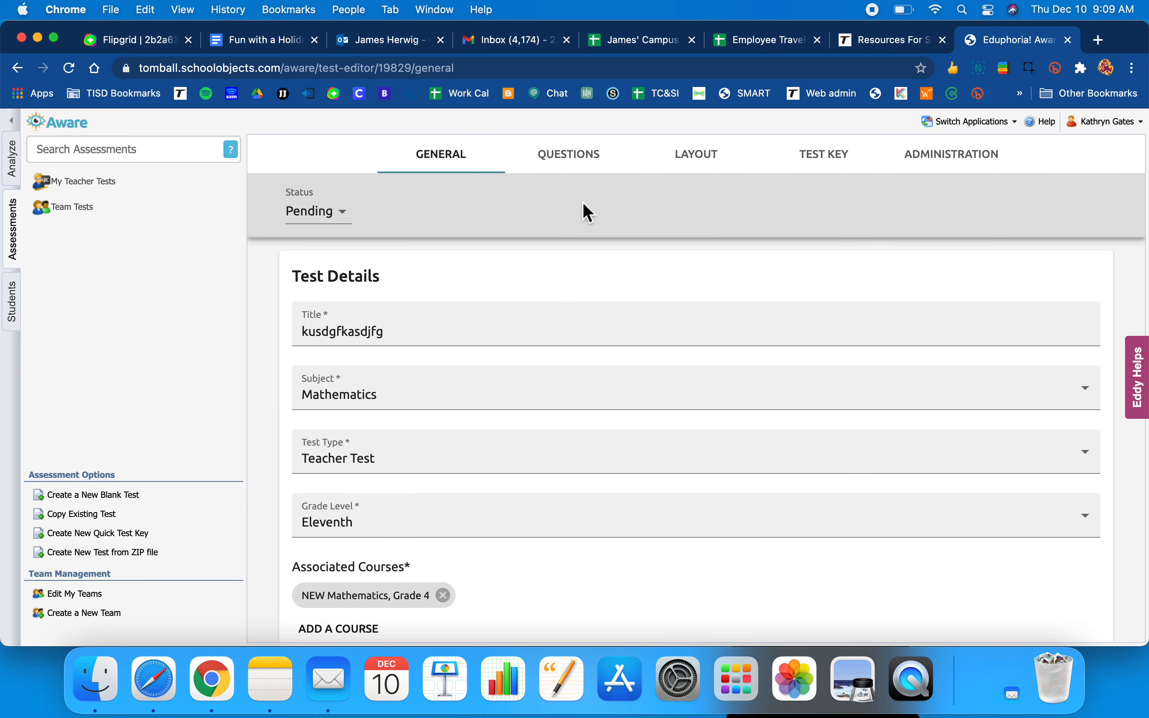
{"action": "left_click", "coordinate": [579, 167]}
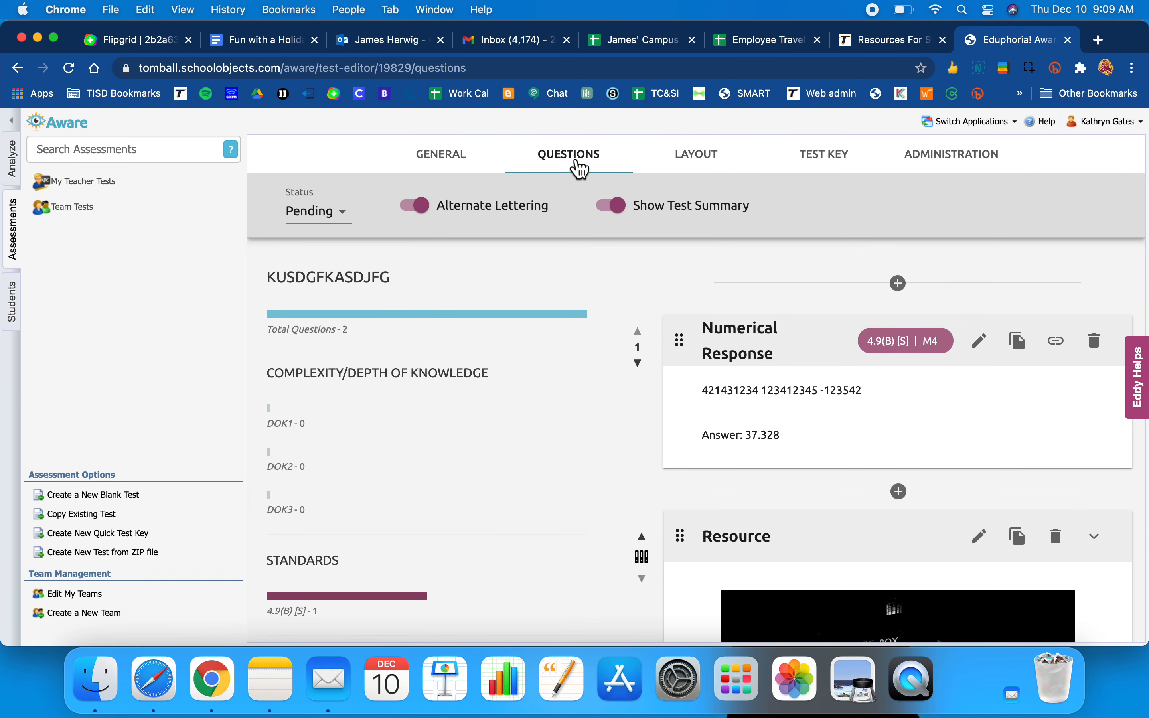
{"action": "left_click", "coordinate": [695, 164]}
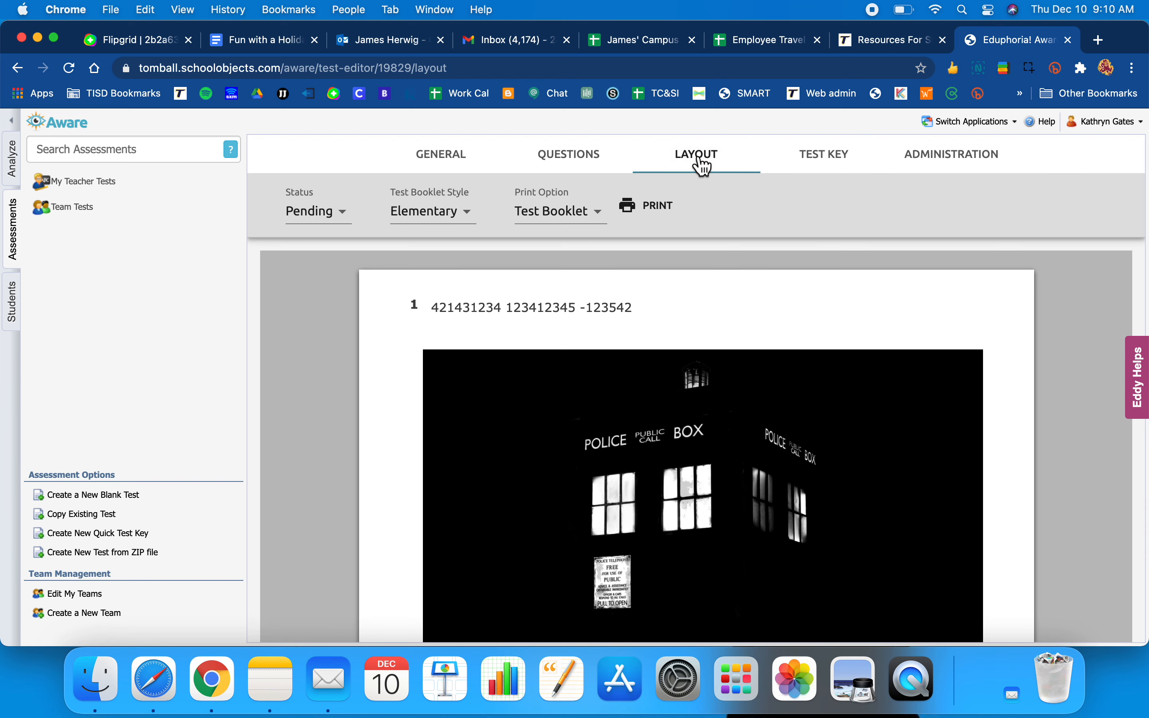
- Change the Test Booklet Style to Secondary
{"action": "scroll", "coordinate": [710, 353], "scroll_direction": "down", "scroll_amount": 15}
{"action": "scroll", "coordinate": [710, 354], "scroll_direction": "up", "scroll_amount": 15}
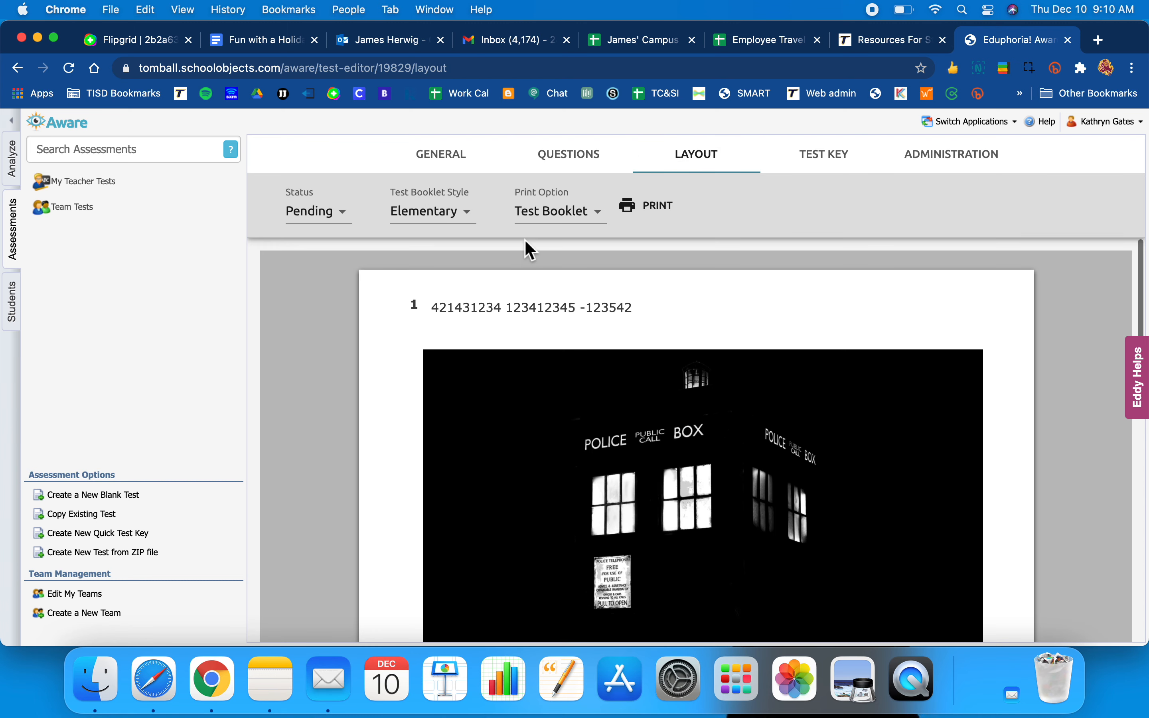
{"action": "left_click", "coordinate": [475, 217]}
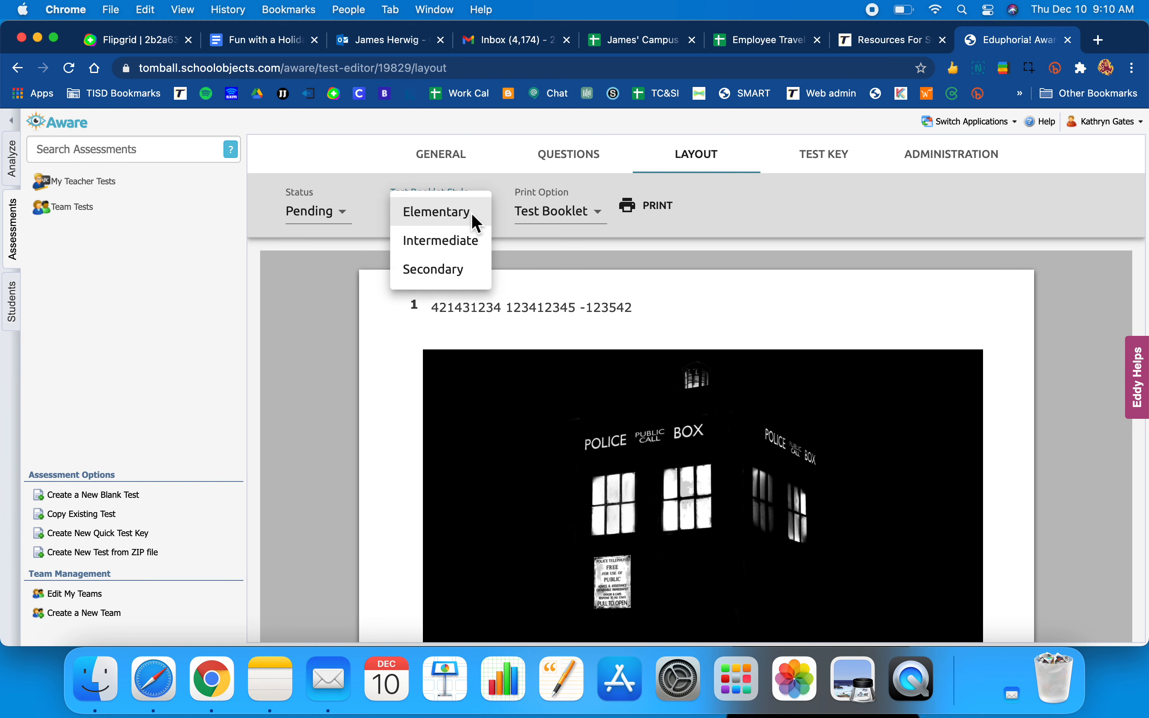
{"action": "left_click", "coordinate": [464, 271]}
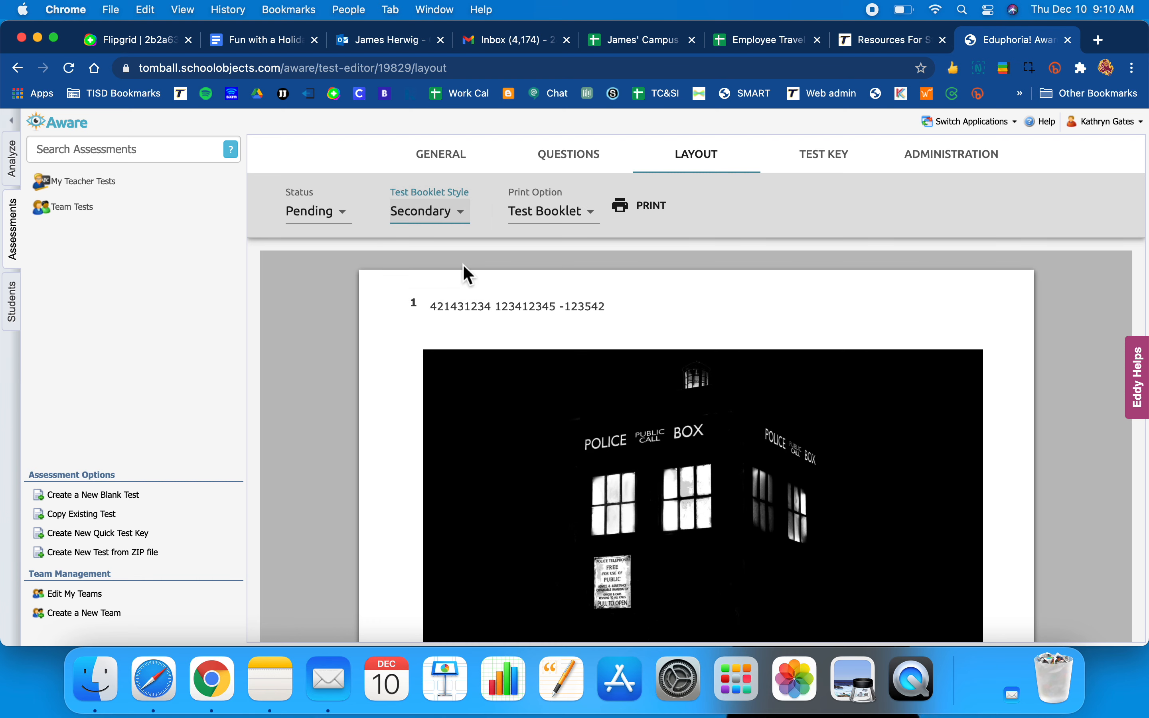
{"action": "scroll", "coordinate": [551, 360], "scroll_direction": "down", "scroll_amount": 10}
{"action": "scroll", "coordinate": [545, 347], "scroll_direction": "up", "scroll_amount": 15}
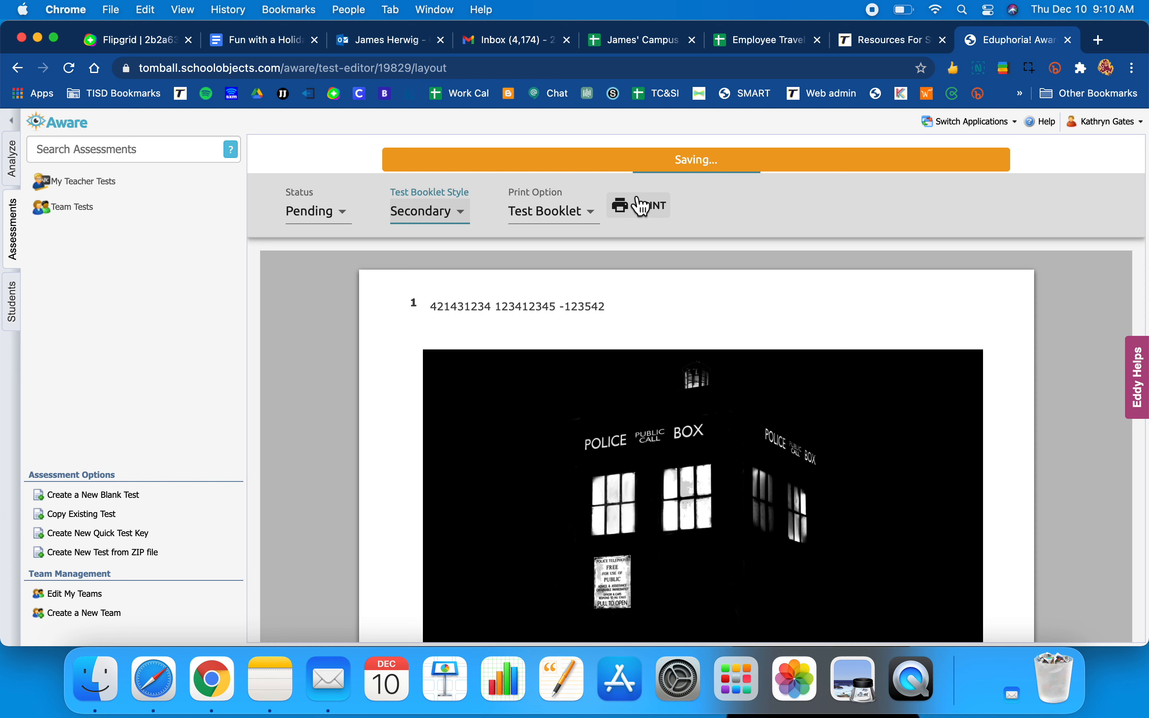
- Reload the page after the save hangs and show the test's answer key
{"action": "left_click", "coordinate": [334, 157]}
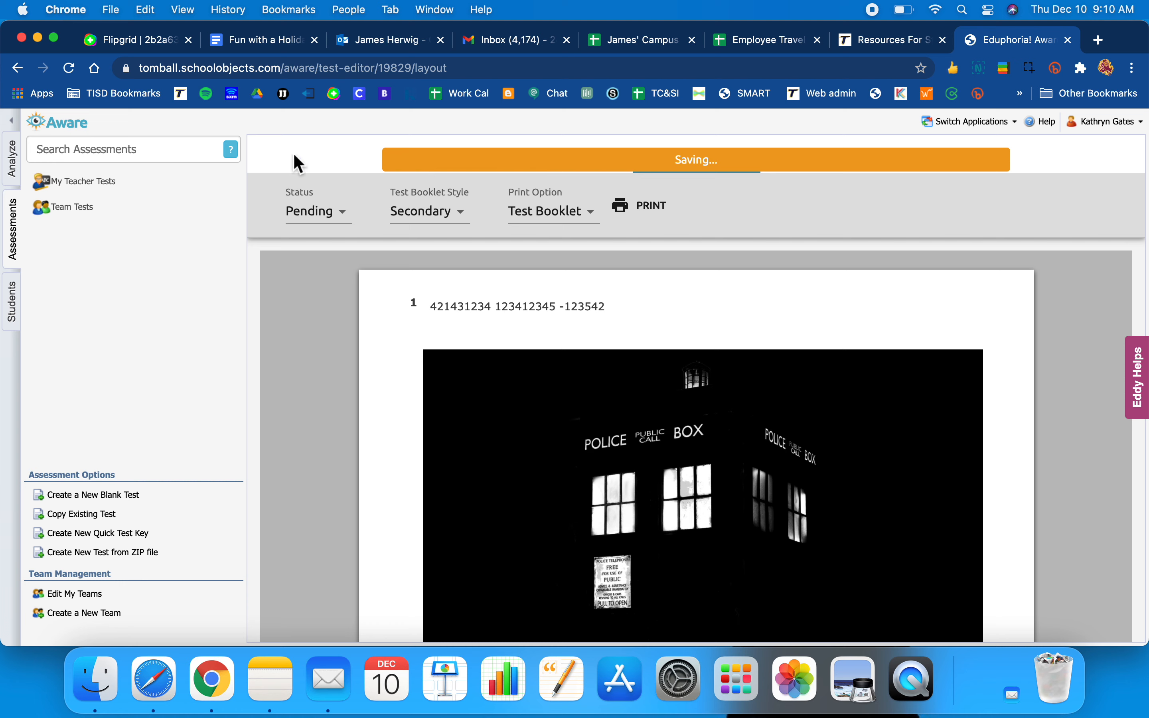
{"action": "left_click", "coordinate": [70, 68]}
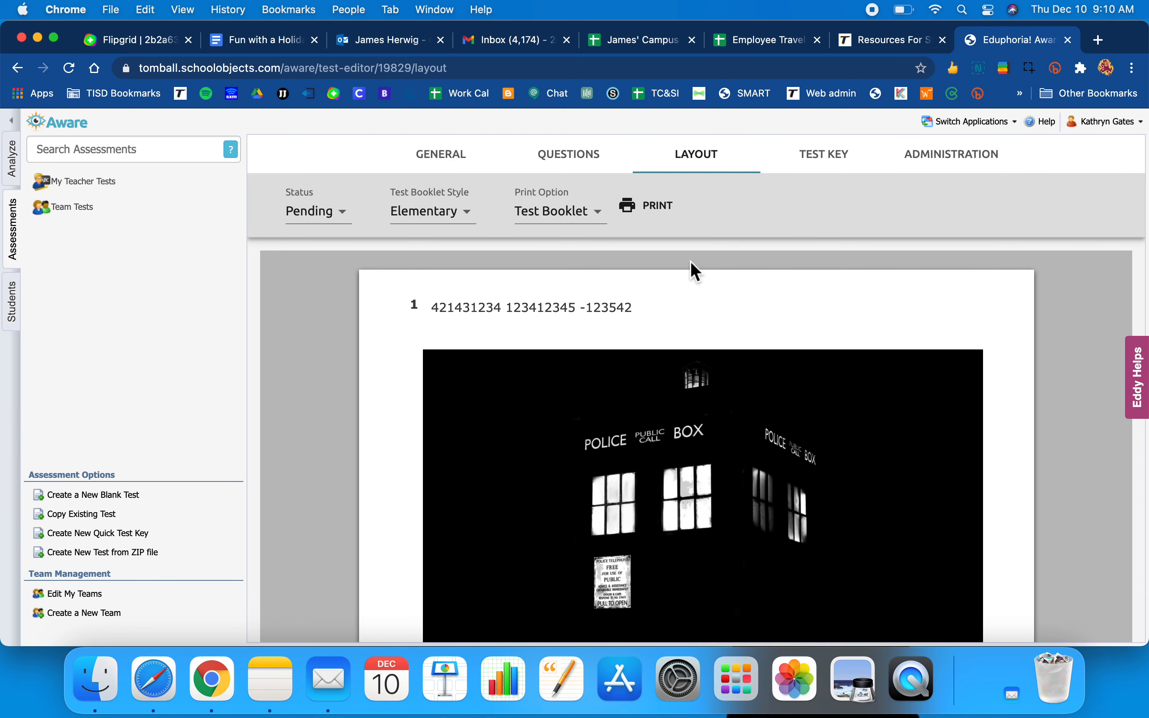
{"action": "left_click", "coordinate": [827, 175]}
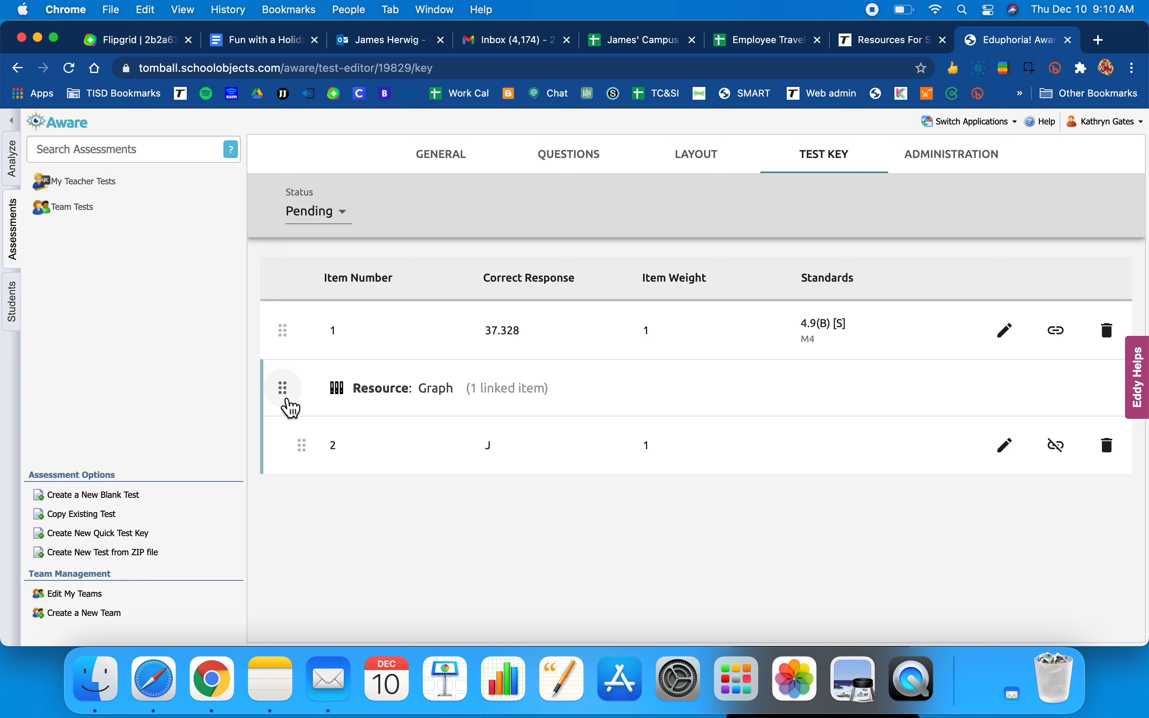
{"action": "mouse_move", "coordinate": [341, 453]}
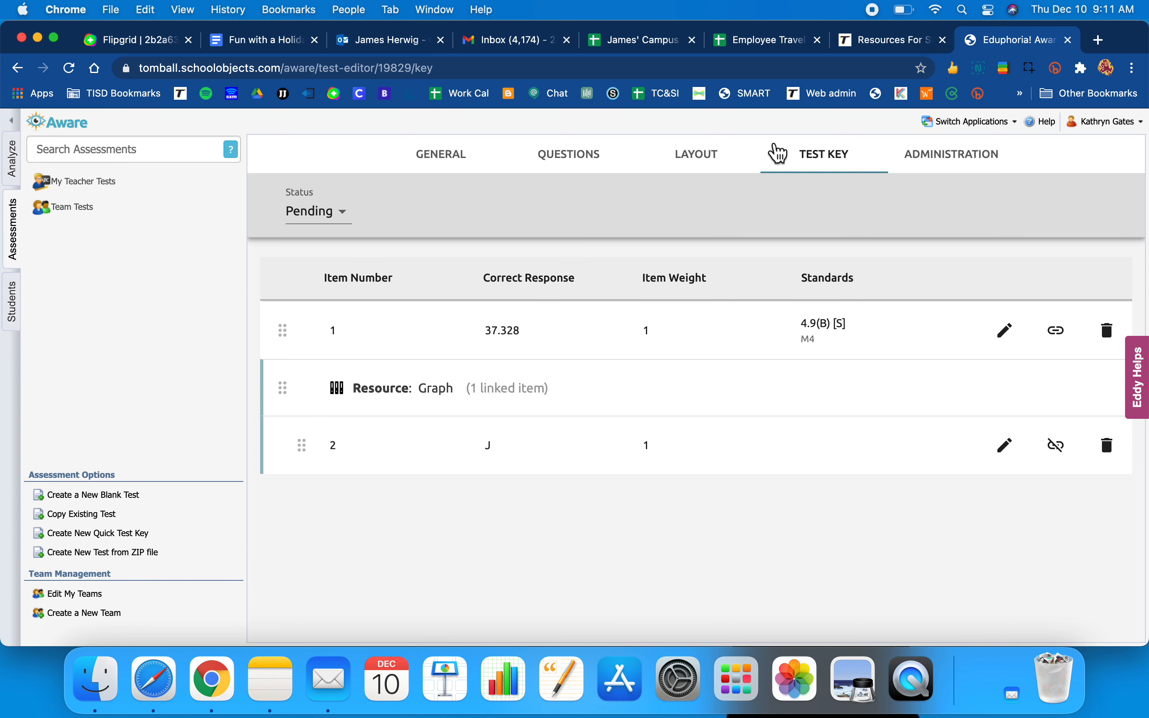
{"action": "left_click", "coordinate": [960, 167]}
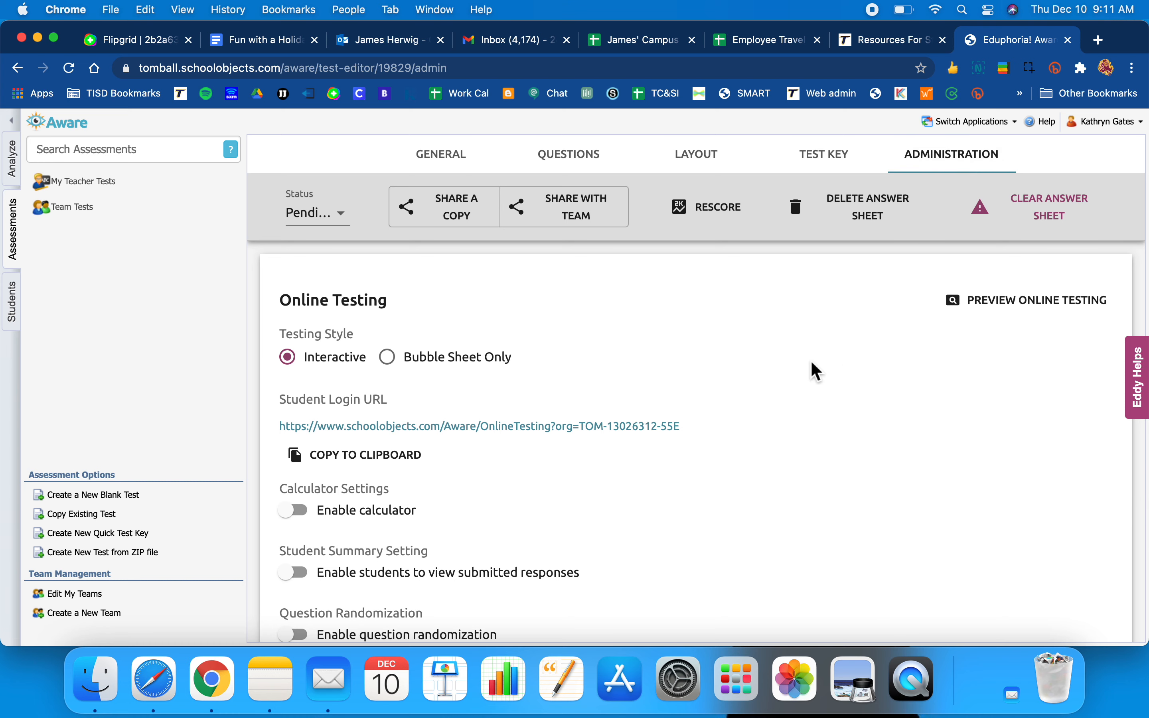
{"action": "scroll", "coordinate": [812, 364], "scroll_direction": "down", "scroll_amount": 1}
{"action": "scroll", "coordinate": [812, 364], "scroll_direction": "up", "scroll_amount": 1}
{"action": "scroll", "coordinate": [726, 505], "scroll_direction": "down", "scroll_amount": 2}
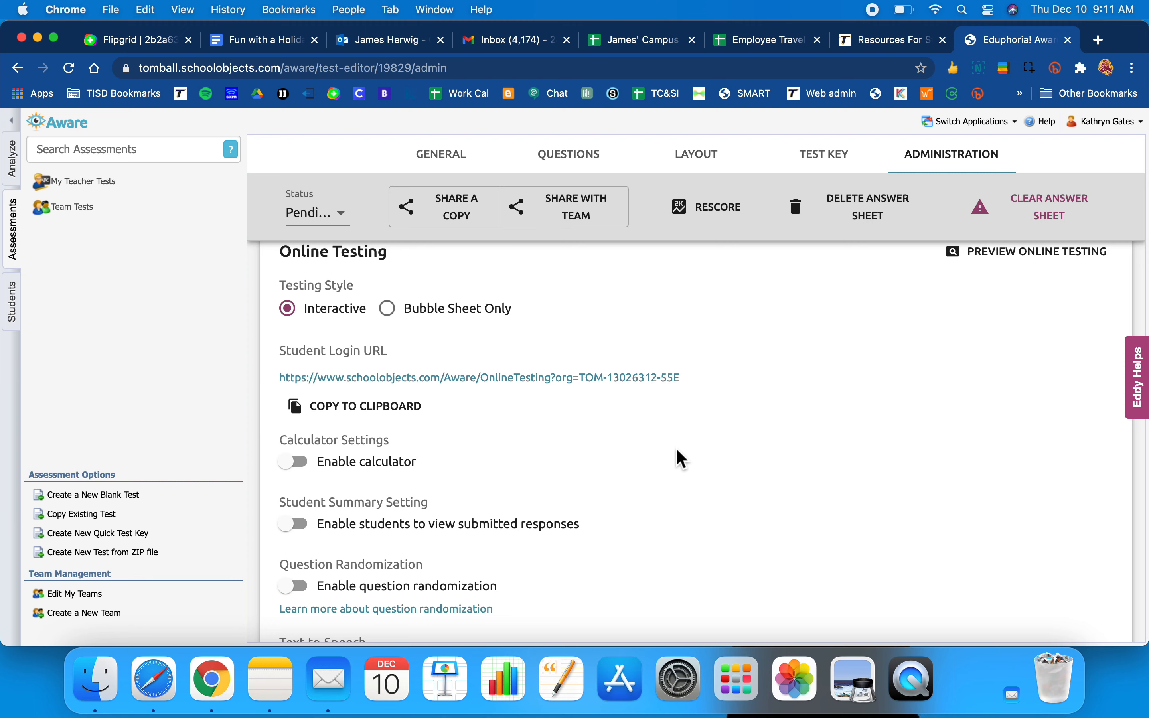
{"action": "scroll", "coordinate": [678, 455], "scroll_direction": "down", "scroll_amount": 3}
{"action": "scroll", "coordinate": [682, 459], "scroll_direction": "down", "scroll_amount": 3}
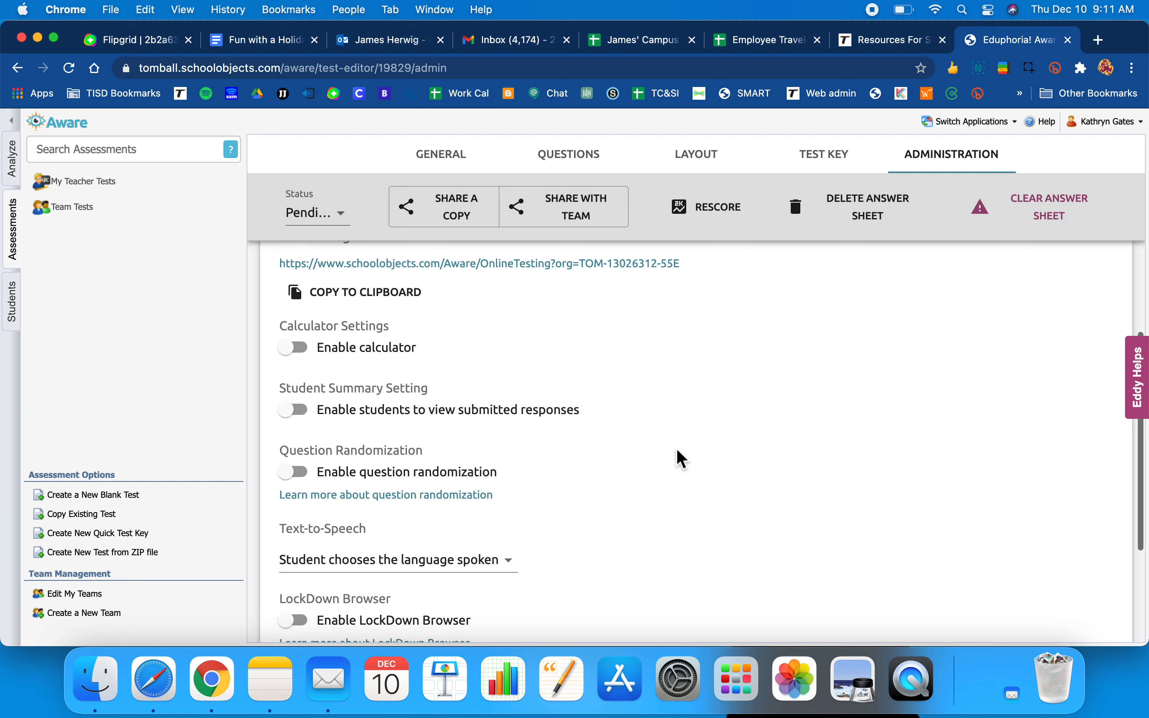
{"action": "scroll", "coordinate": [694, 439], "scroll_direction": "down", "scroll_amount": 3}
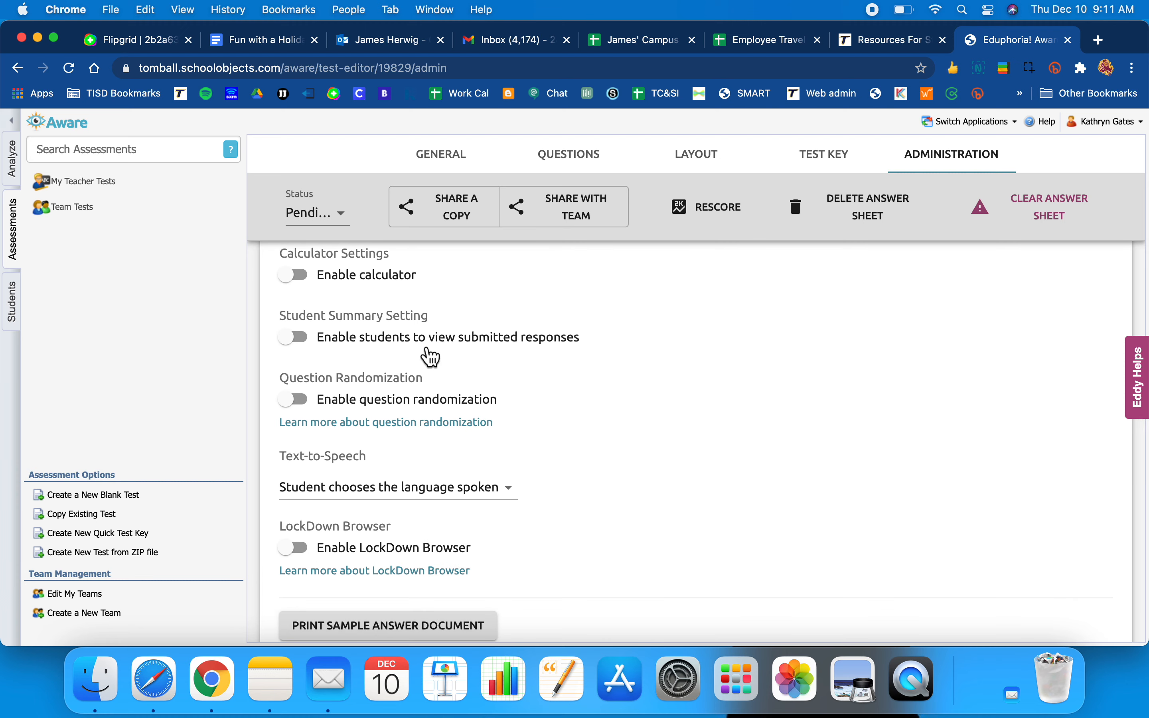
{"action": "scroll", "coordinate": [627, 376], "scroll_direction": "down", "scroll_amount": 1}
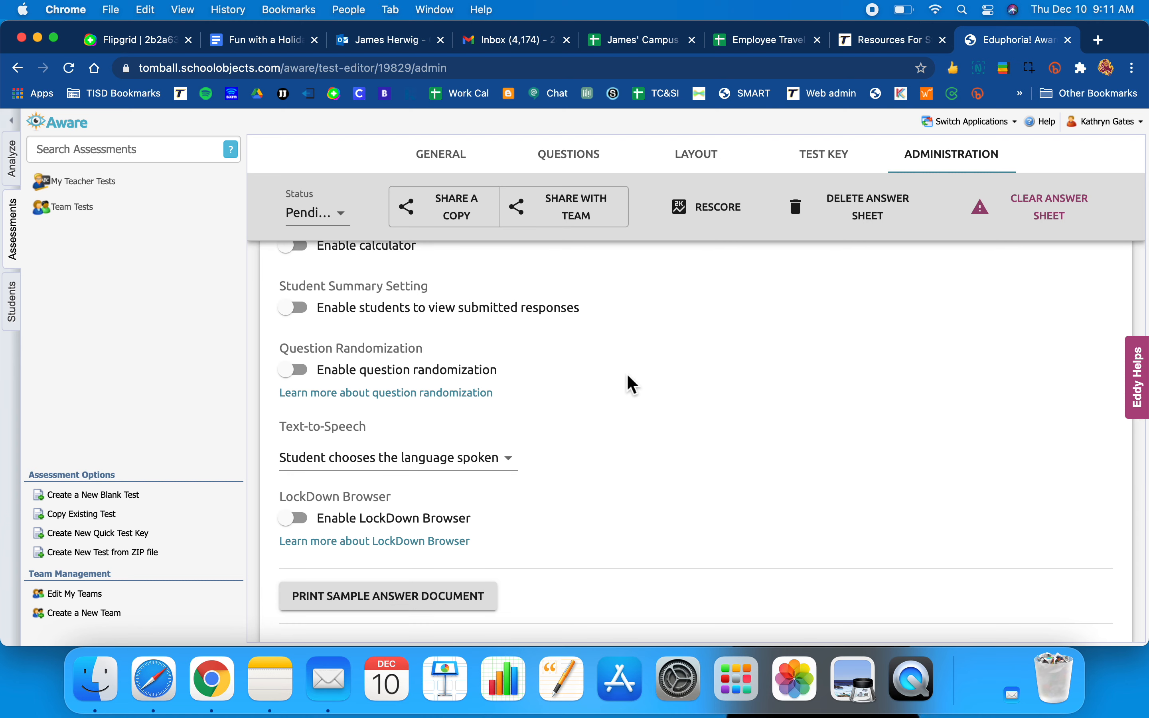
{"action": "scroll", "coordinate": [632, 384], "scroll_direction": "down", "scroll_amount": 1}
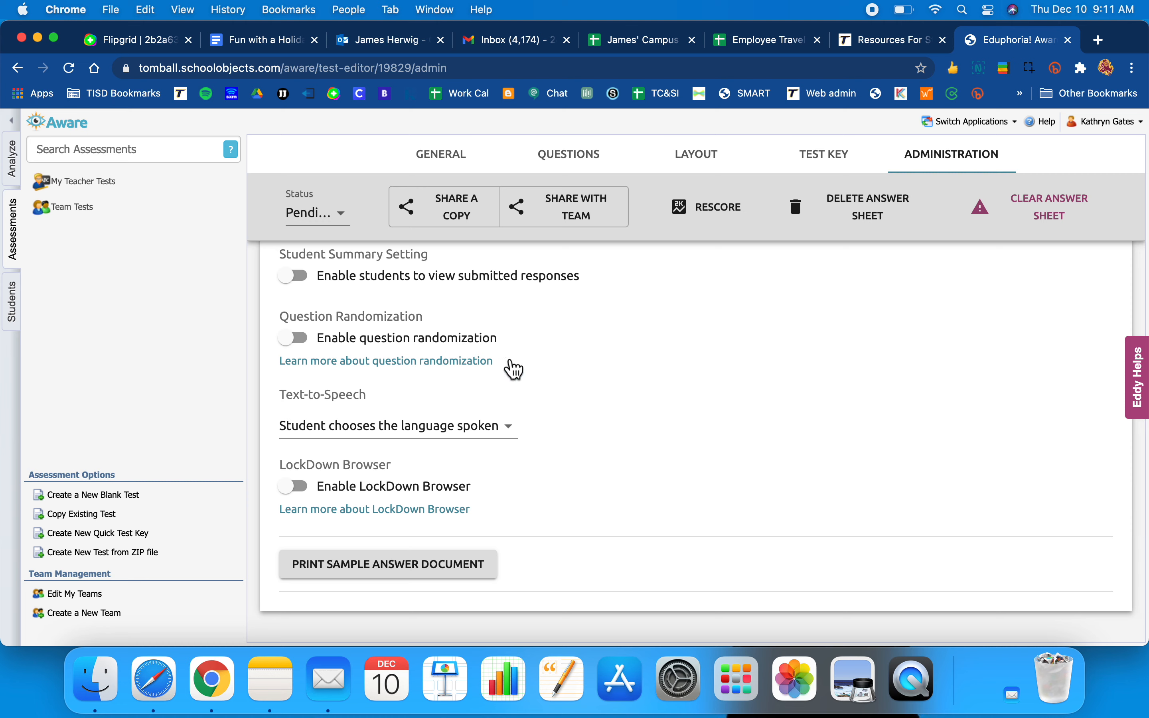
{"action": "scroll", "coordinate": [579, 400], "scroll_direction": "down", "scroll_amount": 1}
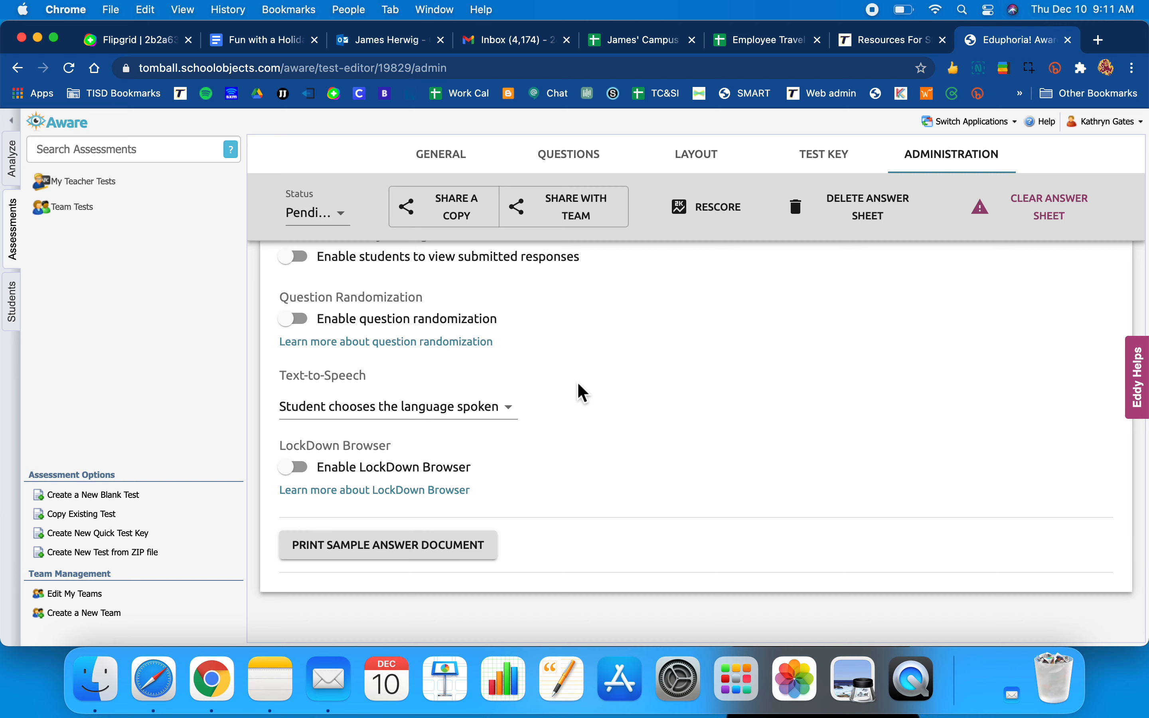
{"action": "scroll", "coordinate": [578, 383], "scroll_direction": "down", "scroll_amount": 1}
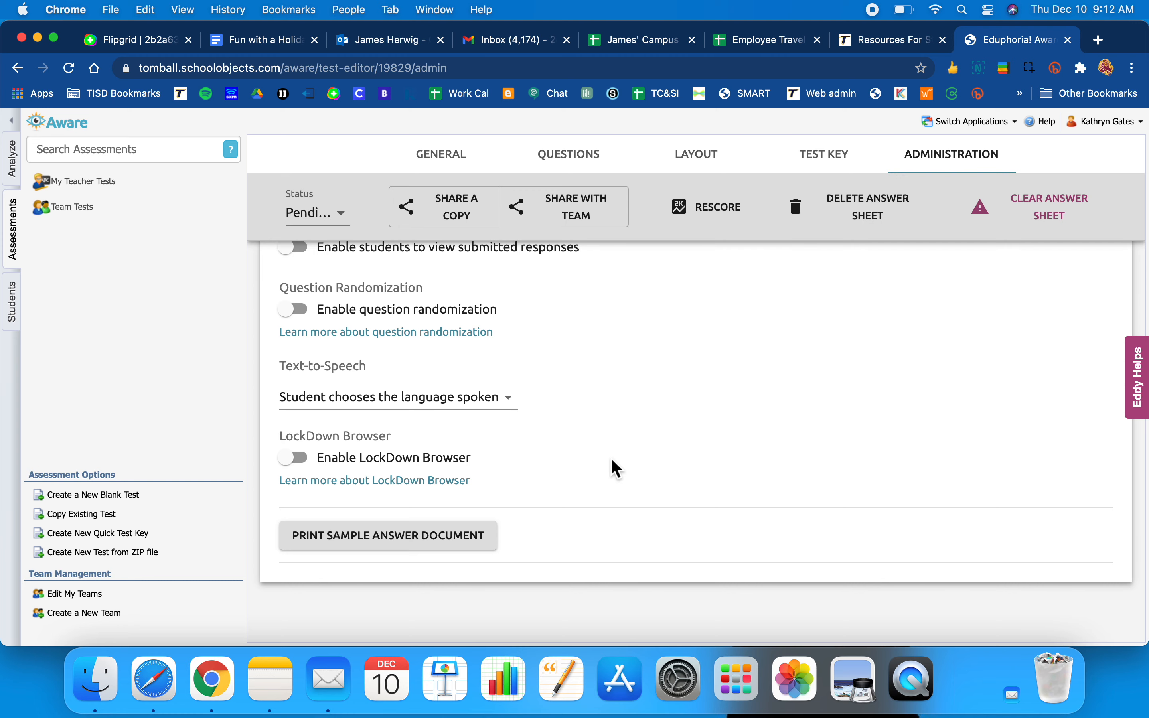
{"action": "scroll", "coordinate": [617, 469], "scroll_direction": "up", "scroll_amount": 7}
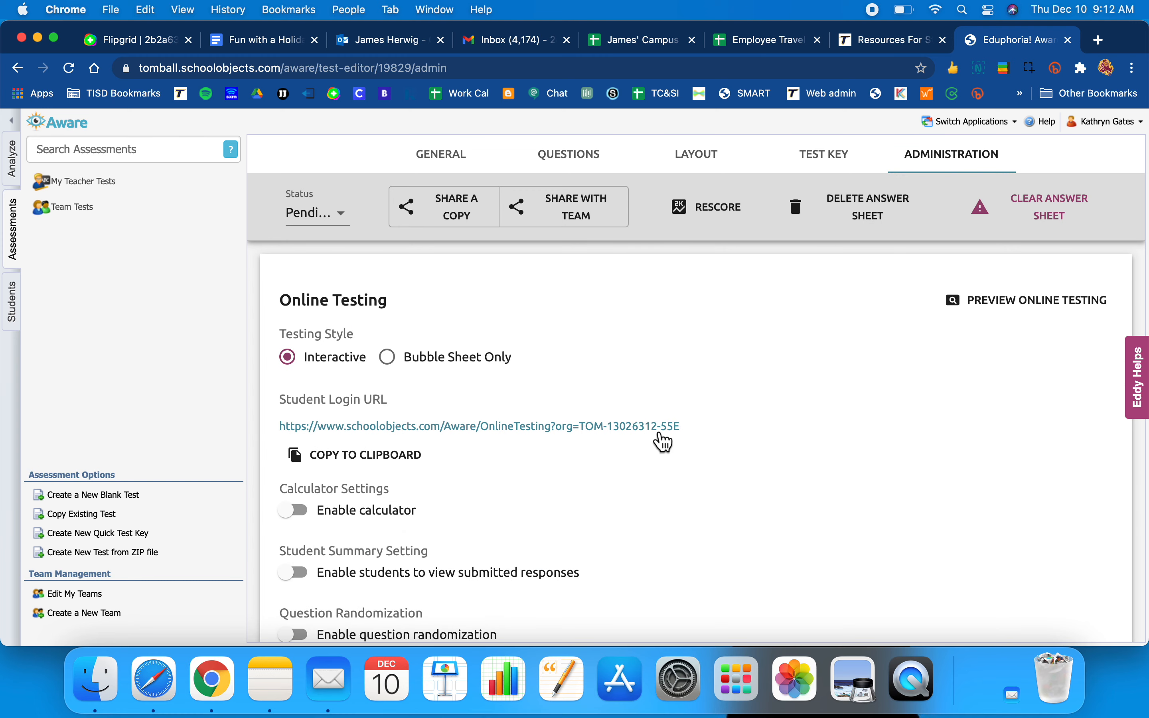
{"action": "scroll", "coordinate": [727, 450], "scroll_direction": "down", "scroll_amount": 1}
{"action": "scroll", "coordinate": [726, 451], "scroll_direction": "down", "scroll_amount": 1}
{"action": "scroll", "coordinate": [727, 451], "scroll_direction": "up", "scroll_amount": 2}
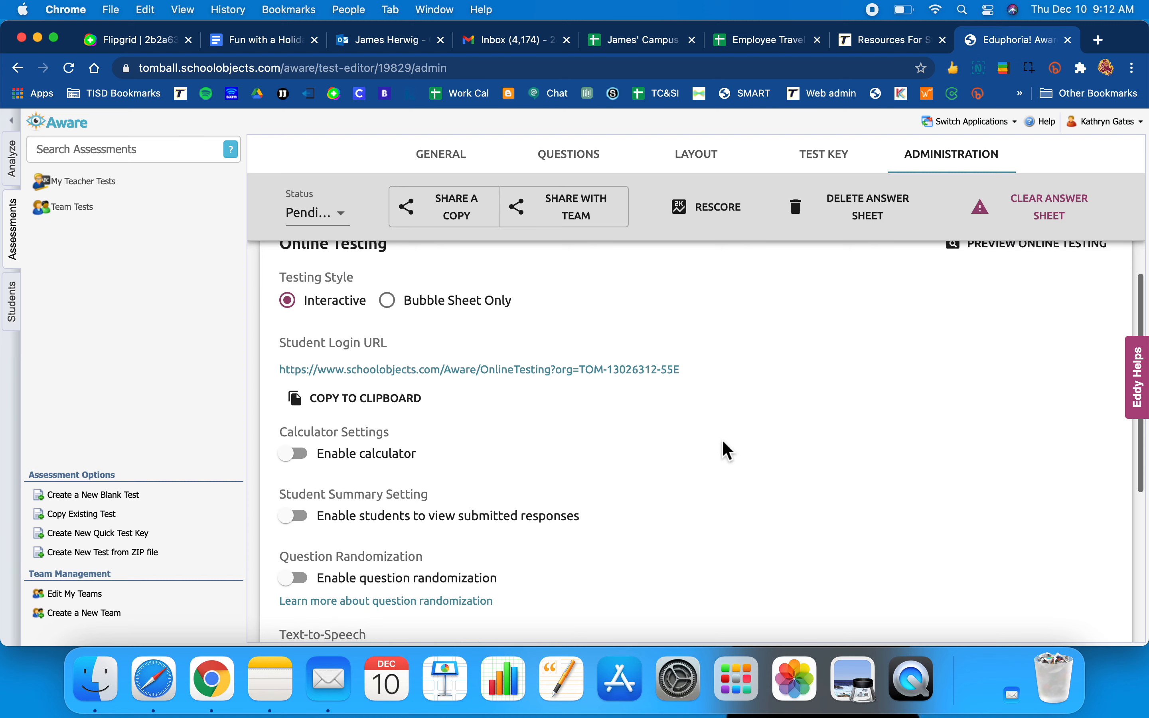
{"action": "scroll", "coordinate": [726, 450], "scroll_direction": "down", "scroll_amount": 1}
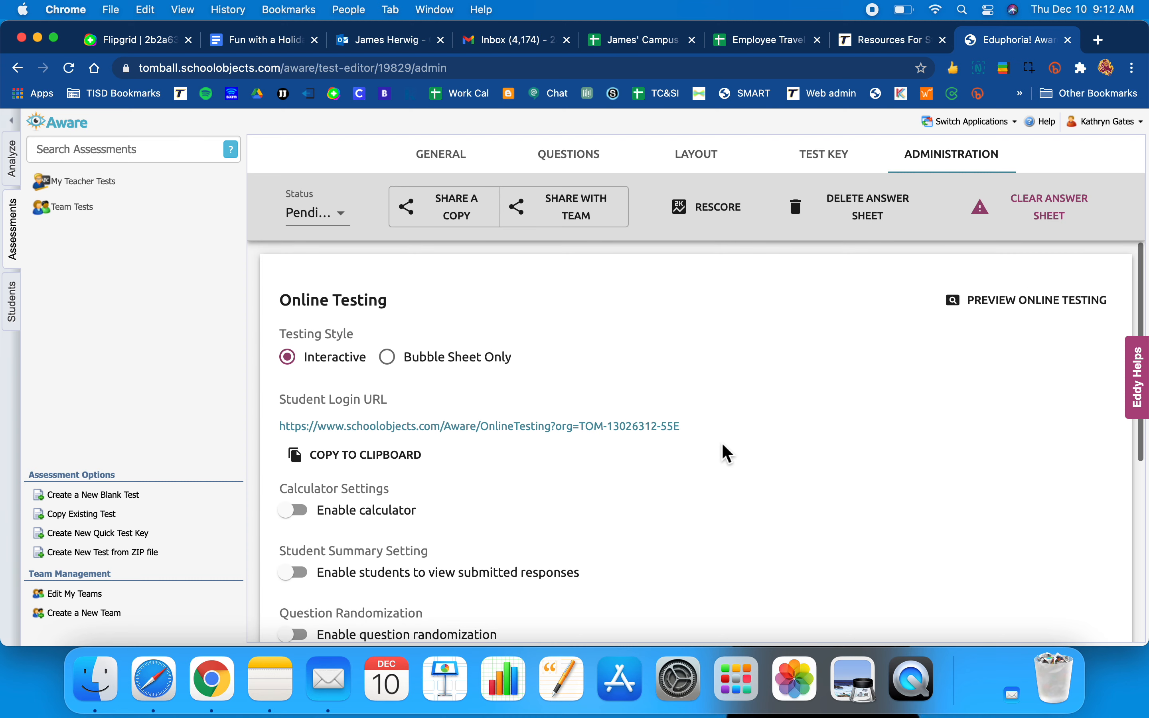
{"action": "scroll", "coordinate": [729, 452], "scroll_direction": "down", "scroll_amount": 5}
{"action": "scroll", "coordinate": [728, 453], "scroll_direction": "up", "scroll_amount": 6}
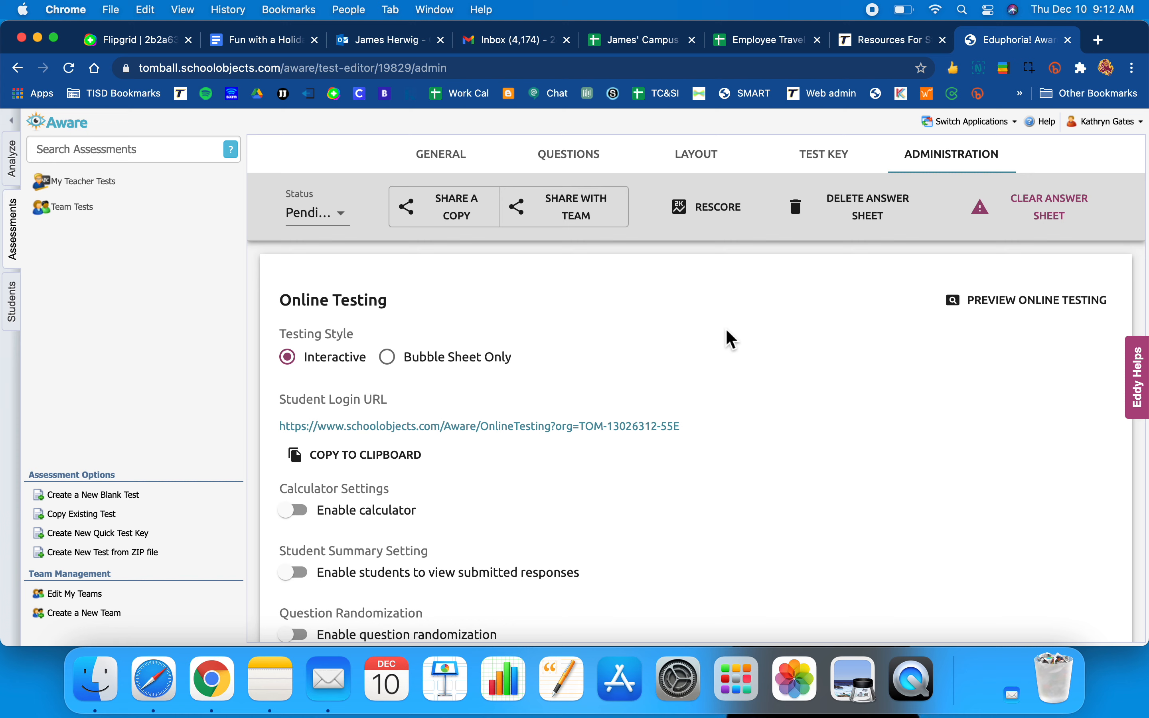
{"action": "left_click", "coordinate": [570, 216]}
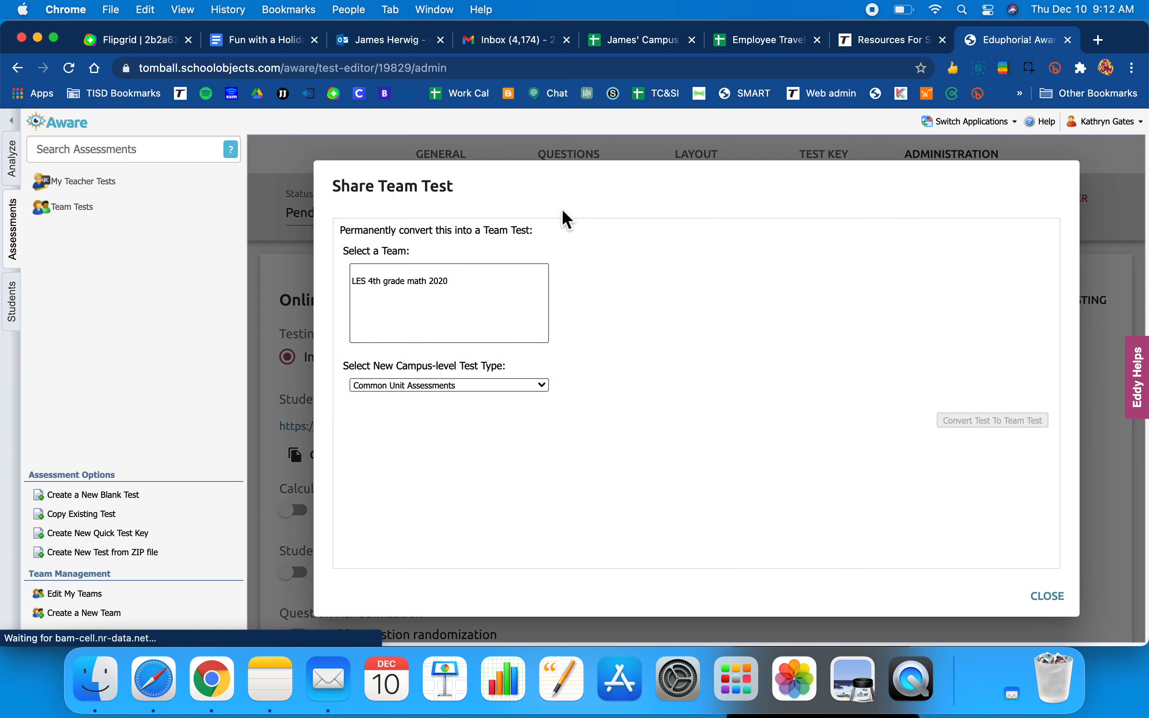
- Share with team LES 4th grade math 2020 as Common Unit Assessments and convert it
{"action": "left_click", "coordinate": [432, 284]}
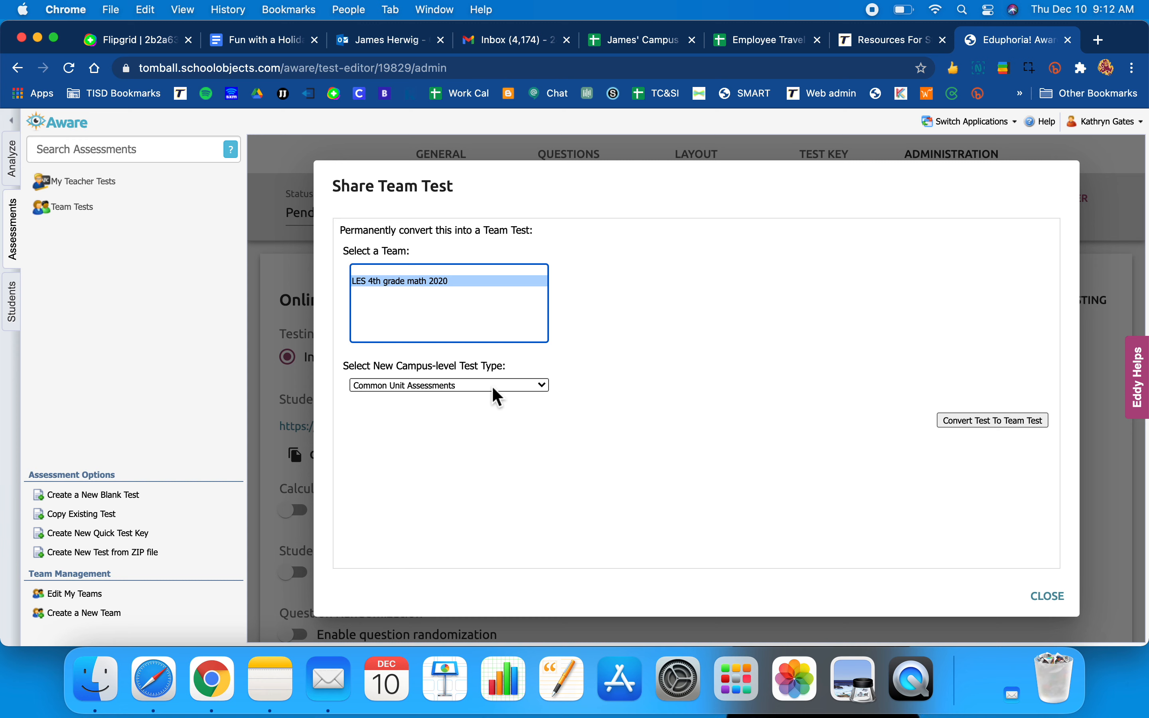
{"action": "left_click", "coordinate": [538, 386]}
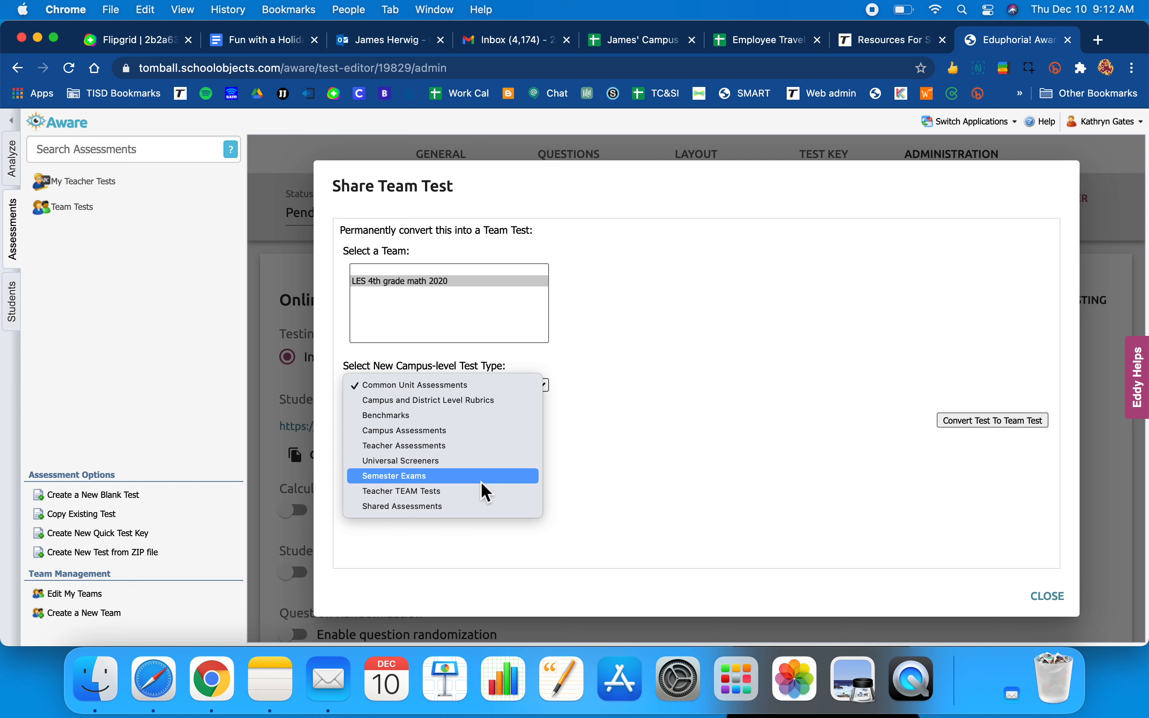
{"action": "left_click", "coordinate": [470, 390]}
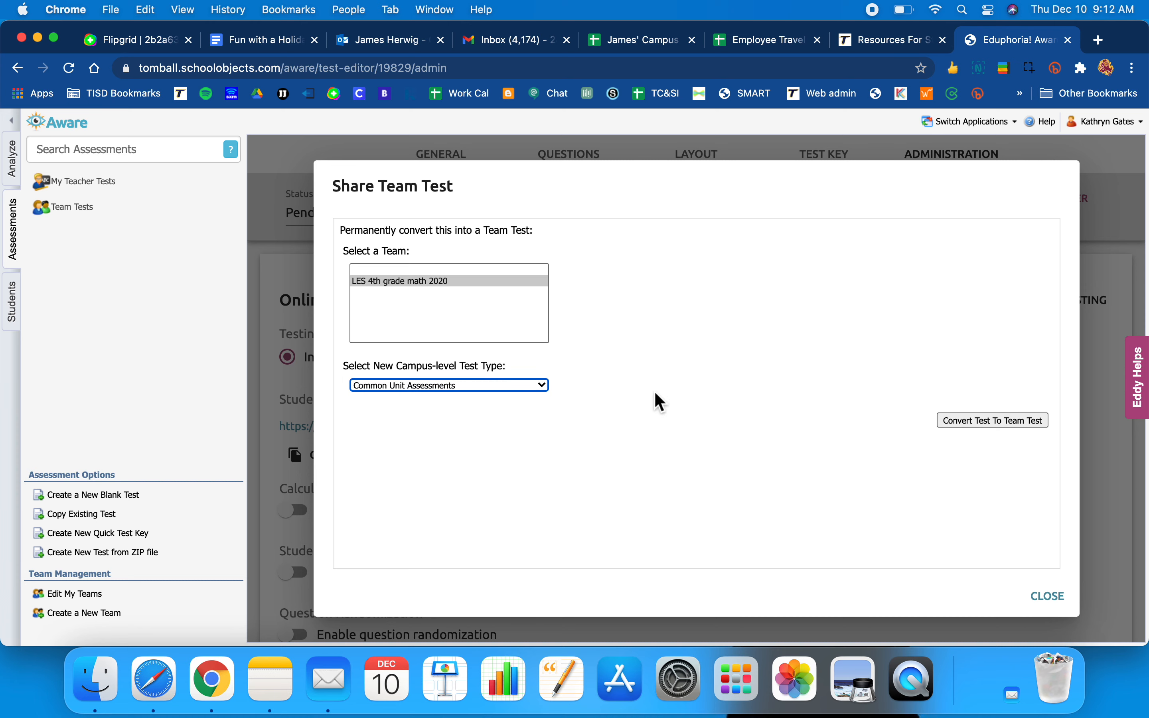
{"action": "left_click", "coordinate": [975, 423]}
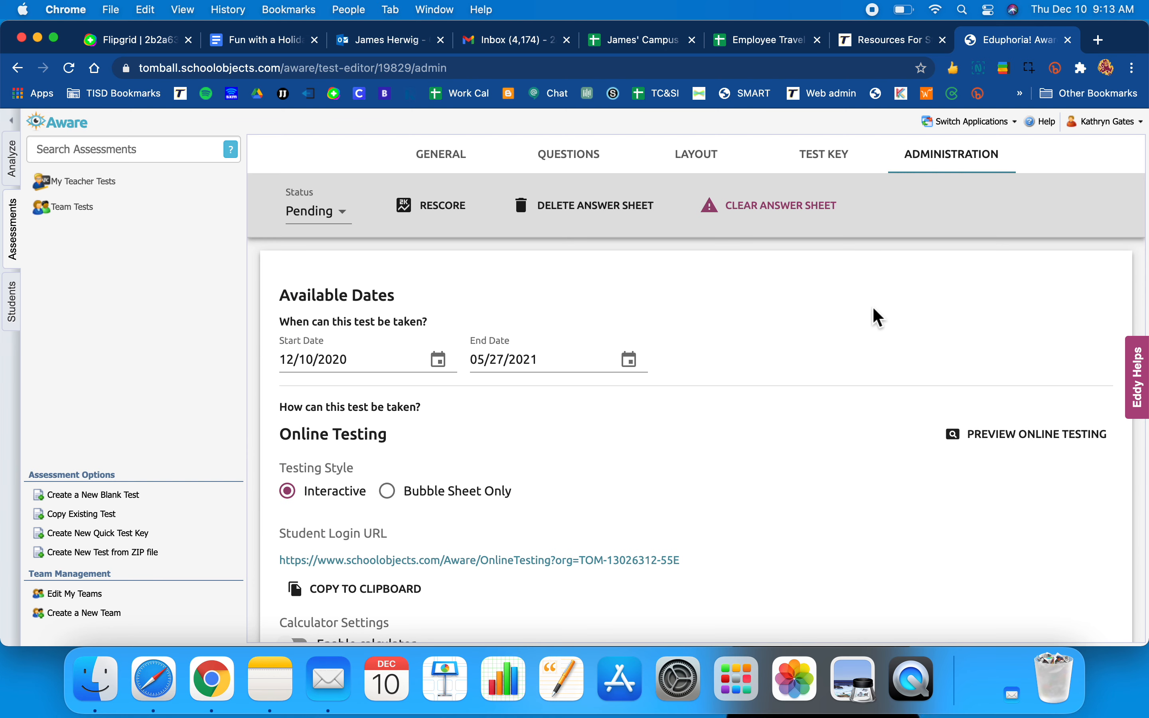
- Check the Test Key, then go back to the Administration settings
{"action": "left_click", "coordinate": [846, 174]}
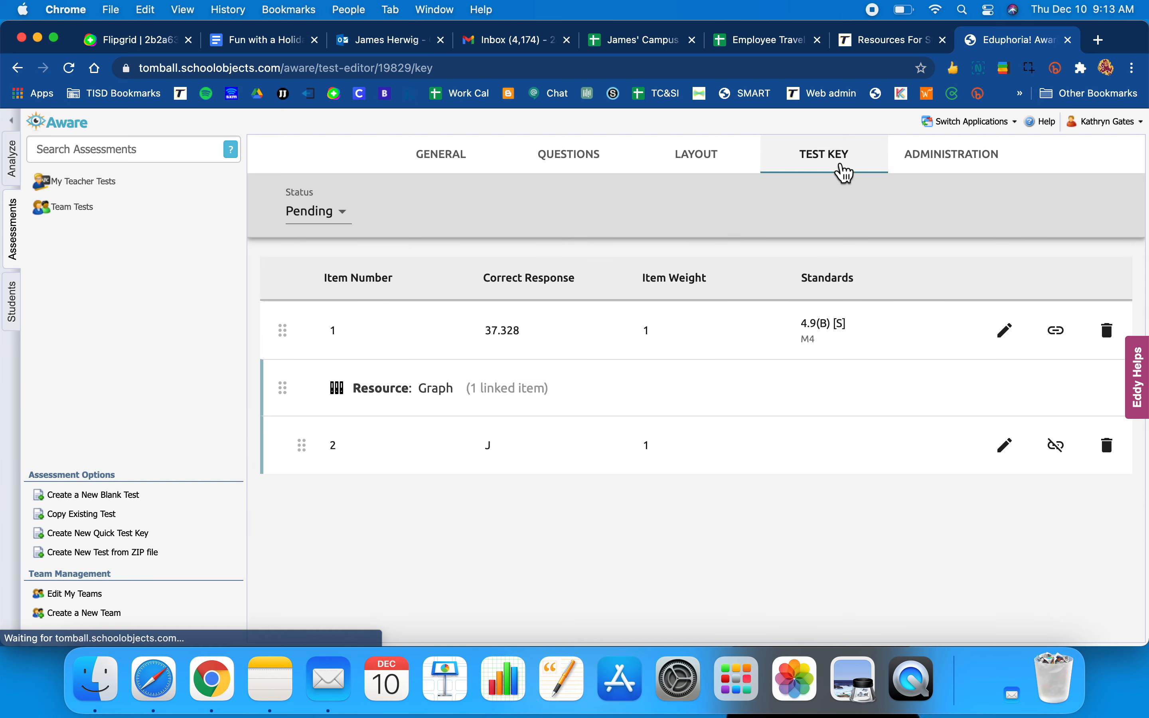
{"action": "left_click", "coordinate": [953, 154]}
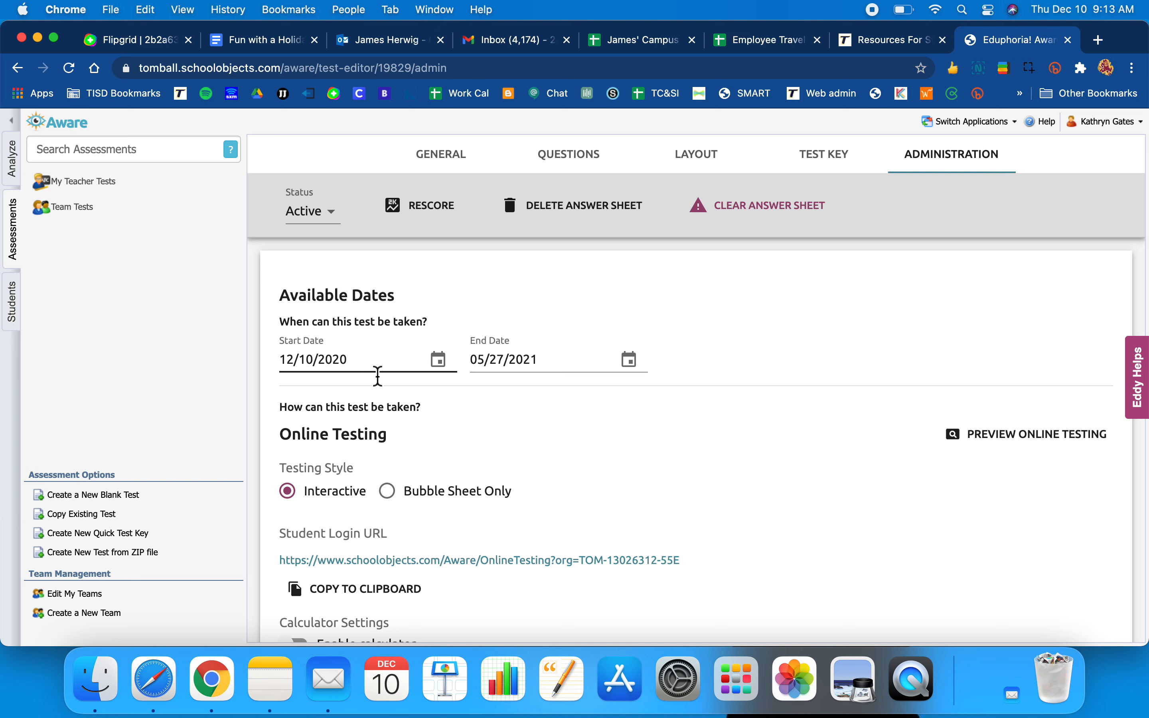
- Pick January 11, 2021 as the End Date in the calendar
{"action": "left_click", "coordinate": [630, 366]}
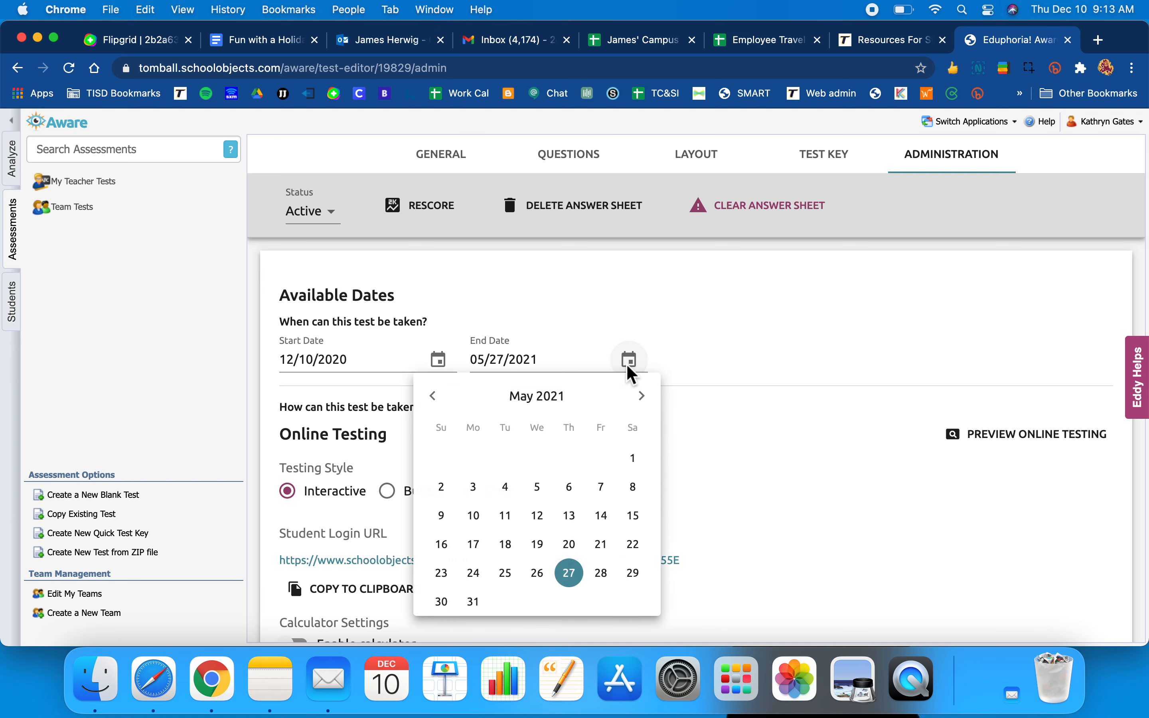
{"action": "left_click", "coordinate": [433, 396]}
{"action": "left_click", "coordinate": [433, 396]}
{"action": "left_click", "coordinate": [444, 404]}
{"action": "left_click", "coordinate": [444, 403]}
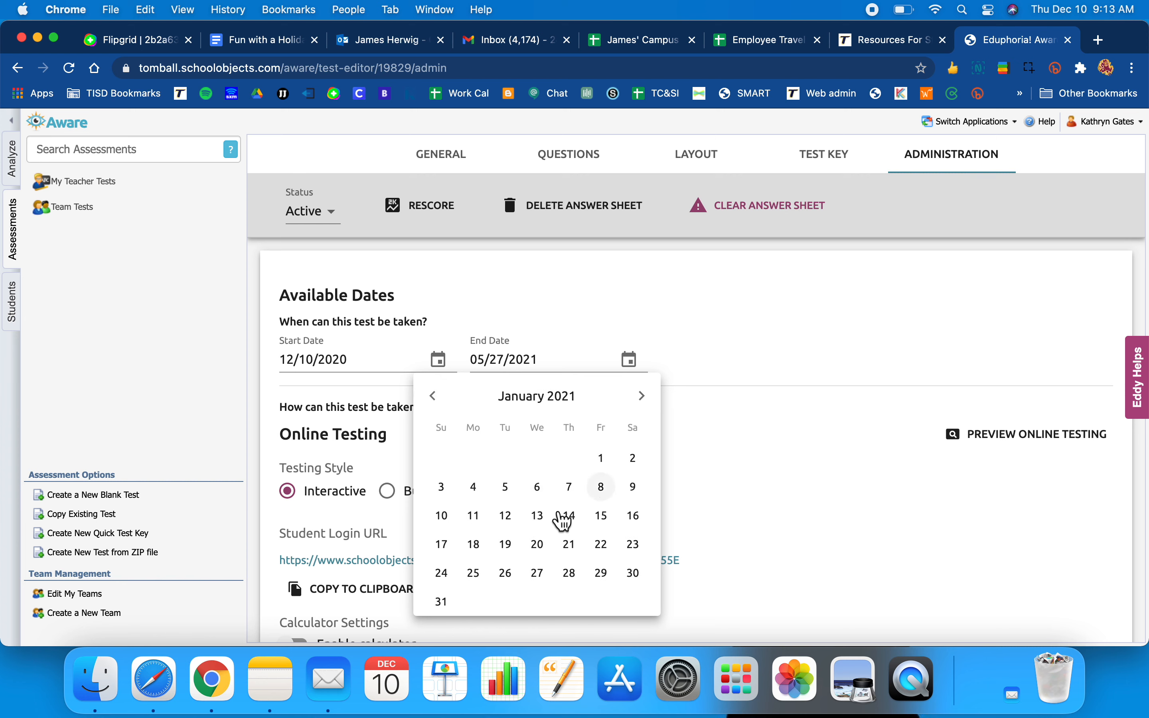
{"action": "left_click", "coordinate": [489, 526]}
{"action": "left_click", "coordinate": [733, 467]}
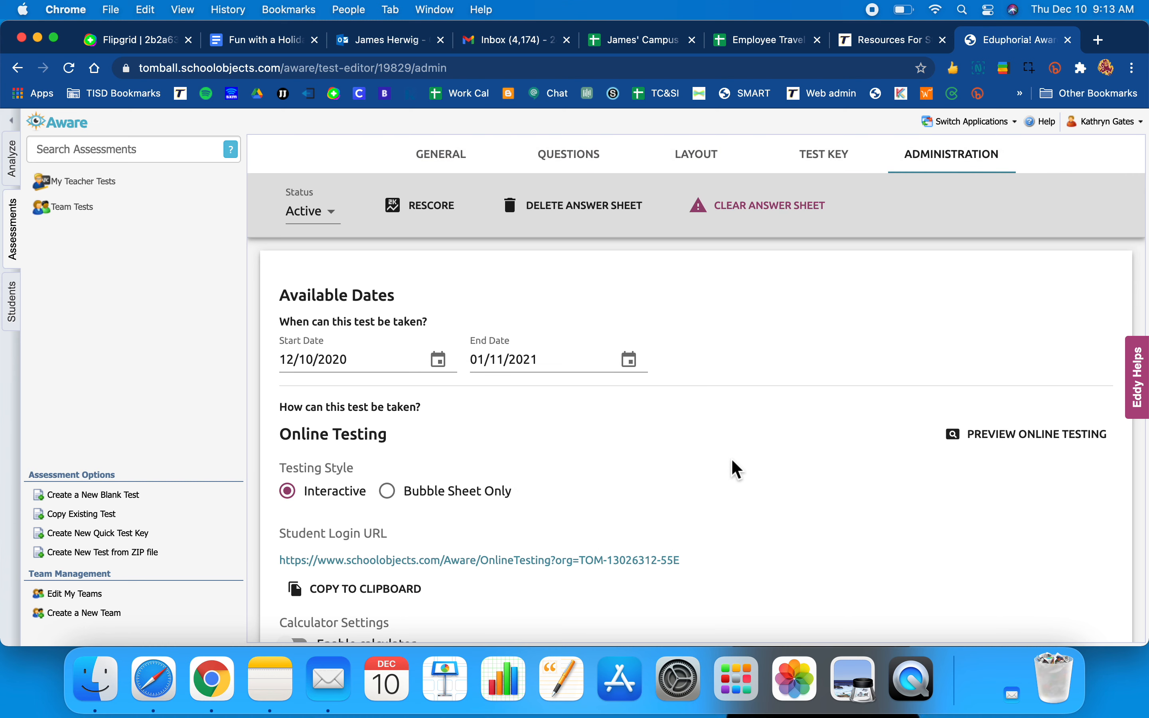
- Copy the Student Login URL to the clipboard and look over the remaining settings
{"action": "scroll", "coordinate": [736, 471], "scroll_direction": "down", "scroll_amount": 5}
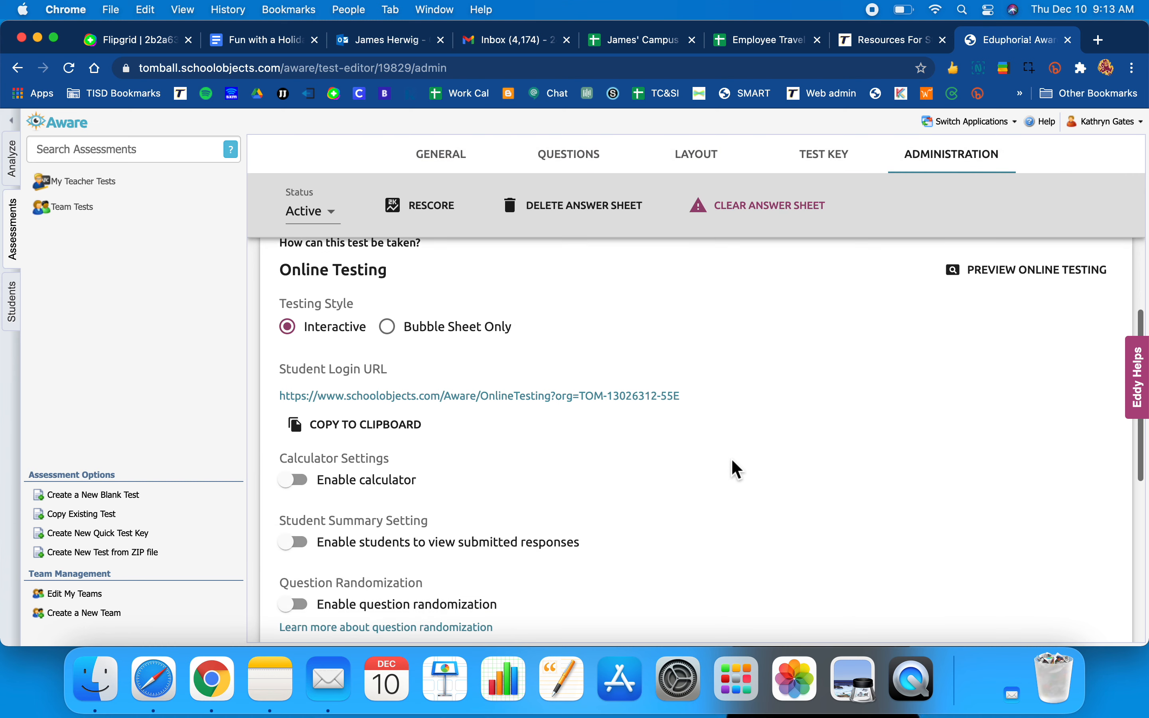
{"action": "scroll", "coordinate": [736, 469], "scroll_direction": "down", "scroll_amount": 4}
{"action": "scroll", "coordinate": [733, 471], "scroll_direction": "up", "scroll_amount": 5}
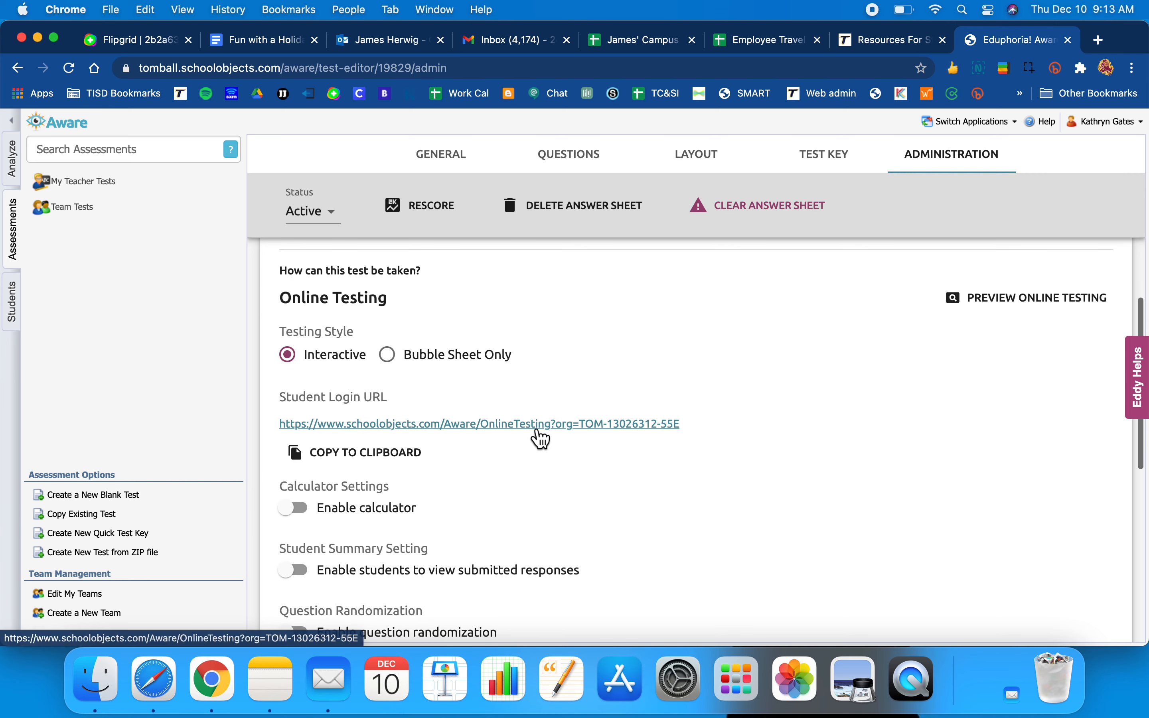
{"action": "left_click", "coordinate": [404, 459]}
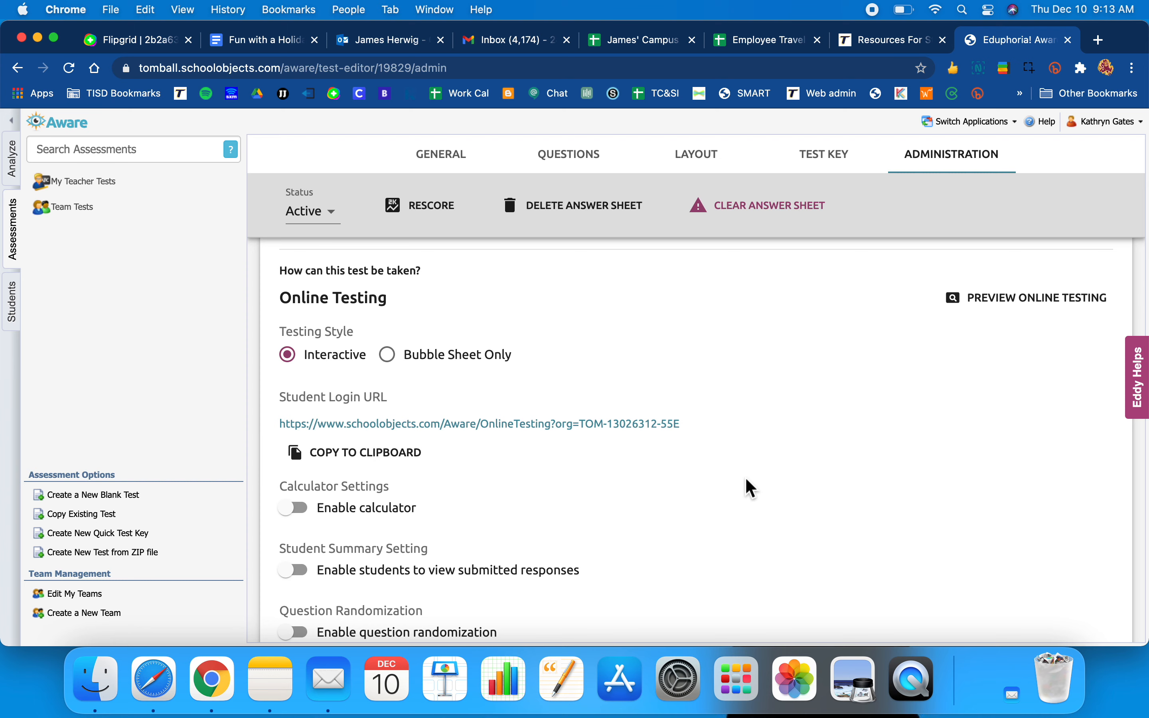
{"action": "scroll", "coordinate": [752, 488], "scroll_direction": "down", "scroll_amount": 5}
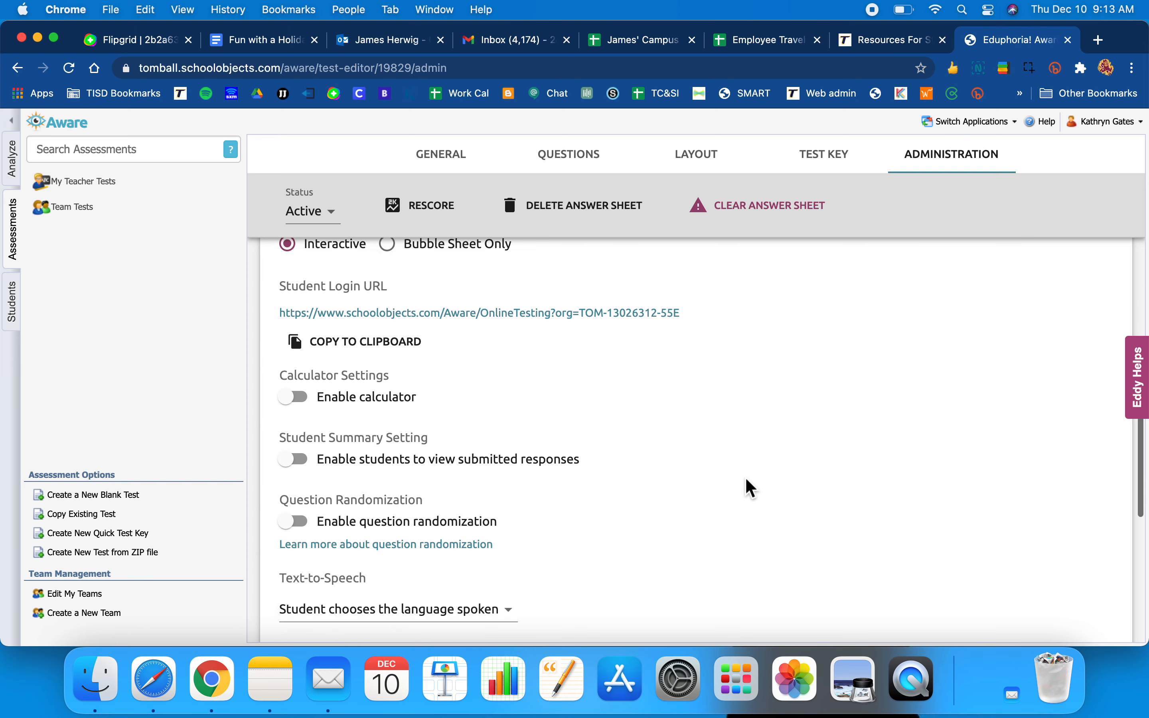
{"action": "scroll", "coordinate": [748, 488], "scroll_direction": "up", "scroll_amount": 2}
{"action": "scroll", "coordinate": [734, 453], "scroll_direction": "down", "scroll_amount": 3}
{"action": "scroll", "coordinate": [734, 454], "scroll_direction": "up", "scroll_amount": 1}
{"action": "scroll", "coordinate": [734, 454], "scroll_direction": "down", "scroll_amount": 2}
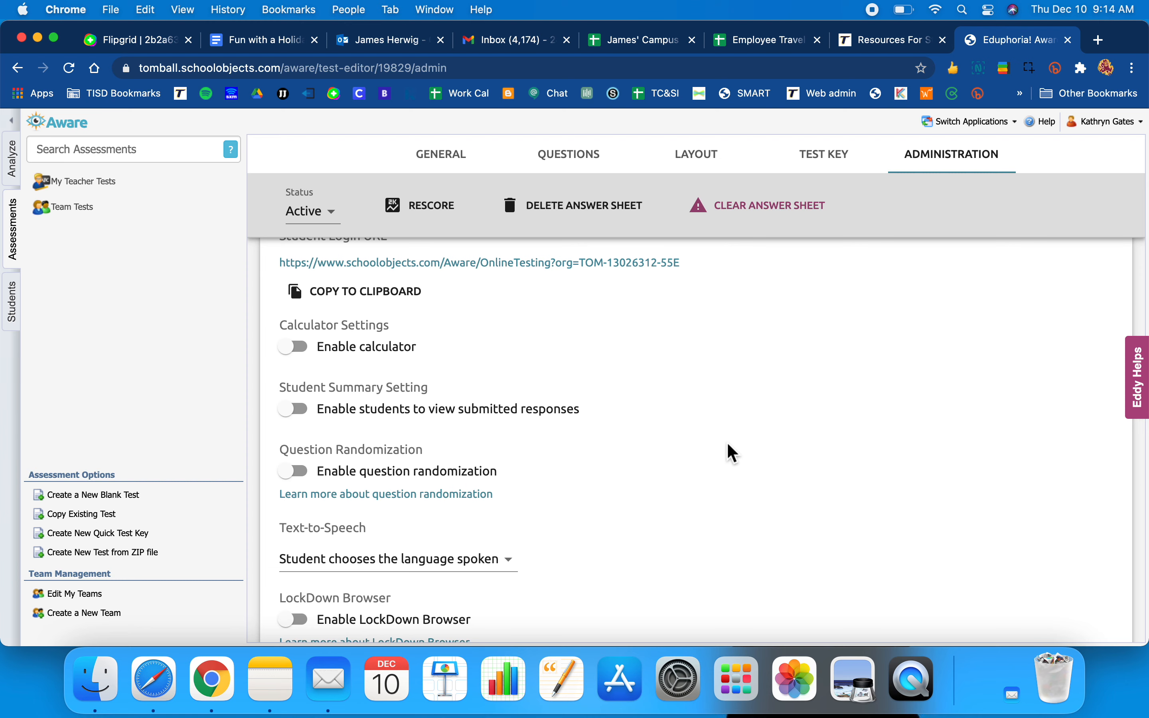
{"action": "scroll", "coordinate": [733, 454], "scroll_direction": "down", "scroll_amount": 5}
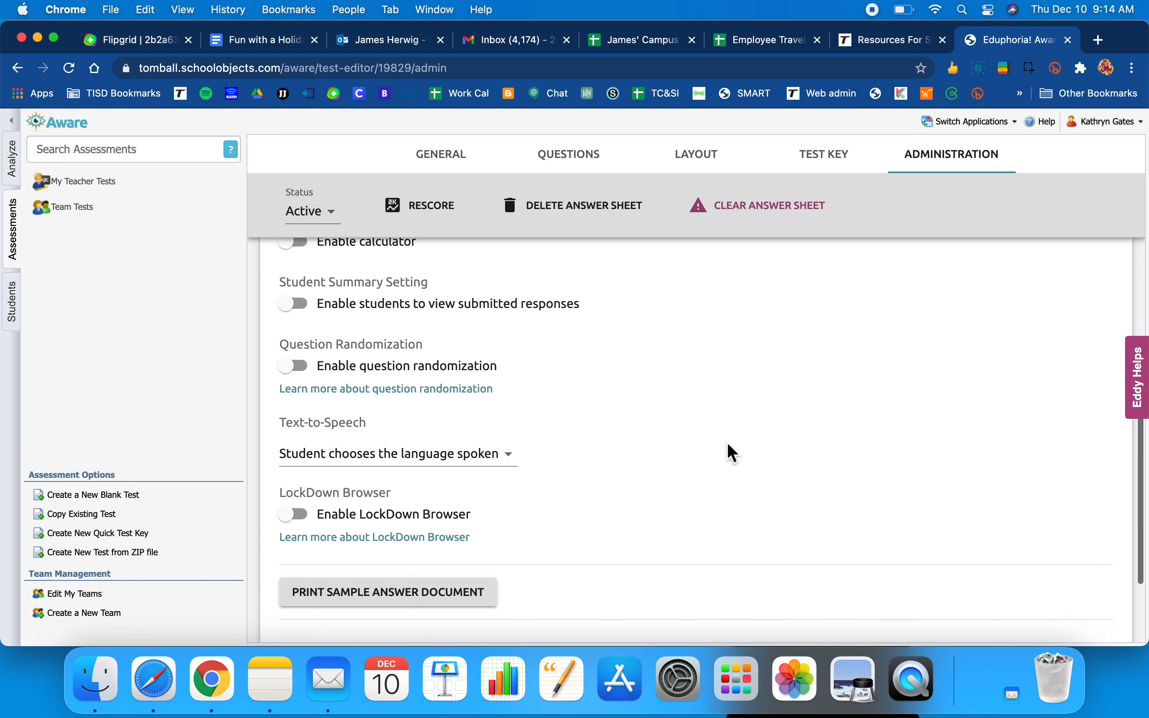
{"action": "scroll", "coordinate": [733, 454], "scroll_direction": "down", "scroll_amount": 2}
{"action": "scroll", "coordinate": [734, 454], "scroll_direction": "up", "scroll_amount": 15}
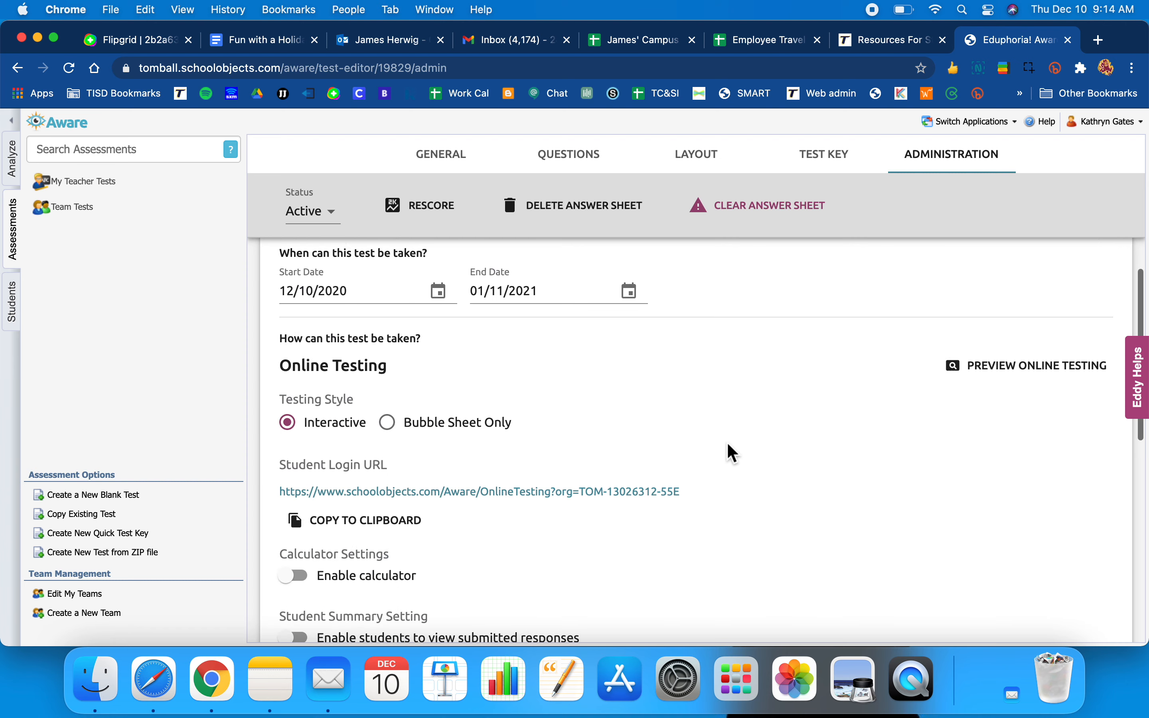